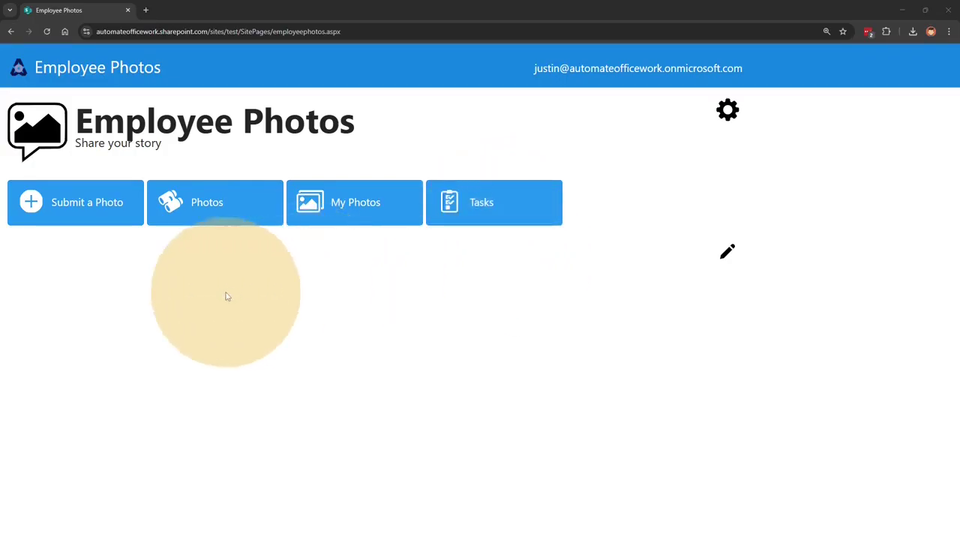
# Start a new photo submission and upload the first image from the Downloads folder
pyautogui.click(95, 219)
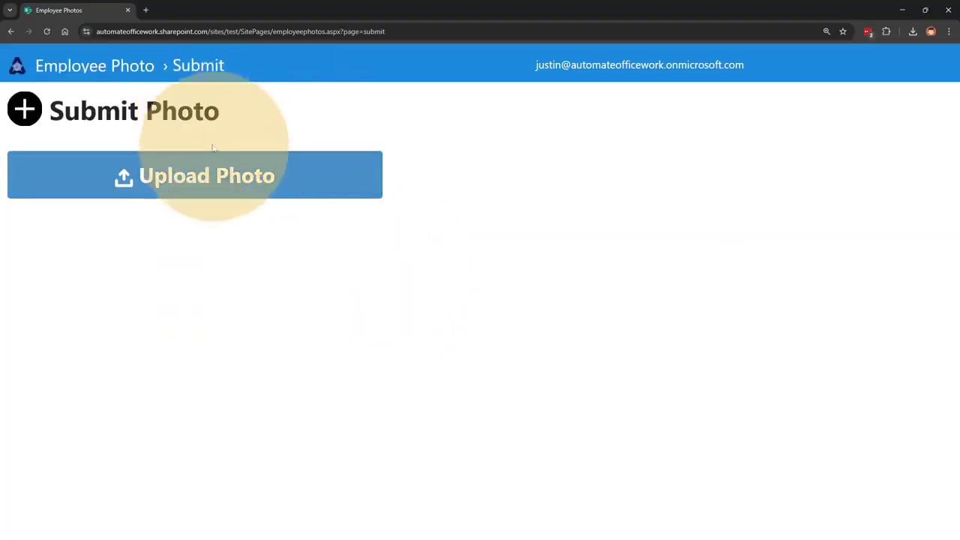
pyautogui.click(215, 181)
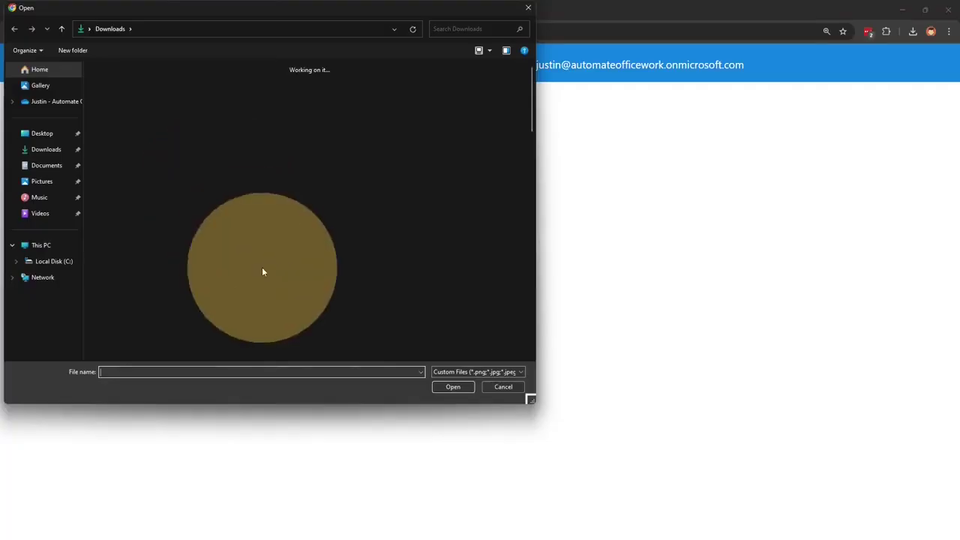
pyautogui.click(109, 94)
pyautogui.doubleClick(110, 94)
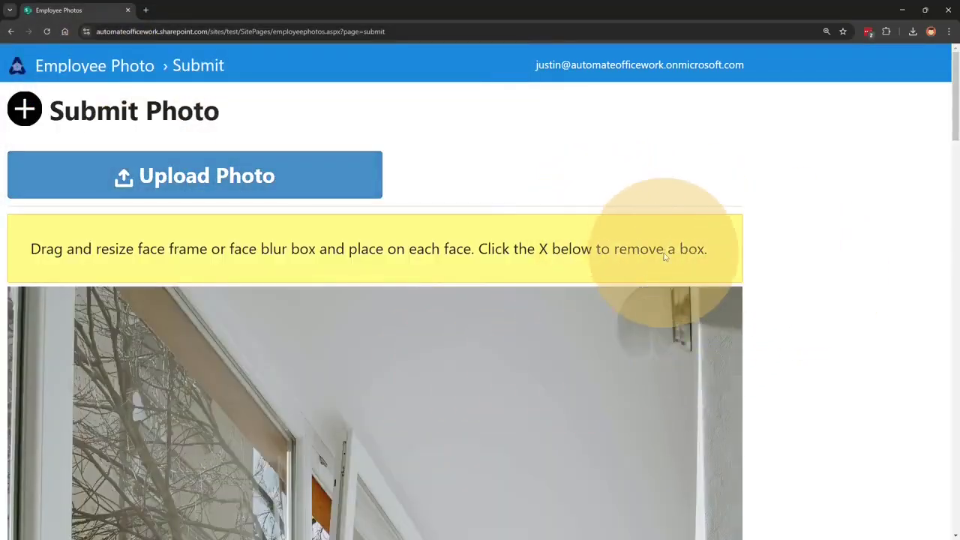
# Add a face frame to the photo and fit it around the bearded man's face
pyautogui.hotkey('ctrl', '-')
pyautogui.hotkey('ctrl', '-')
pyautogui.hotkey('ctrl', '-')
pyautogui.hotkey('ctrl', '-')
pyautogui.hotkey('ctrl', '-')
pyautogui.hotkey('ctrl', '-')
pyautogui.hotkey('ctrl', '-')
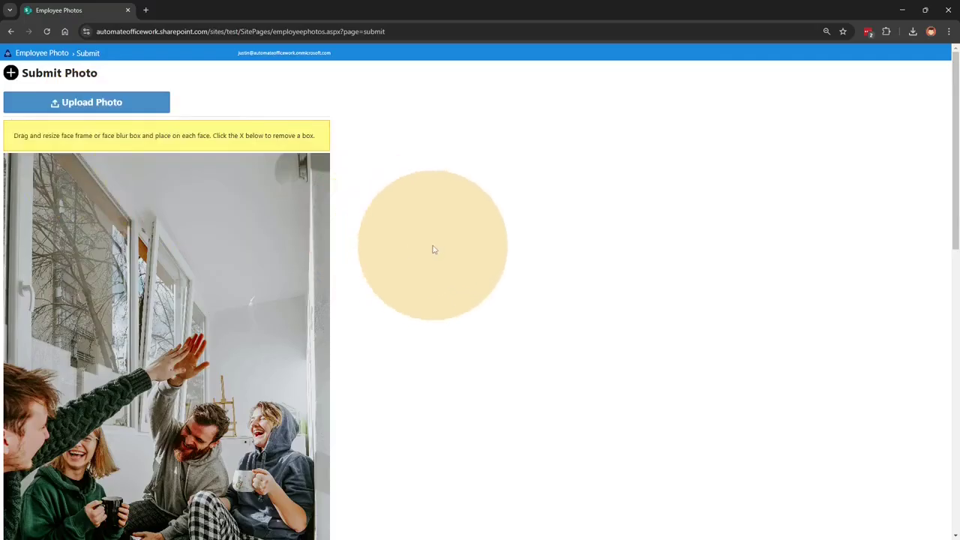
pyautogui.scroll(-5, 433, 249)
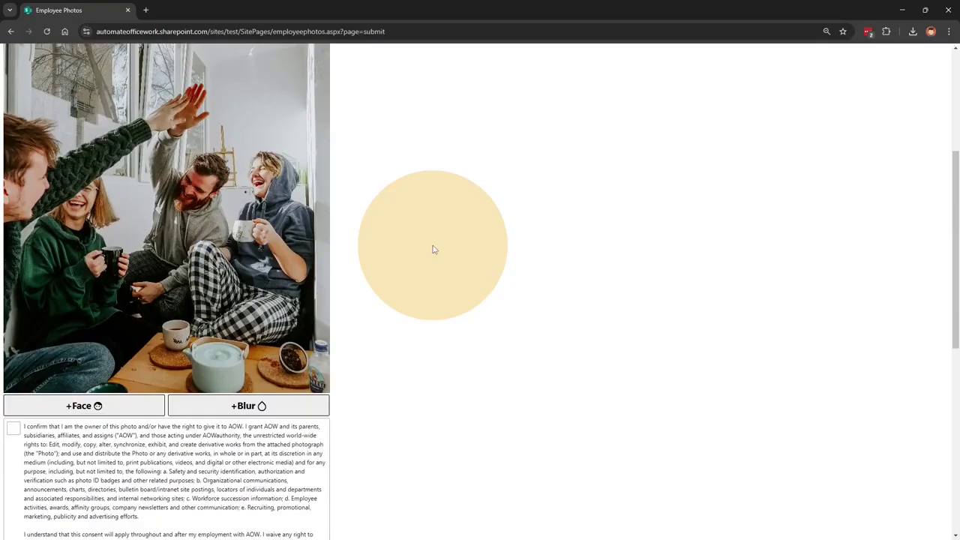
pyautogui.scroll(1, 433, 250)
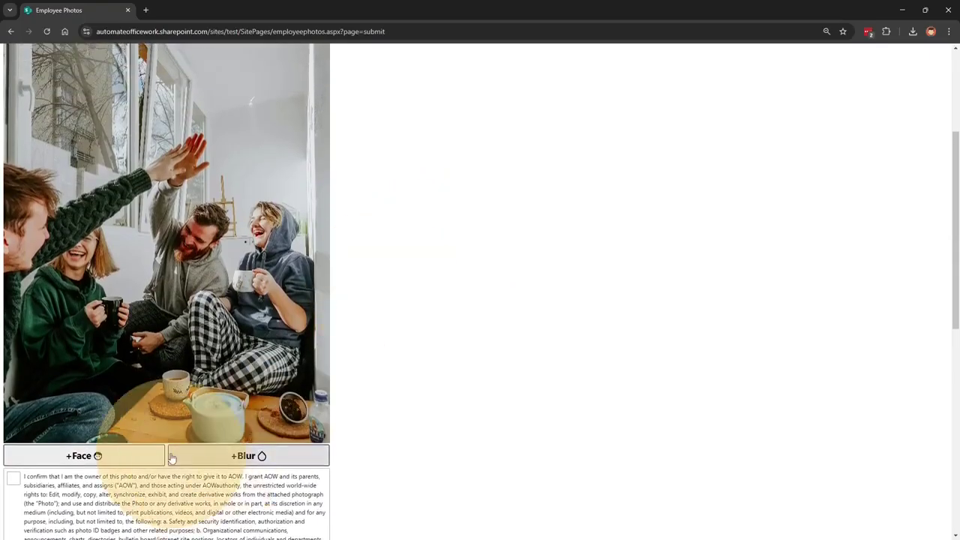
pyautogui.click(105, 457)
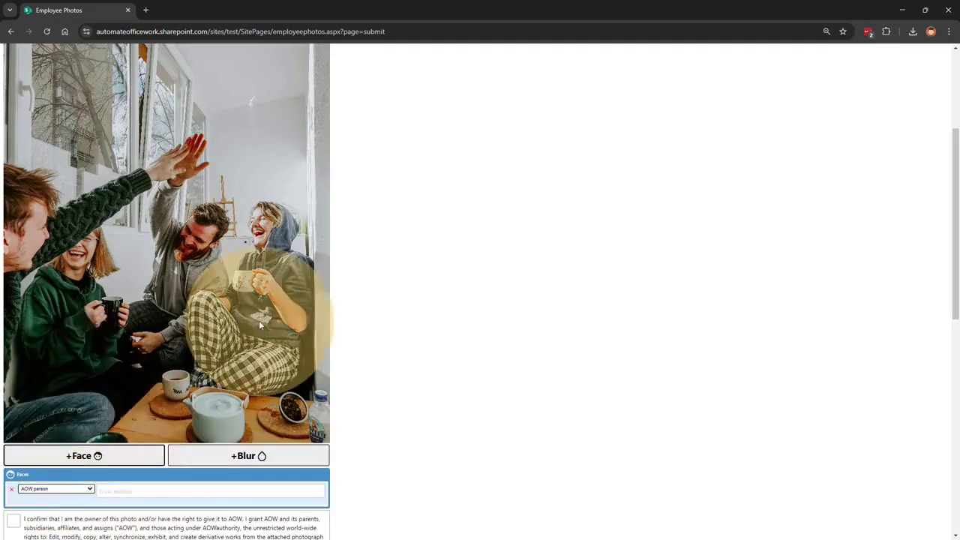
pyautogui.scroll(1, 258, 320)
pyautogui.scroll(1, 260, 325)
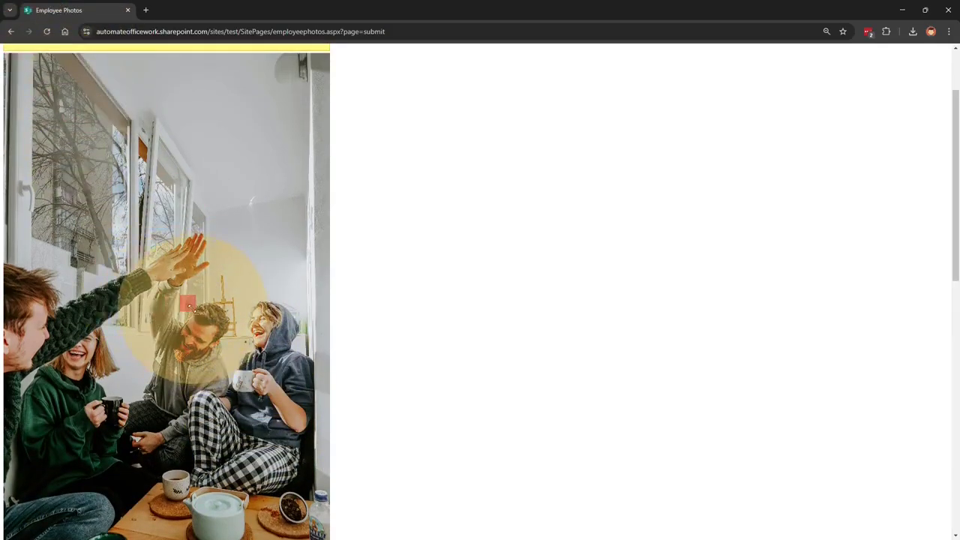
pyautogui.moveTo(188, 304); pyautogui.dragTo(219, 359)
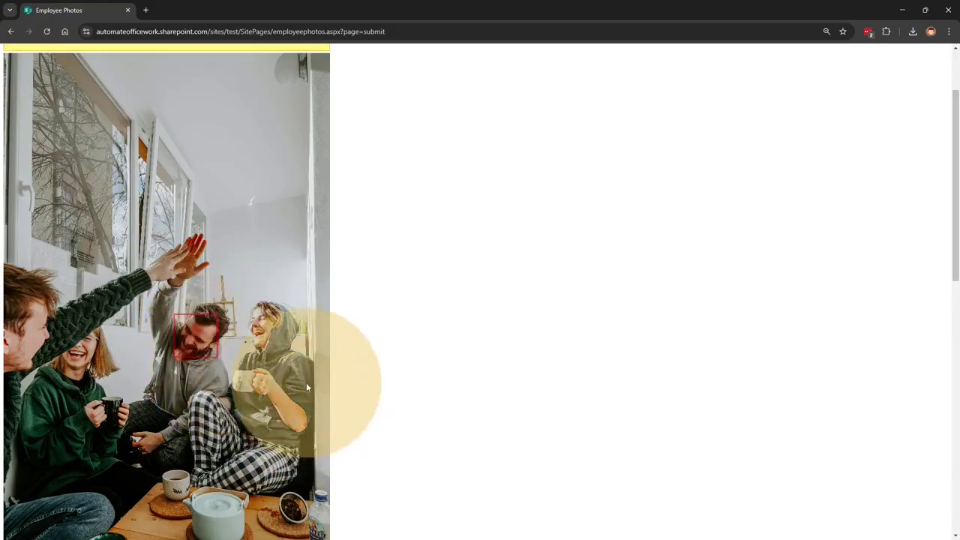
# Identify the framed face as an AOW person and assign the matching employee's e-mail address
pyautogui.scroll(-3, 477, 364)
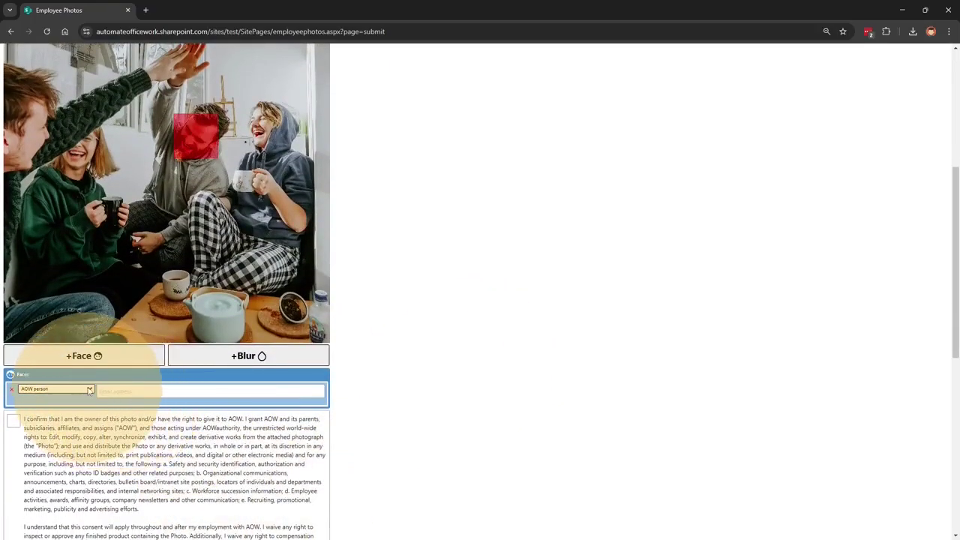
pyautogui.click(89, 390)
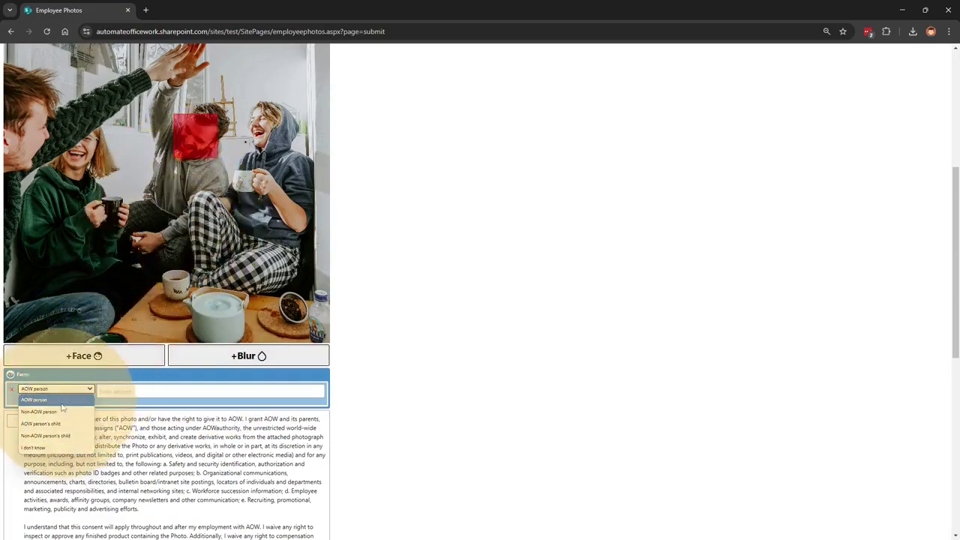
pyautogui.click(183, 387)
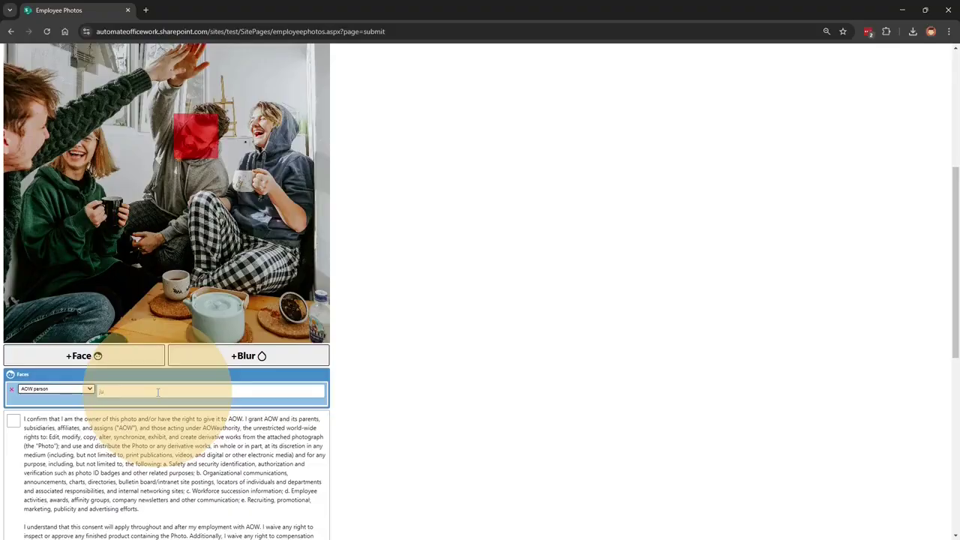
pyautogui.write('st')
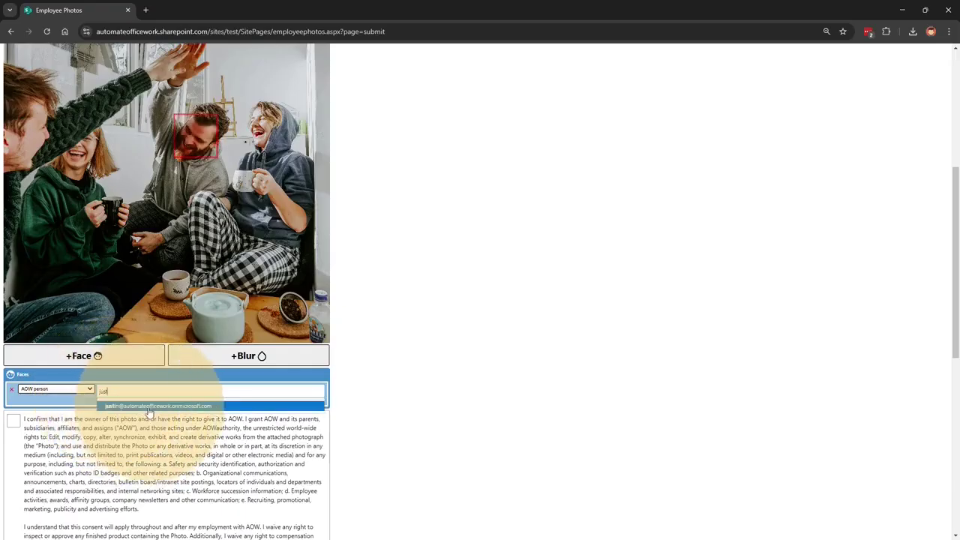
pyautogui.click(166, 411)
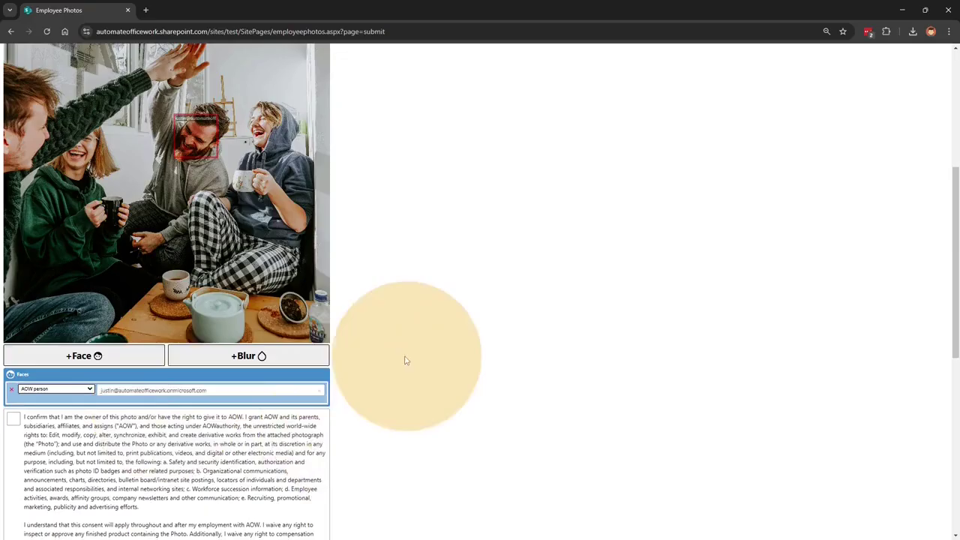
# Examine the labelled face frame on the photo and its entry in the Faces list
pyautogui.hotkey('ctrl', '+')
pyautogui.hotkey('ctrl', '+')
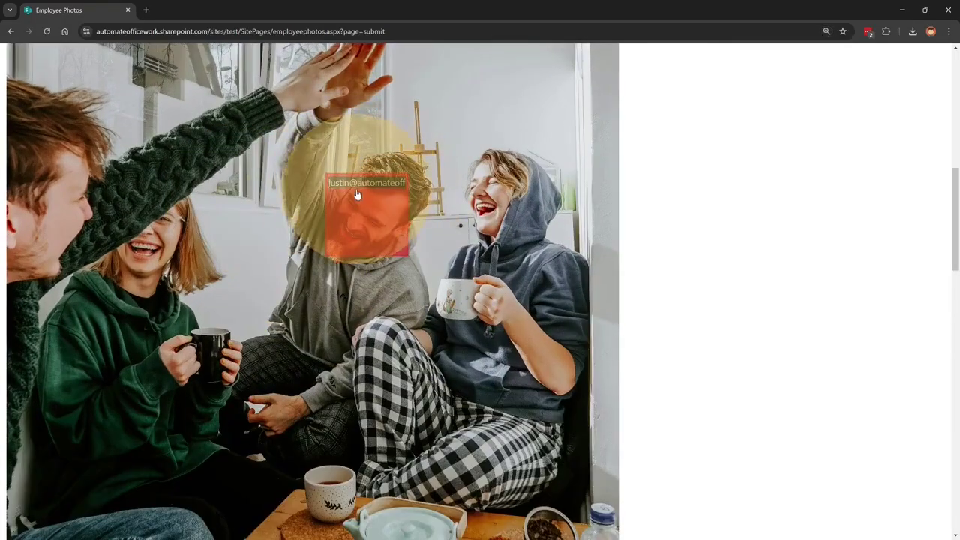
pyautogui.scroll(-2, 371, 219)
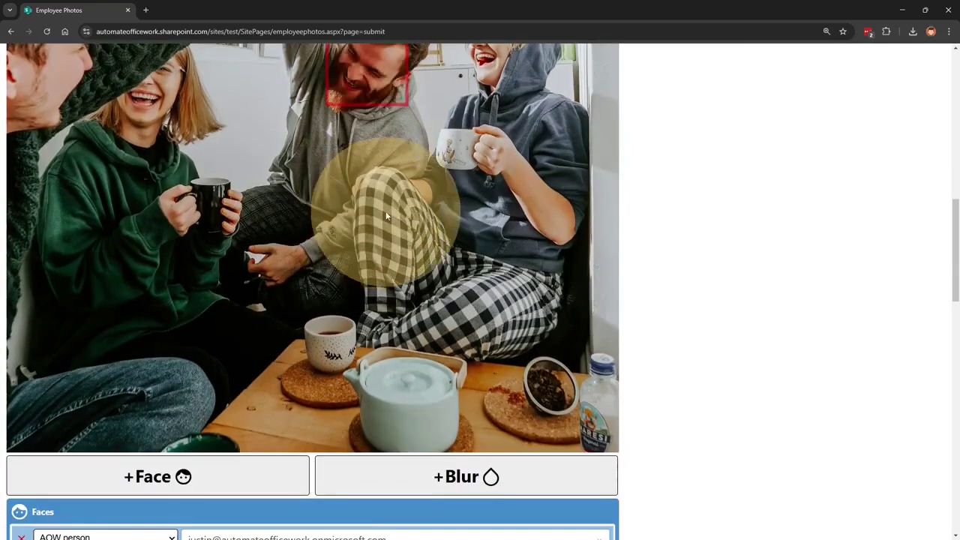
pyautogui.hotkey('ctrl', '-')
pyautogui.hotkey('ctrl', '-')
pyautogui.hotkey('ctrl', '-')
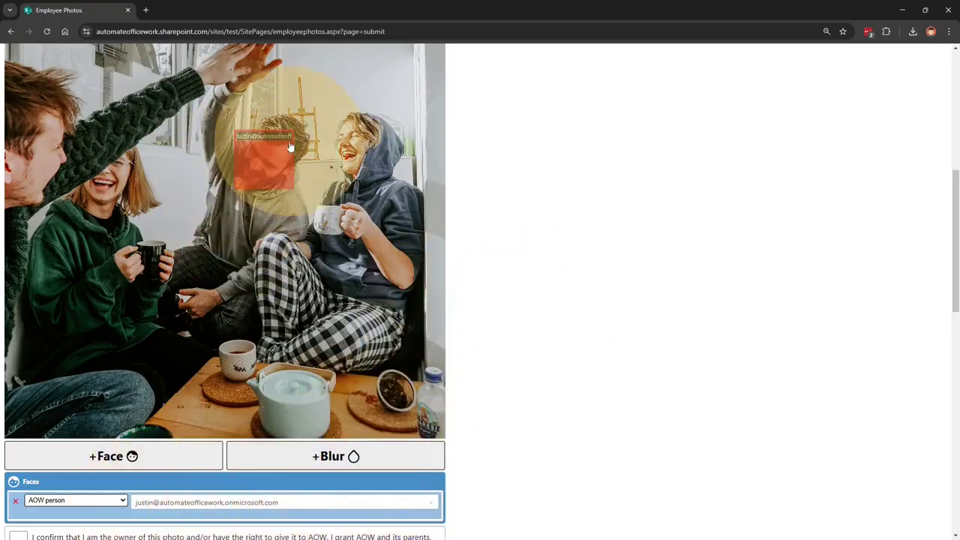
pyautogui.scroll(2, 614, 289)
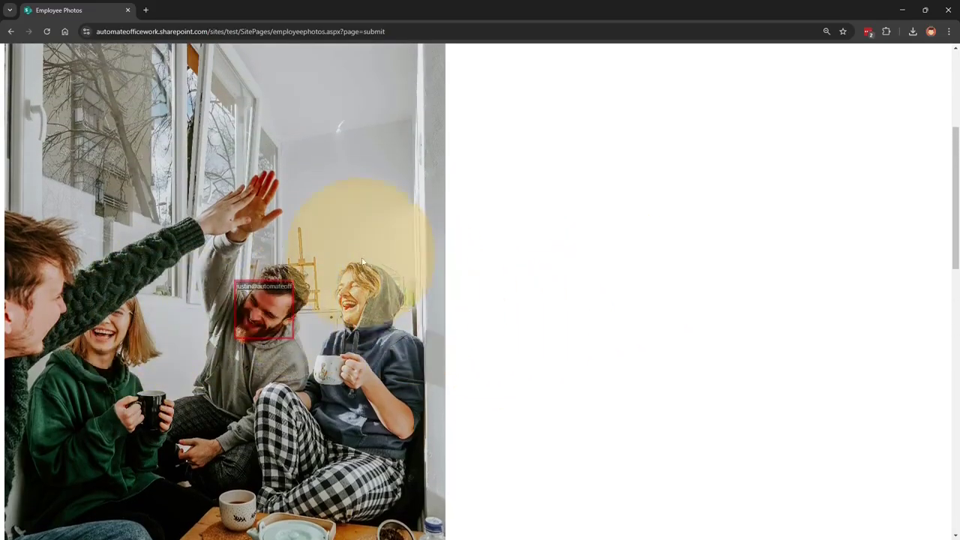
pyautogui.scroll(2, 465, 296)
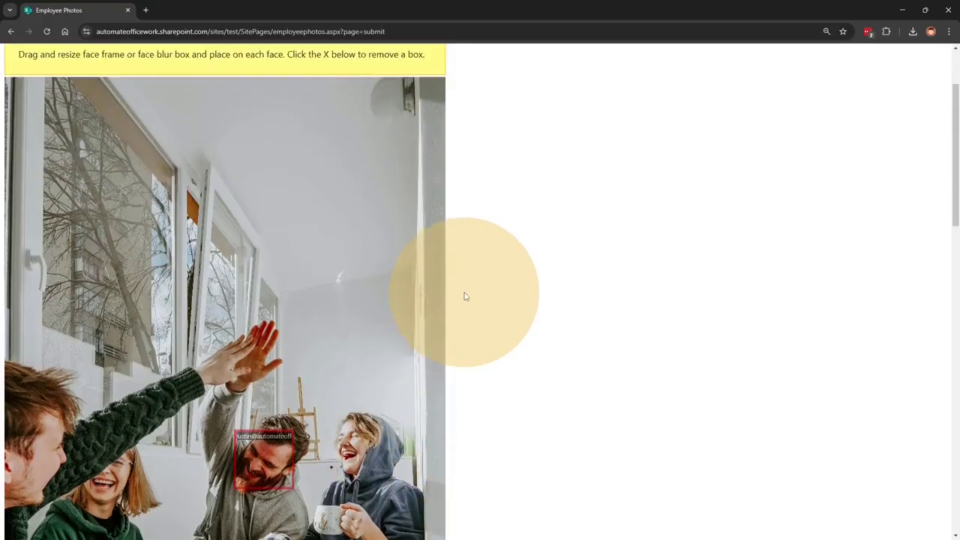
pyautogui.scroll(-2, 502, 330)
pyautogui.hotkey('ctrl', '-')
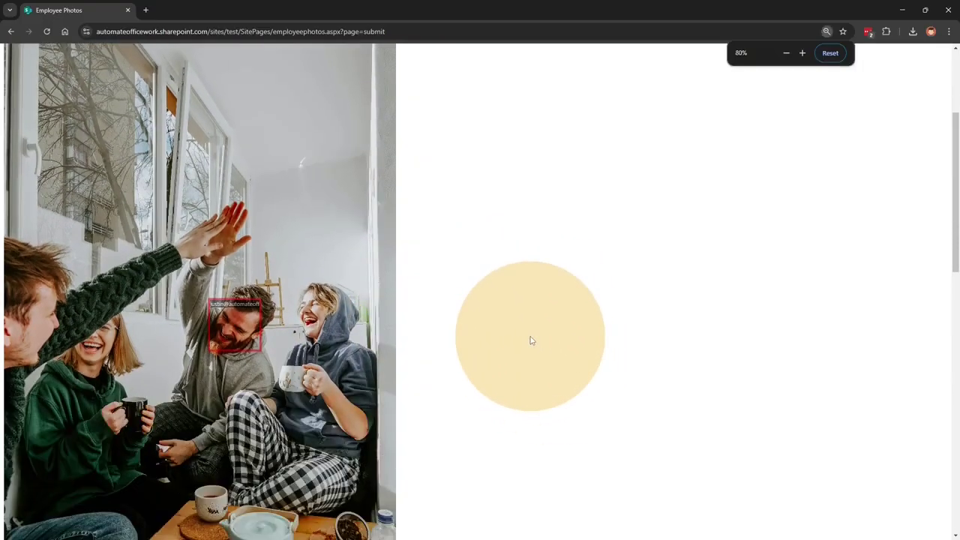
pyautogui.scroll(-2, 530, 340)
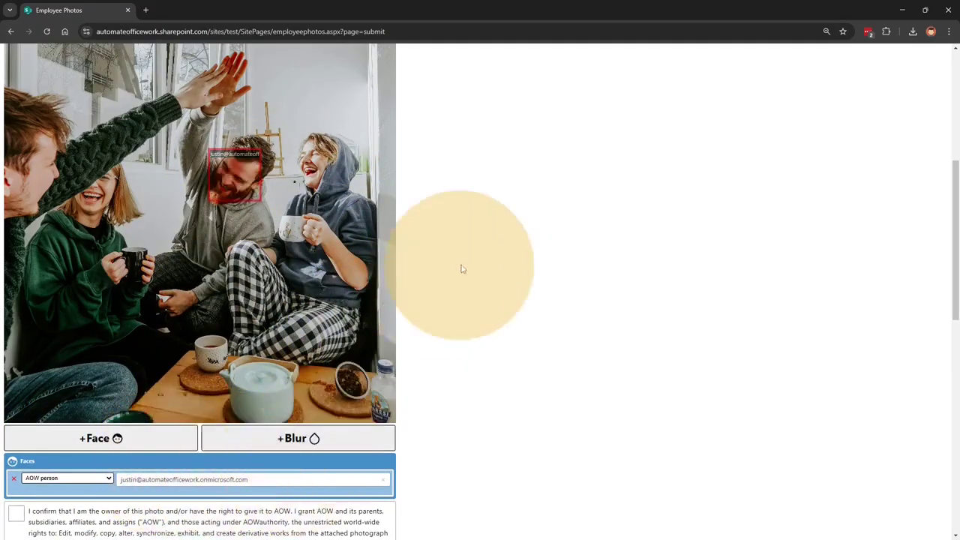
pyautogui.scroll(4, 516, 331)
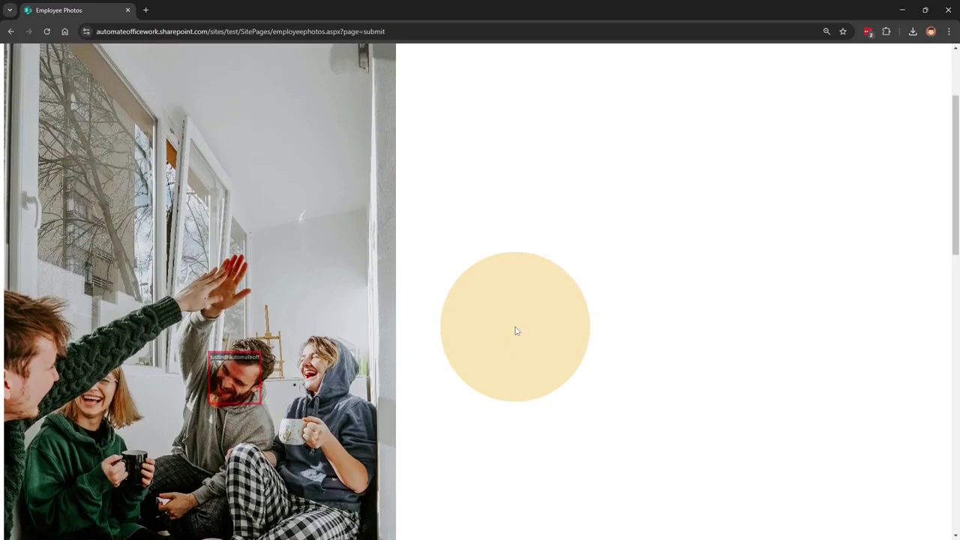
pyautogui.scroll(-3, 515, 331)
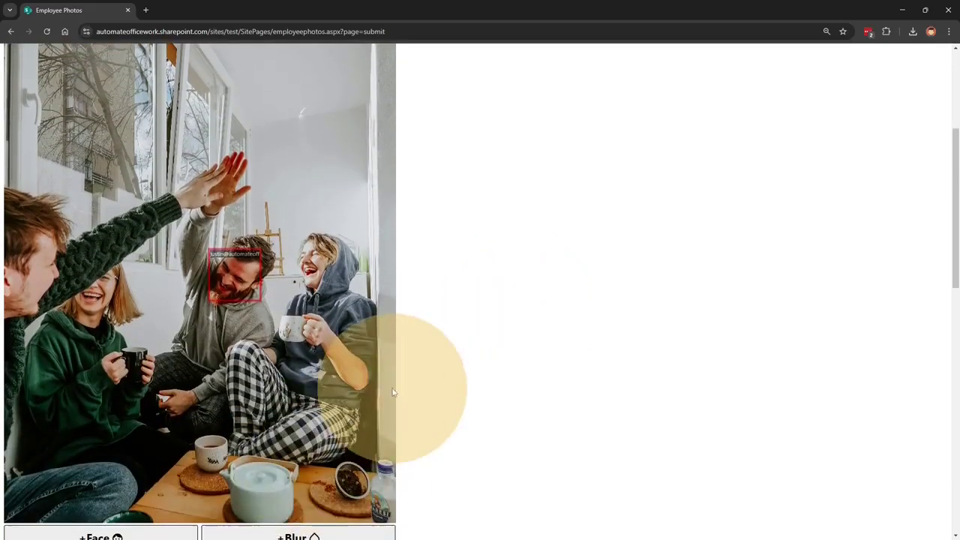
# Add a blur box and fit it over the face of the person in the blue hood
pyautogui.hotkey('ctrl', '-')
pyautogui.click(279, 444)
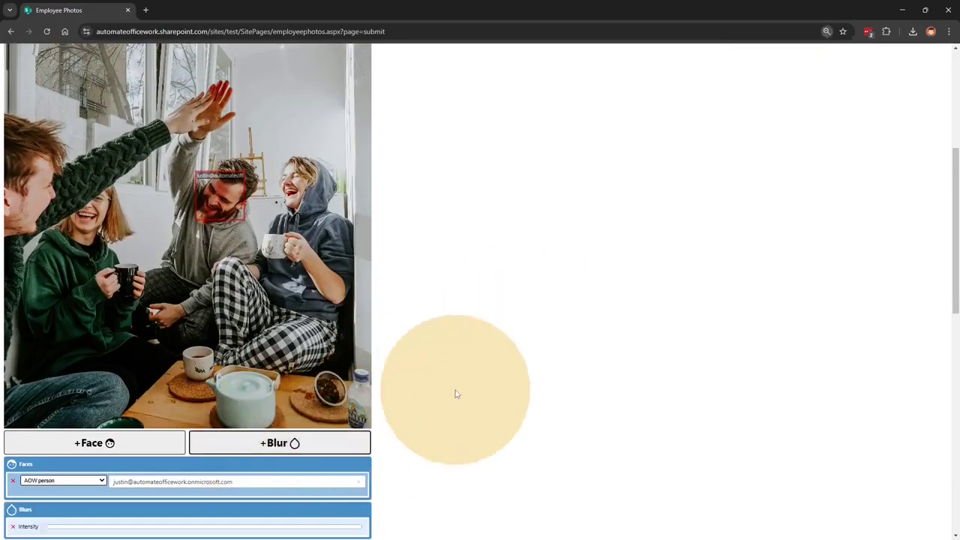
pyautogui.scroll(2, 456, 394)
pyautogui.scroll(-2, 456, 393)
pyautogui.scroll(4, 456, 394)
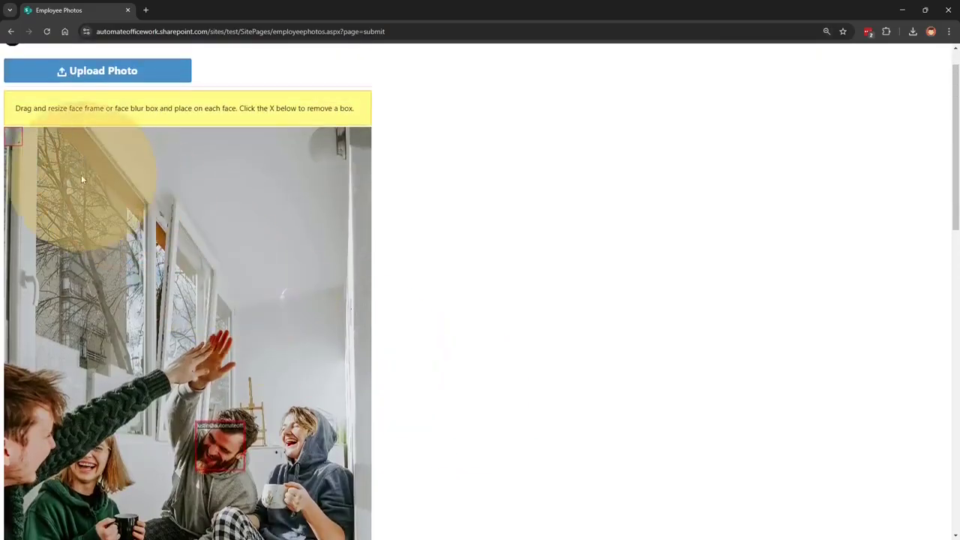
pyautogui.moveTo(13, 141); pyautogui.dragTo(306, 426)
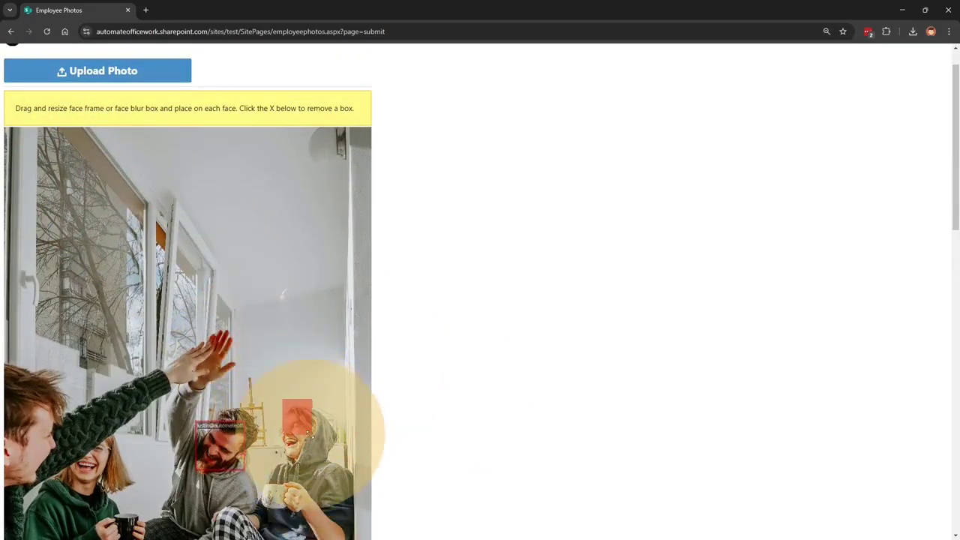
pyautogui.moveTo(305, 445); pyautogui.dragTo(306, 445)
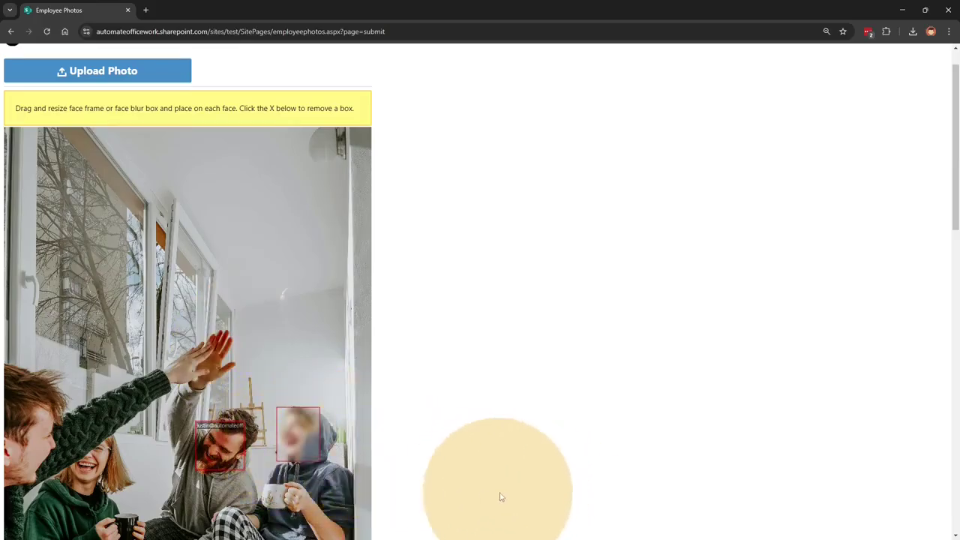
# Raise the blur intensity of the hooded person's blur box to about one third of the range
pyautogui.scroll(-3, 554, 426)
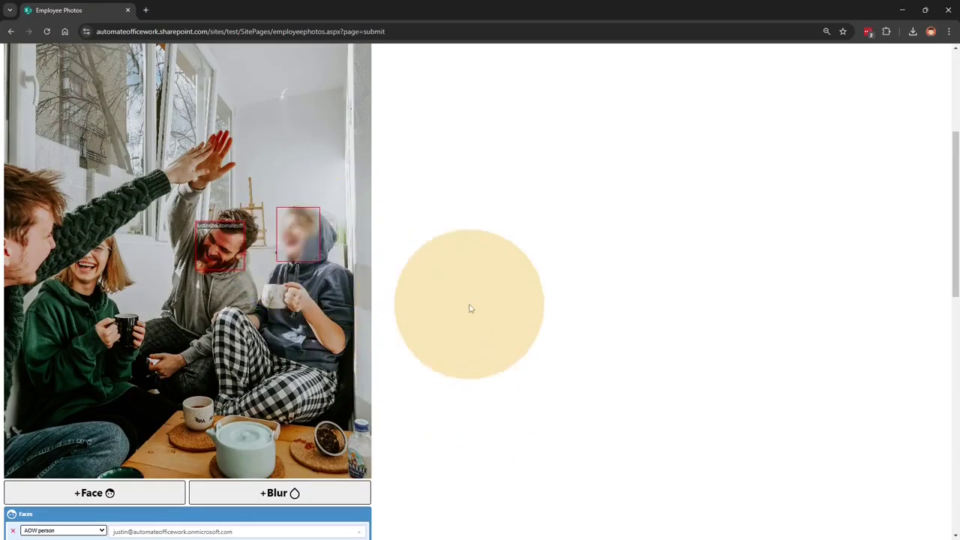
pyautogui.scroll(-2, 463, 394)
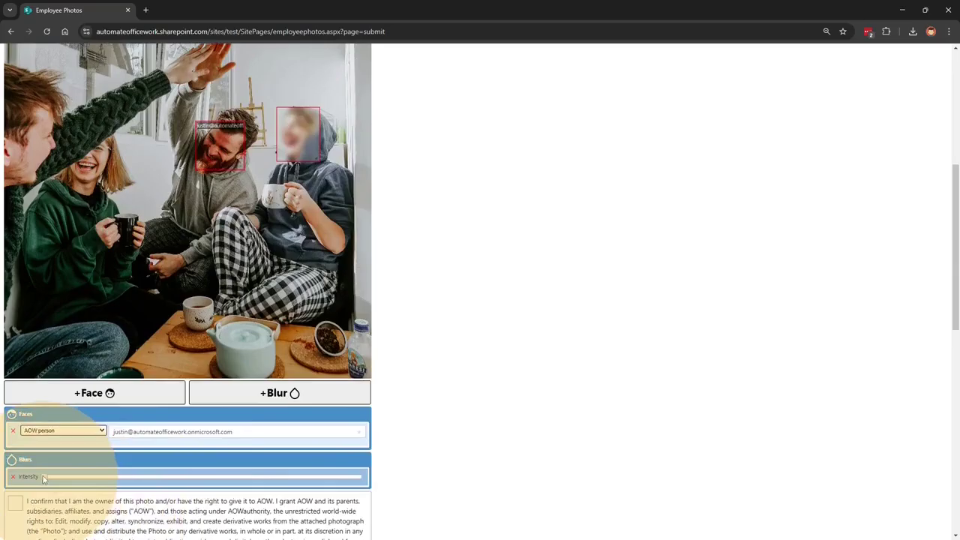
pyautogui.moveTo(68, 480); pyautogui.dragTo(152, 477)
pyautogui.click(357, 482)
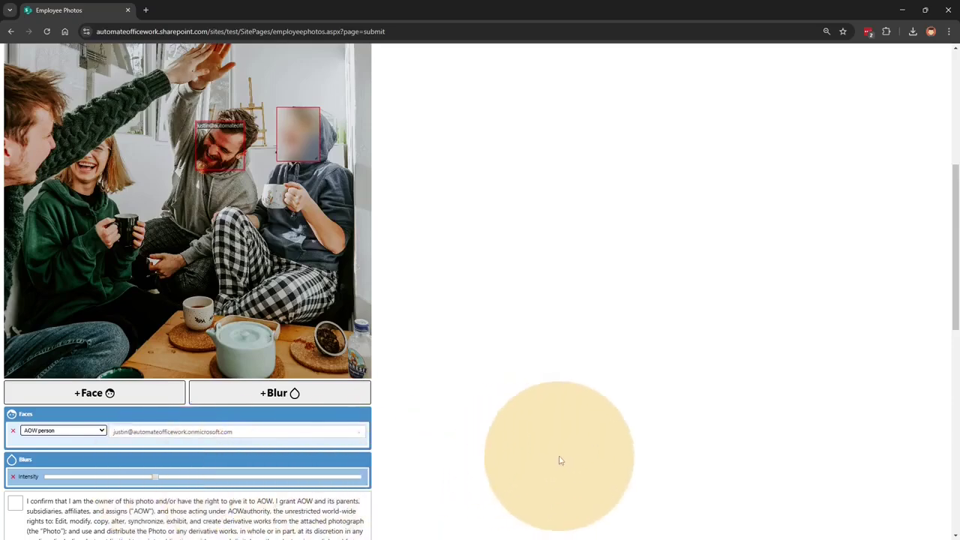
pyautogui.scroll(2, 640, 433)
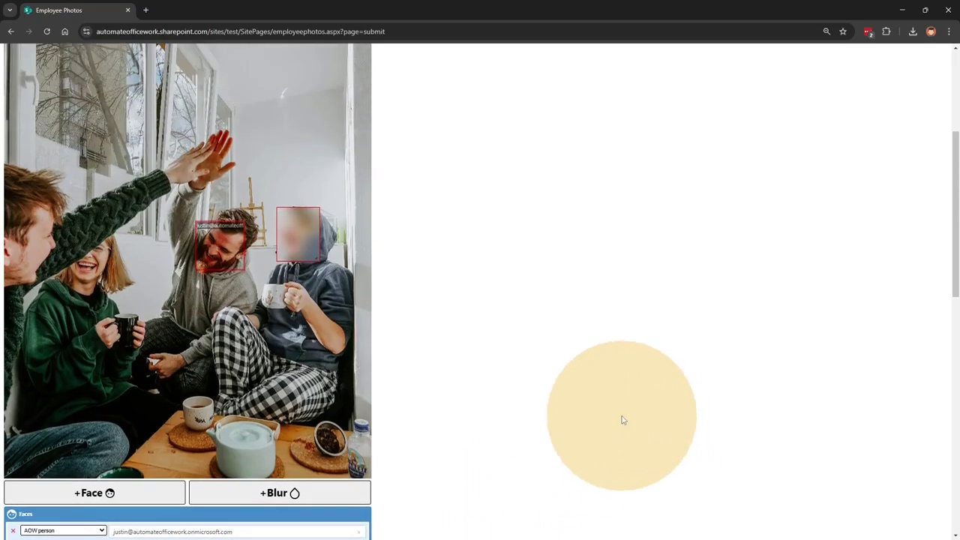
# Add two more blur boxes and fit one over the face of the woman in the green hoodie
pyautogui.scroll(-3, 489, 358)
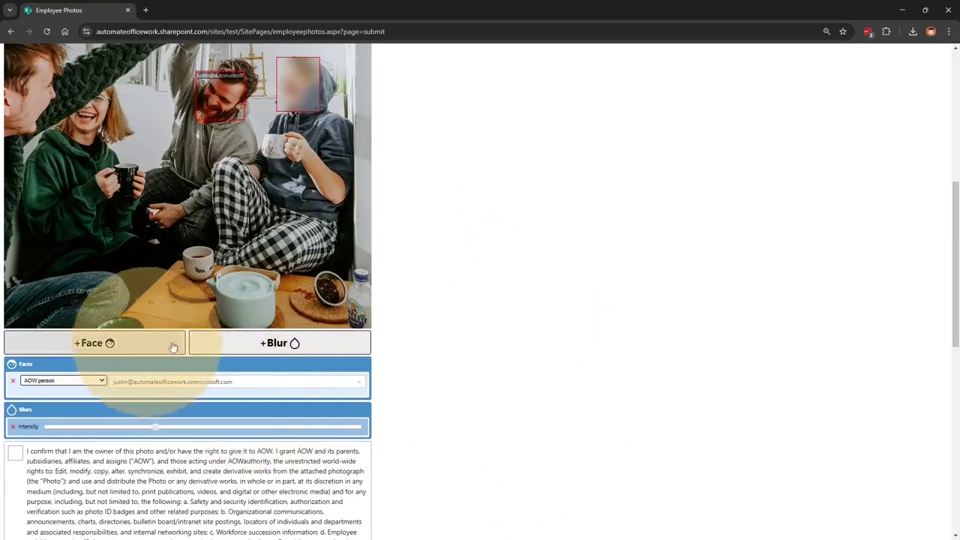
pyautogui.click(274, 344)
pyautogui.click(274, 345)
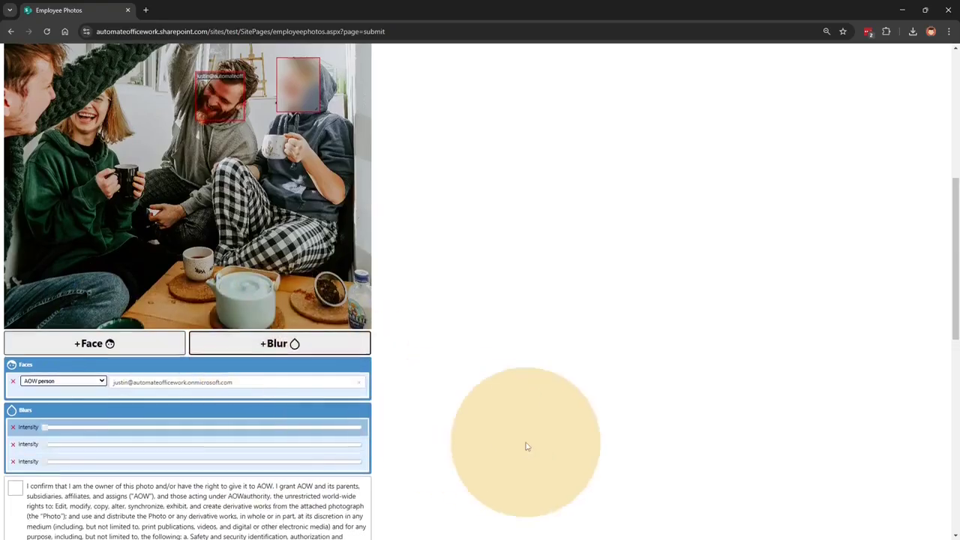
pyautogui.scroll(4, 513, 424)
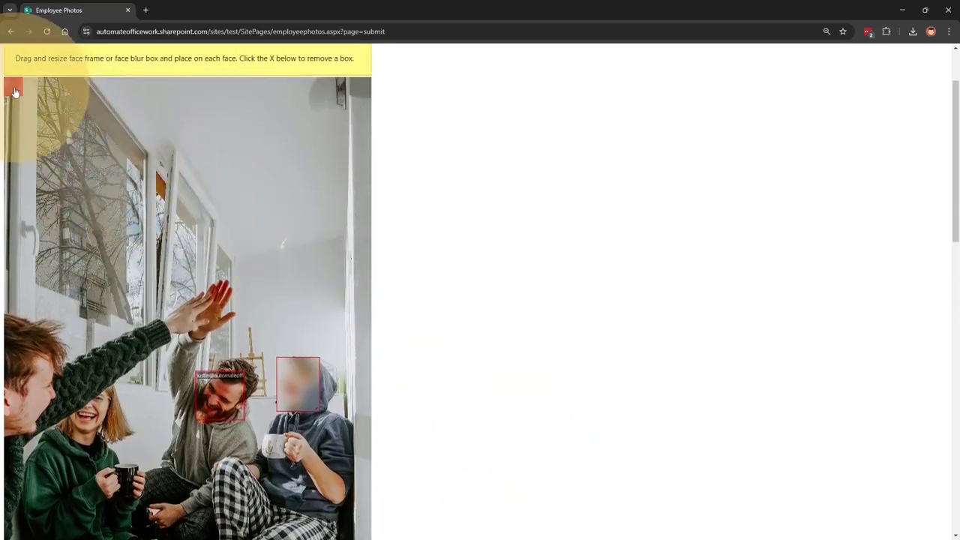
pyautogui.moveTo(15, 91); pyautogui.dragTo(107, 397)
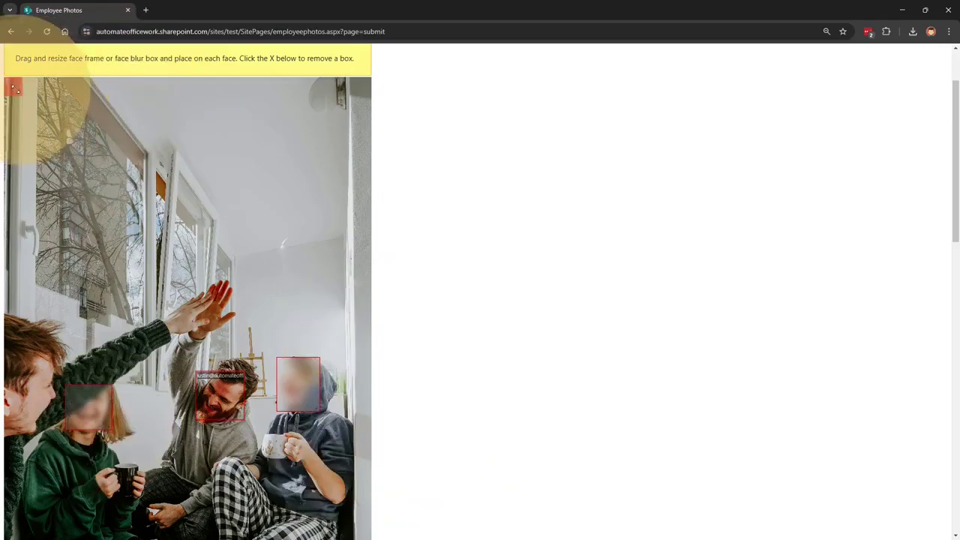
# Move the remaining blur box beside the face of the man at the photo's left edge
pyautogui.scroll(1, 14, 90)
pyautogui.moveTo(15, 140); pyautogui.dragTo(53, 416)
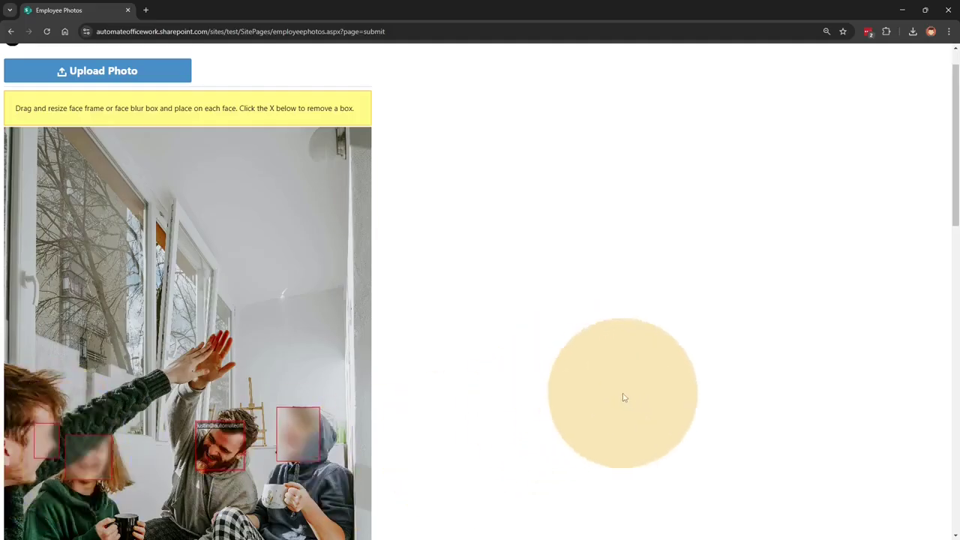
# Examine the face frame and three blur boxes with their list entries, and select the hooded person's blur box
pyautogui.scroll(-3, 677, 368)
pyautogui.scroll(-2, 578, 420)
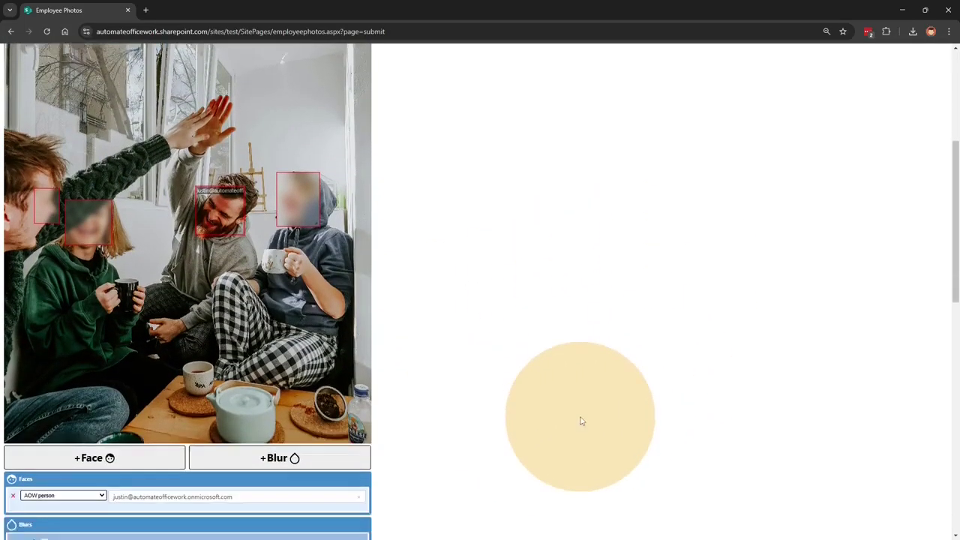
pyautogui.scroll(1, 505, 410)
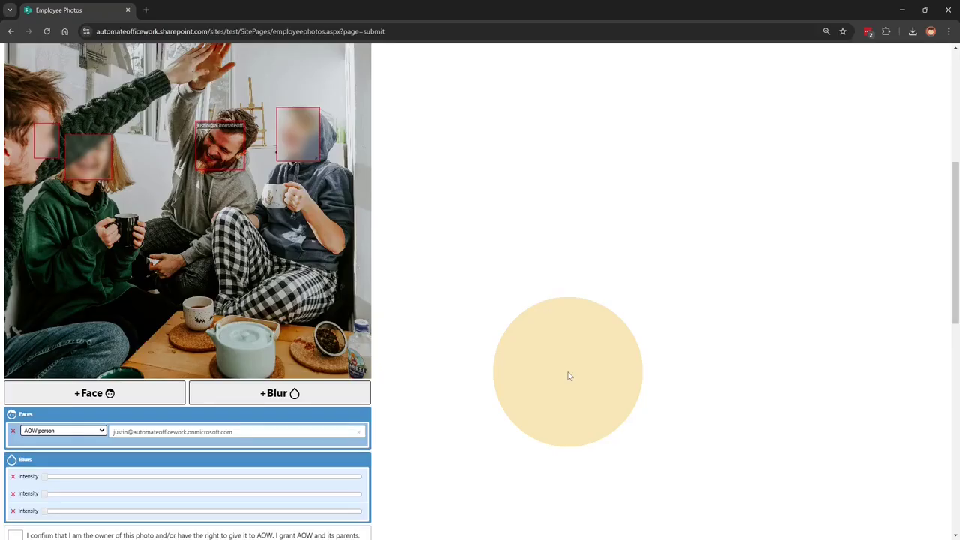
pyautogui.scroll(-2, 566, 375)
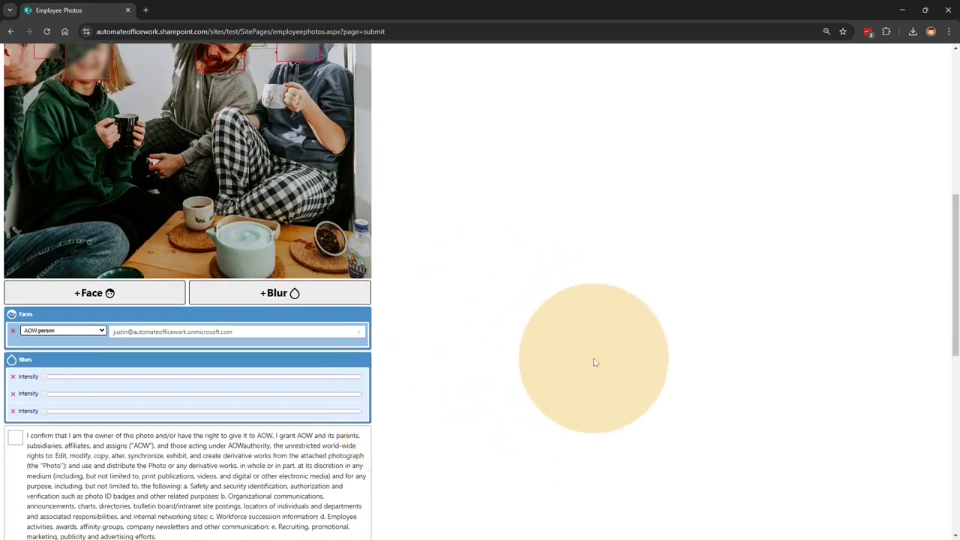
pyautogui.scroll(1, 593, 360)
pyautogui.scroll(2, 593, 362)
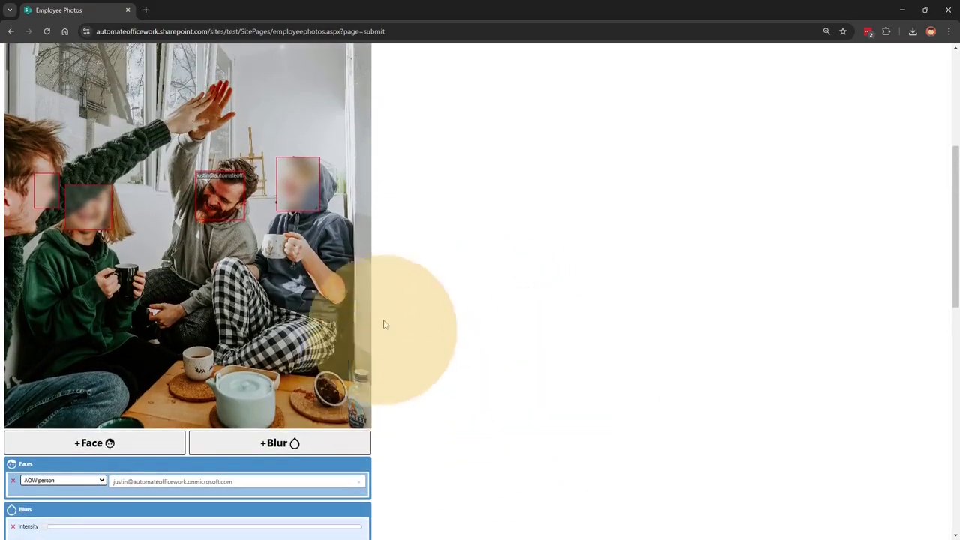
pyautogui.click(317, 205)
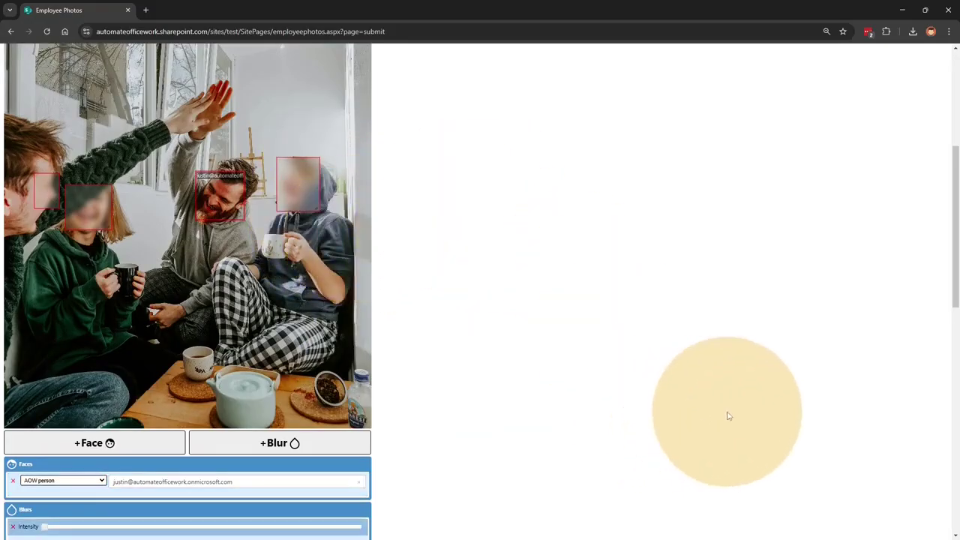
# Read the photo release statement, especially the paragraphs on the duration of consent and on tagging or blurring identifiable people
pyautogui.scroll(-3, 727, 415)
pyautogui.scroll(-5, 728, 415)
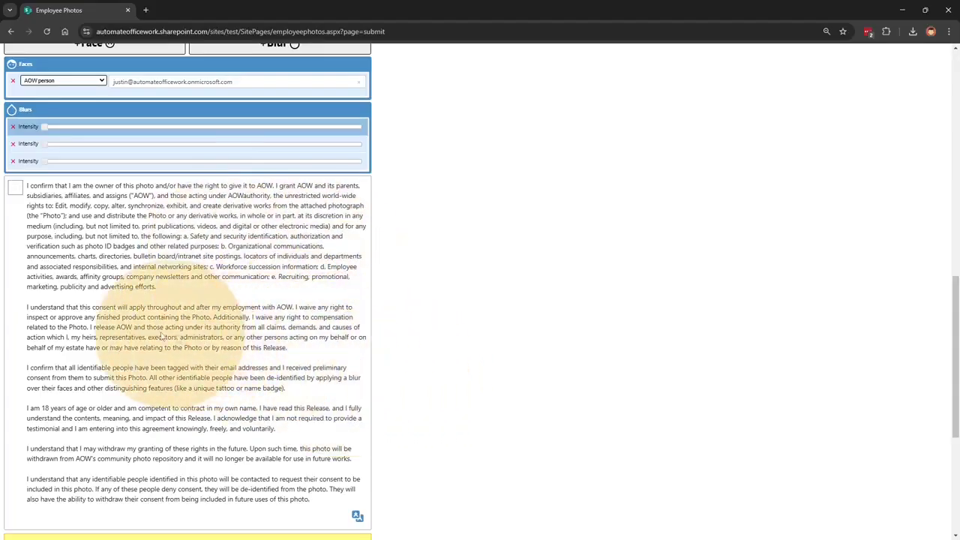
pyautogui.moveTo(51, 309); pyautogui.dragTo(249, 318)
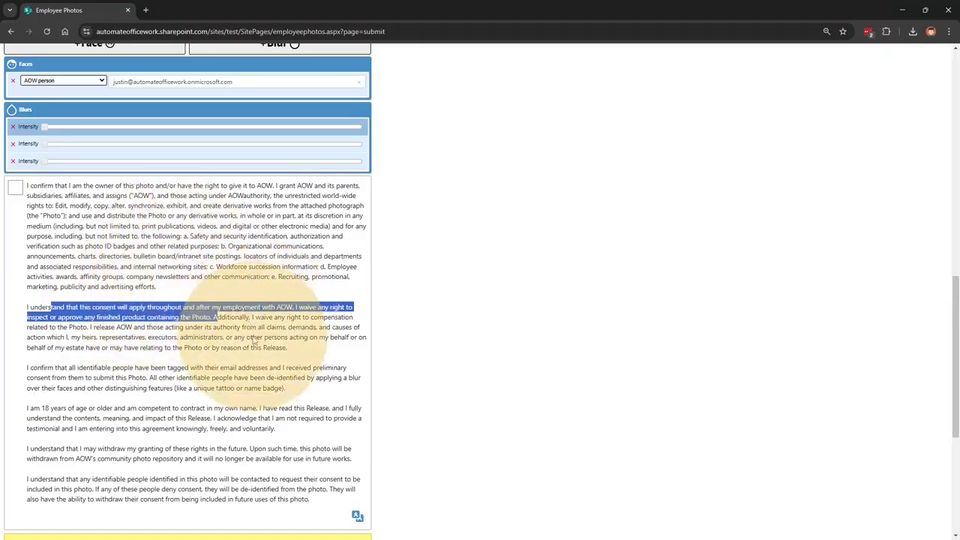
pyautogui.click(140, 315)
pyautogui.moveTo(100, 309); pyautogui.dragTo(182, 309)
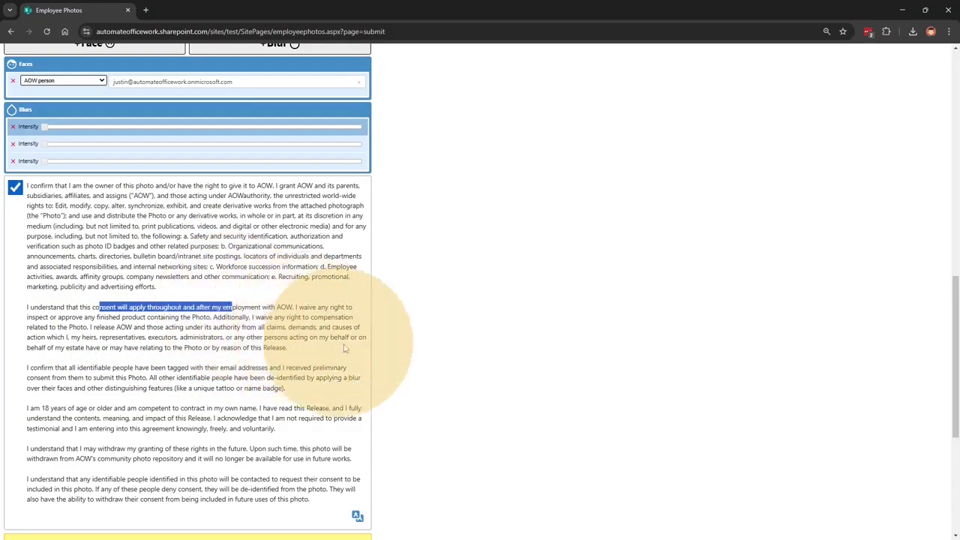
pyautogui.click(248, 316)
pyautogui.moveTo(54, 369); pyautogui.dragTo(235, 383)
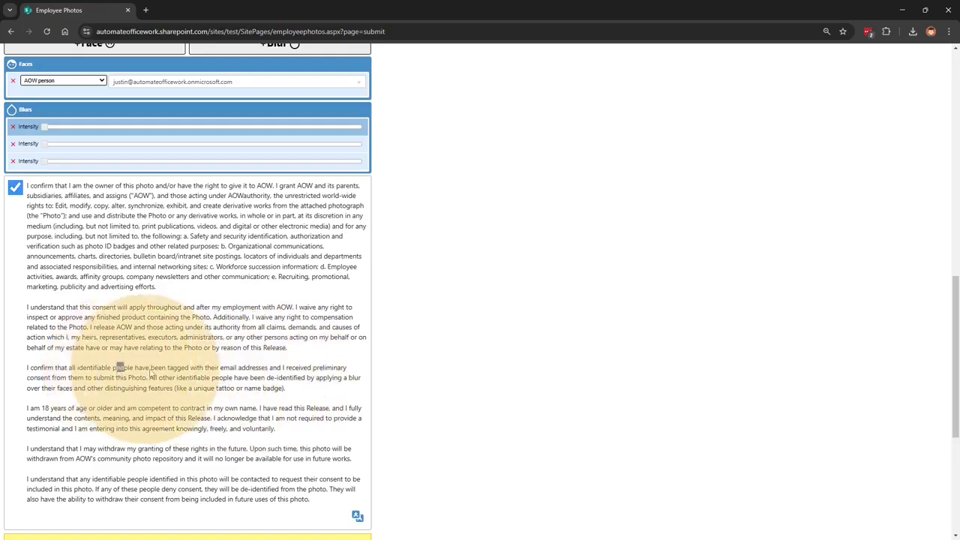
pyautogui.moveTo(114, 368); pyautogui.dragTo(230, 389)
pyautogui.click(342, 403)
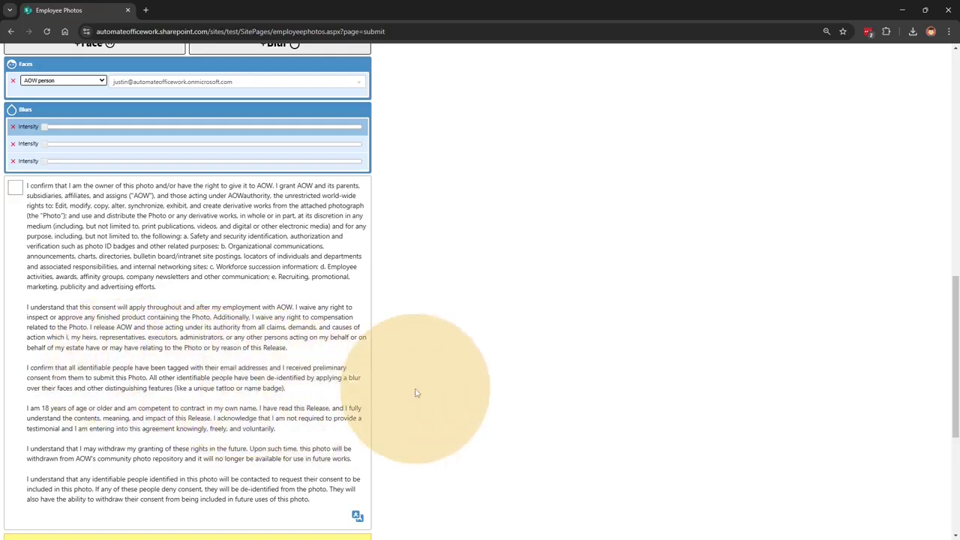
# Expand the Other tags and try selecting DE&I, ERG and Giving and Volunteering, clearing them again
pyautogui.scroll(-2, 413, 392)
pyautogui.scroll(-2, 416, 392)
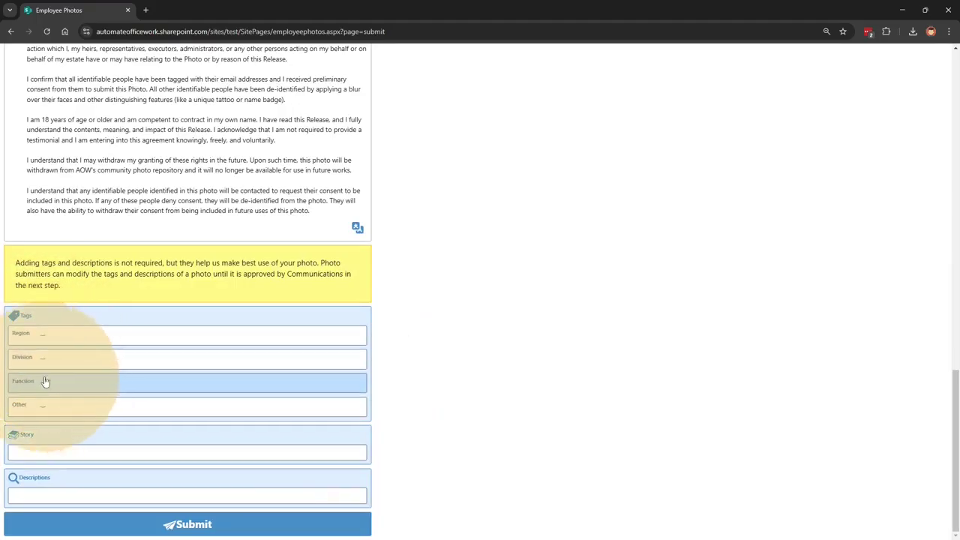
pyautogui.click(44, 408)
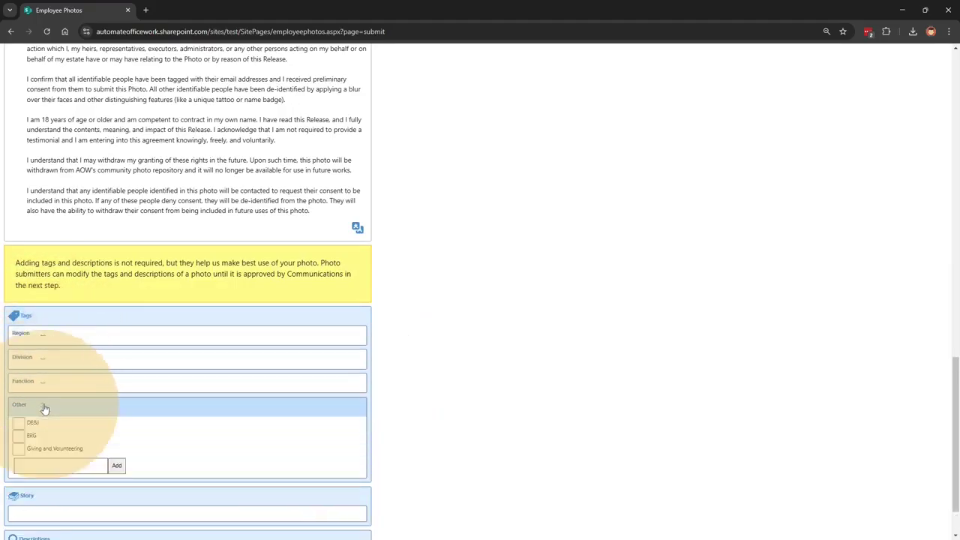
pyautogui.click(20, 448)
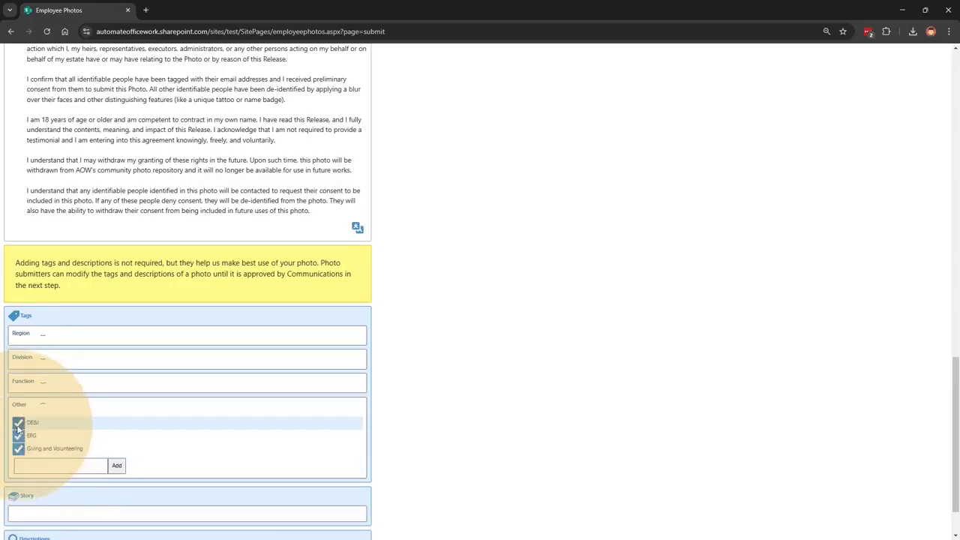
pyautogui.click(20, 425)
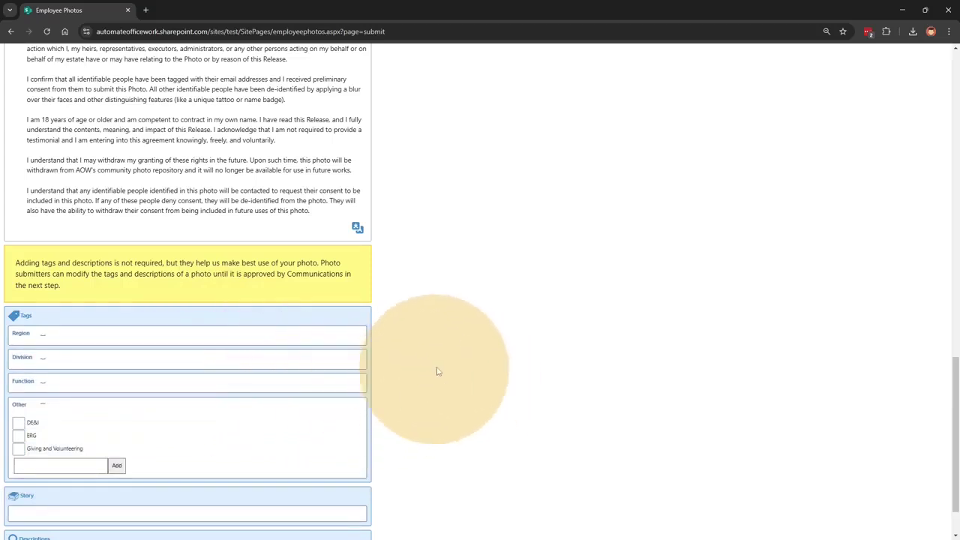
# Enter "A group of HR employees" as the photo's story and save it
pyautogui.scroll(-1, 450, 345)
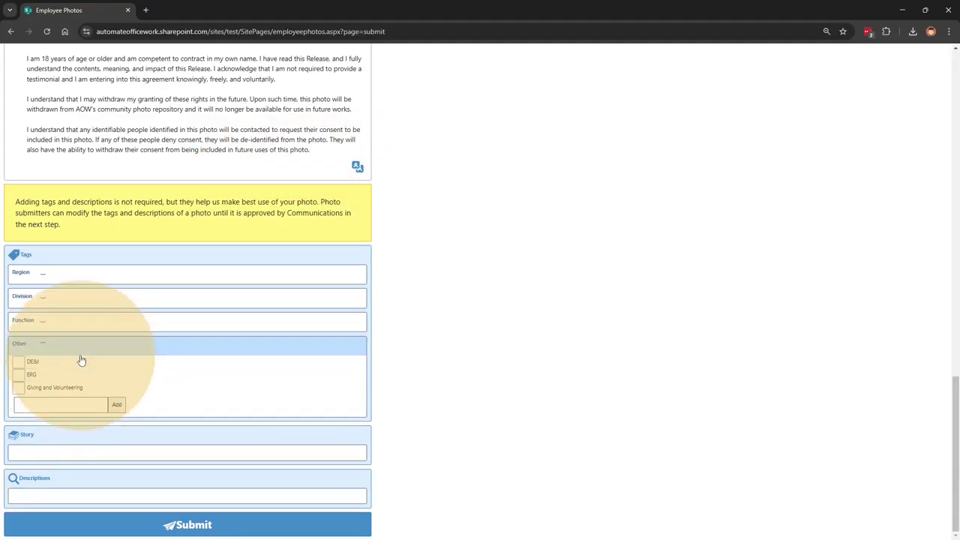
pyautogui.click(35, 448)
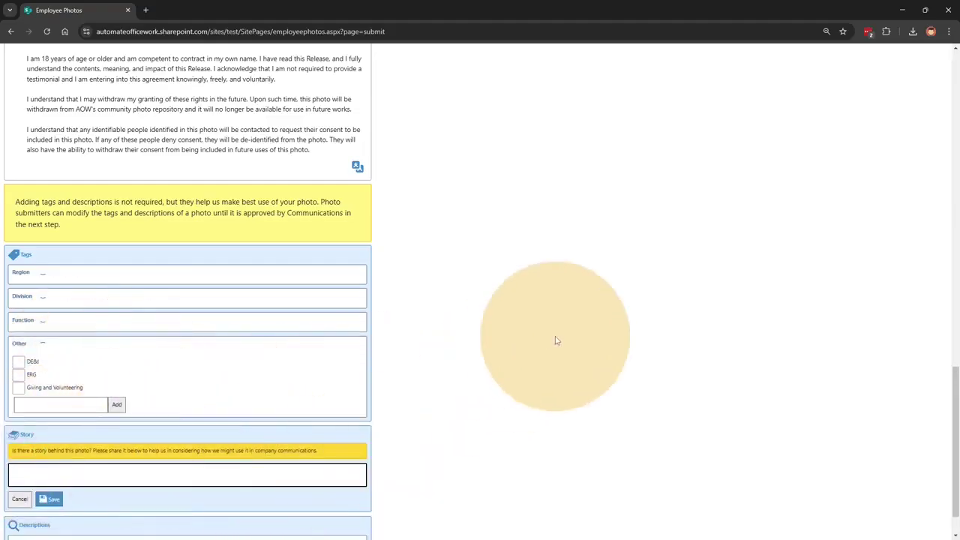
pyautogui.scroll(-1, 555, 341)
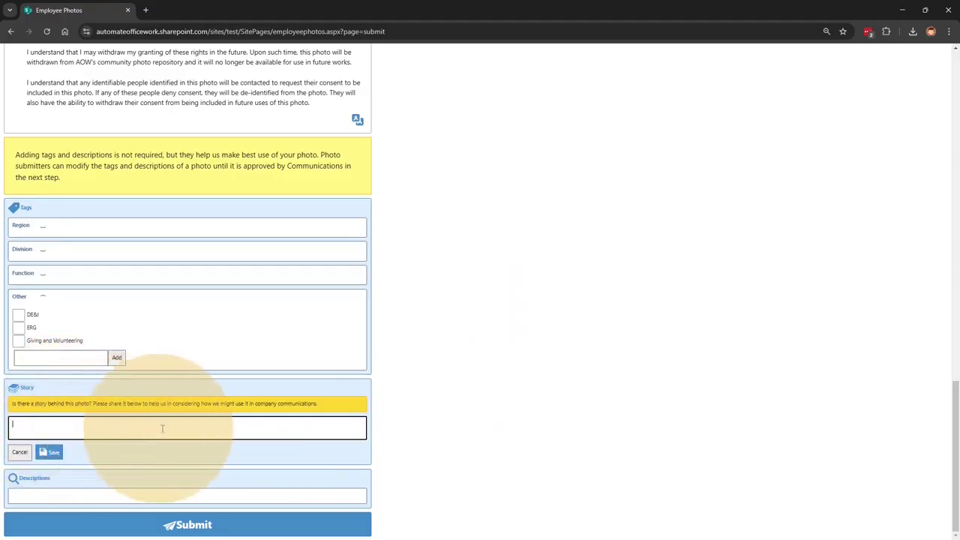
pyautogui.keyDown('ctrl'); pyautogui.scroll(1, 196, 417); pyautogui.keyUp('ctrl')
pyautogui.scroll(-1, 360, 407)
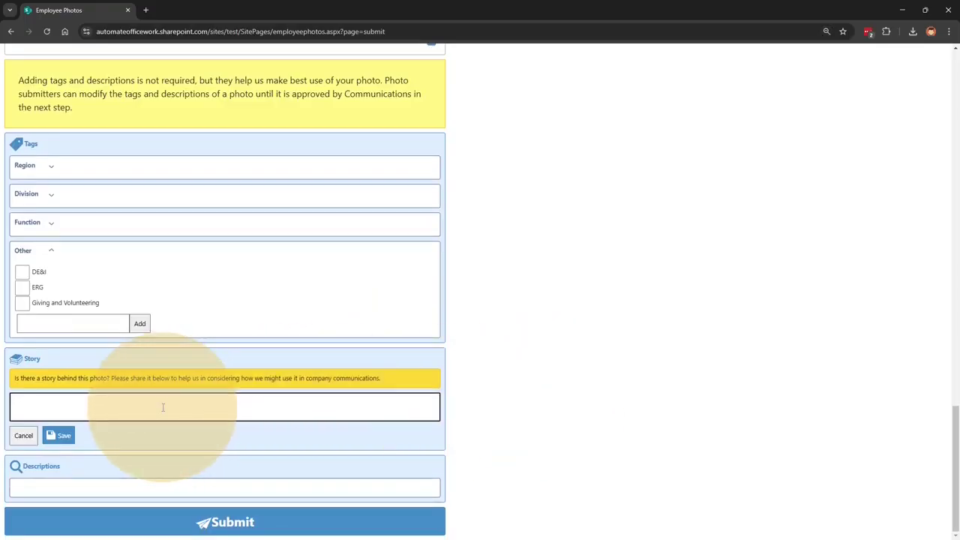
pyautogui.write('A group of HR employees')
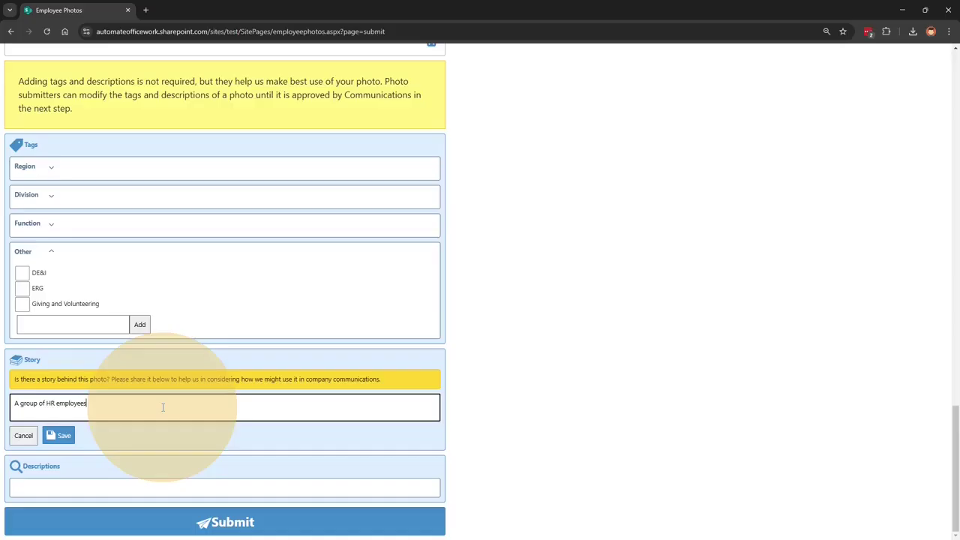
pyautogui.click(60, 435)
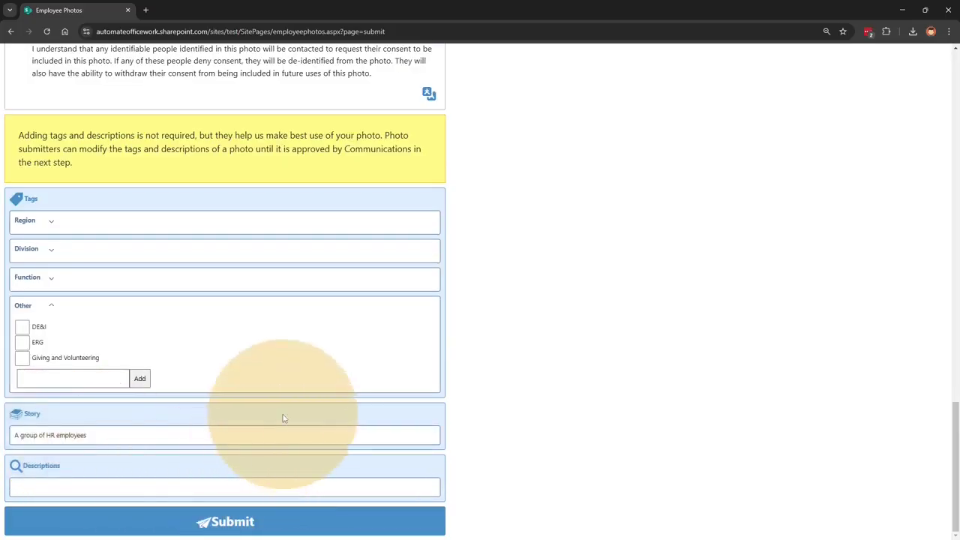
# Copy the story text "A group of HR employees" and add it as a photo description
pyautogui.click(43, 486)
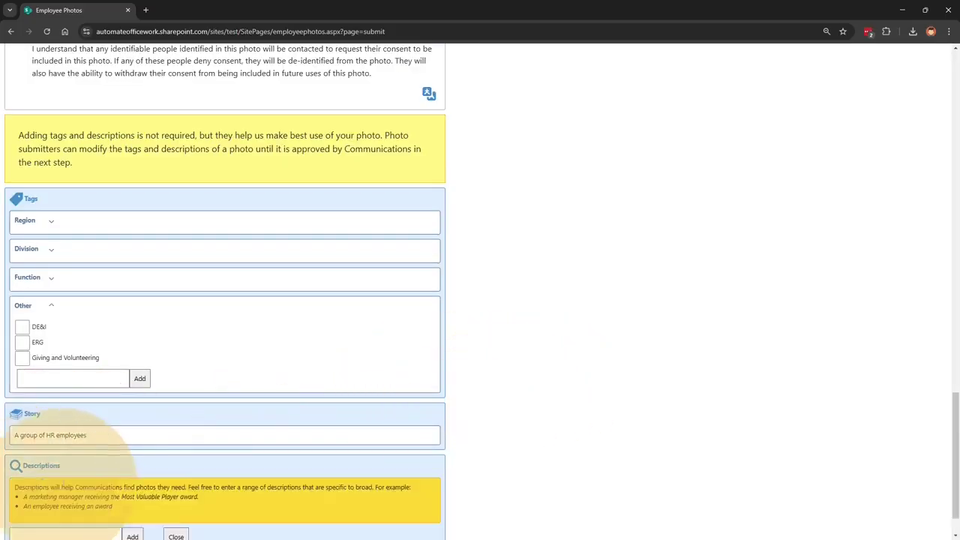
pyautogui.click(103, 435)
pyautogui.moveTo(112, 456); pyautogui.dragTo(14, 457)
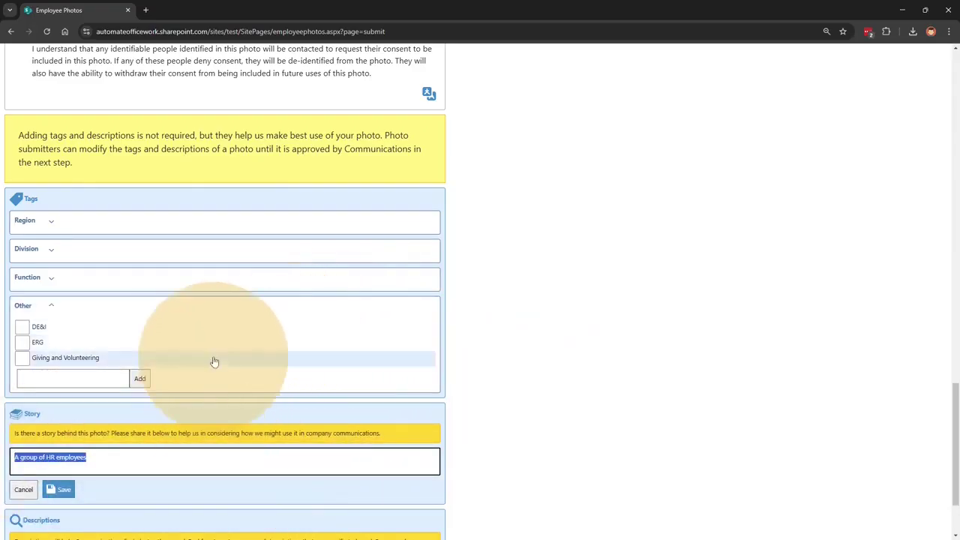
pyautogui.click(524, 401)
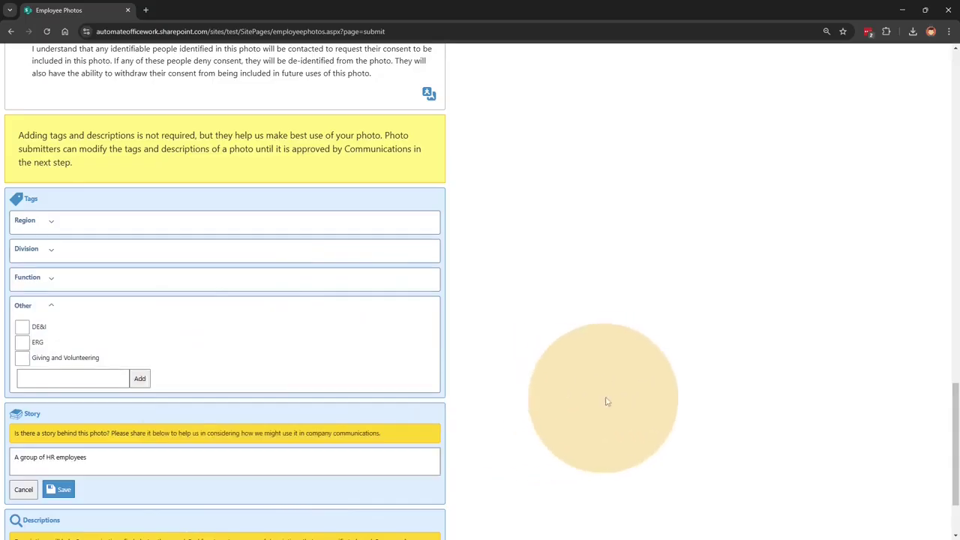
pyautogui.scroll(-1, 608, 401)
pyautogui.click(54, 492)
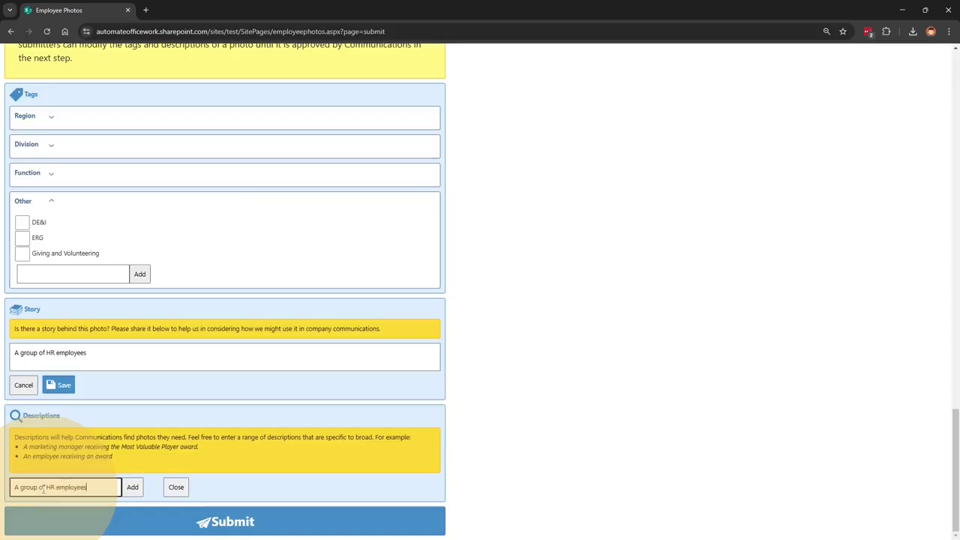
pyautogui.click(132, 487)
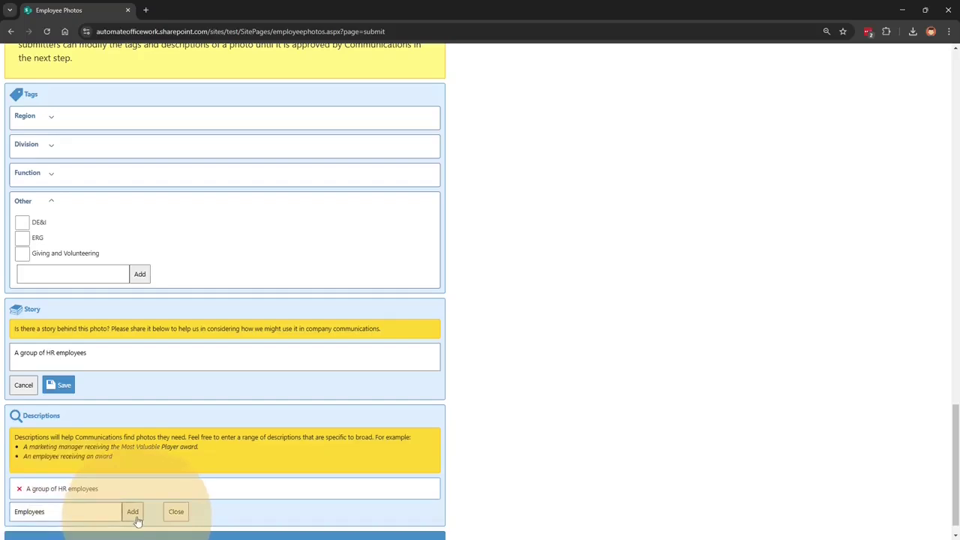
# Add "Employees" as a second, broader photo description
pyautogui.moveTo(43, 438); pyautogui.dragTo(144, 438)
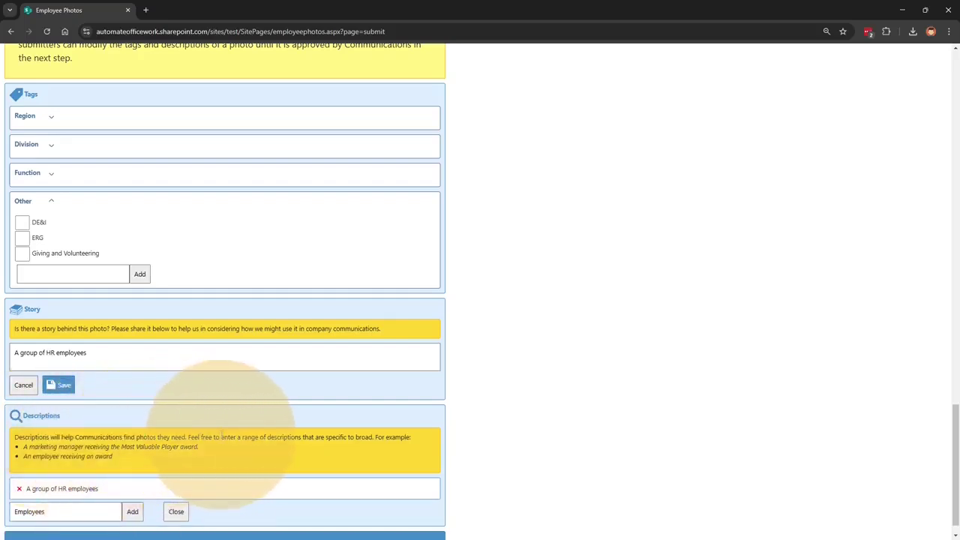
pyautogui.moveTo(220, 437); pyautogui.dragTo(291, 437)
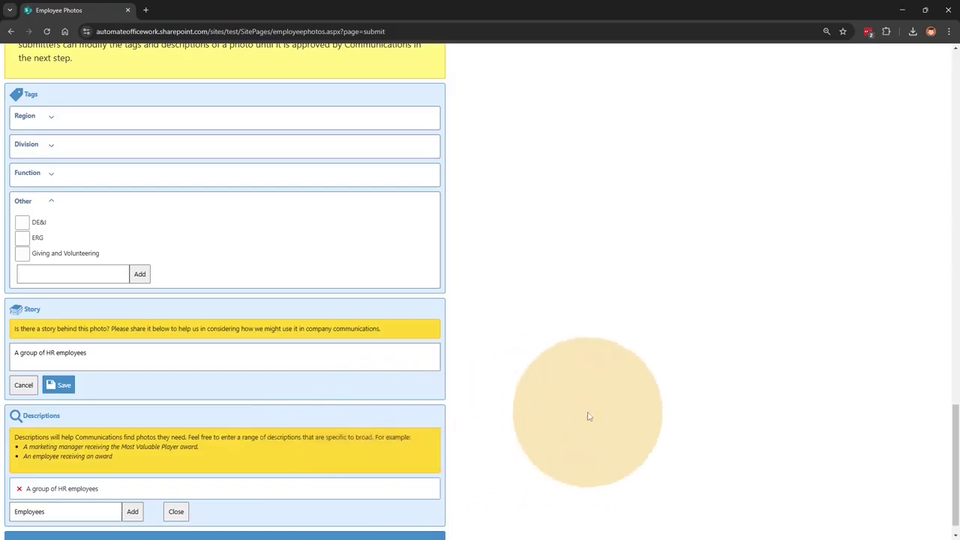
pyautogui.click(132, 512)
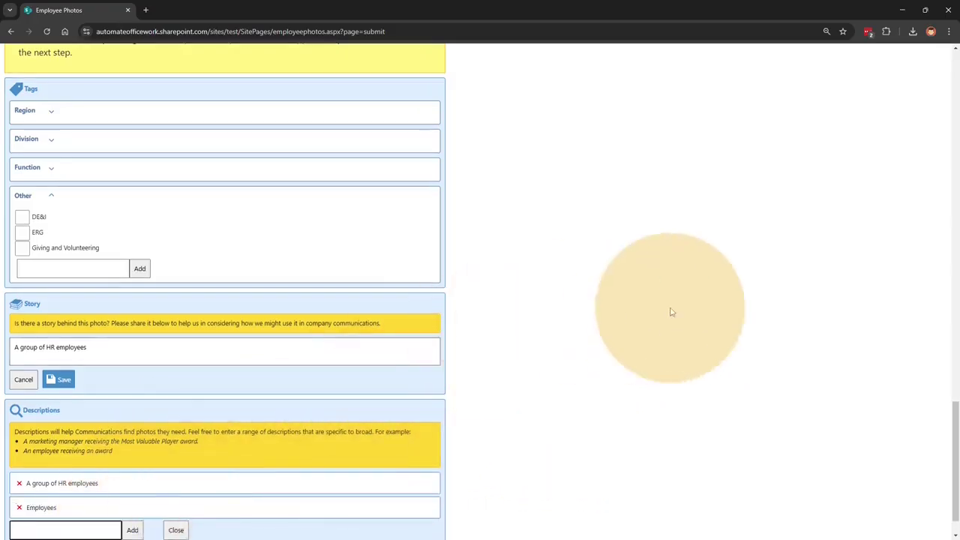
pyautogui.scroll(-1, 611, 394)
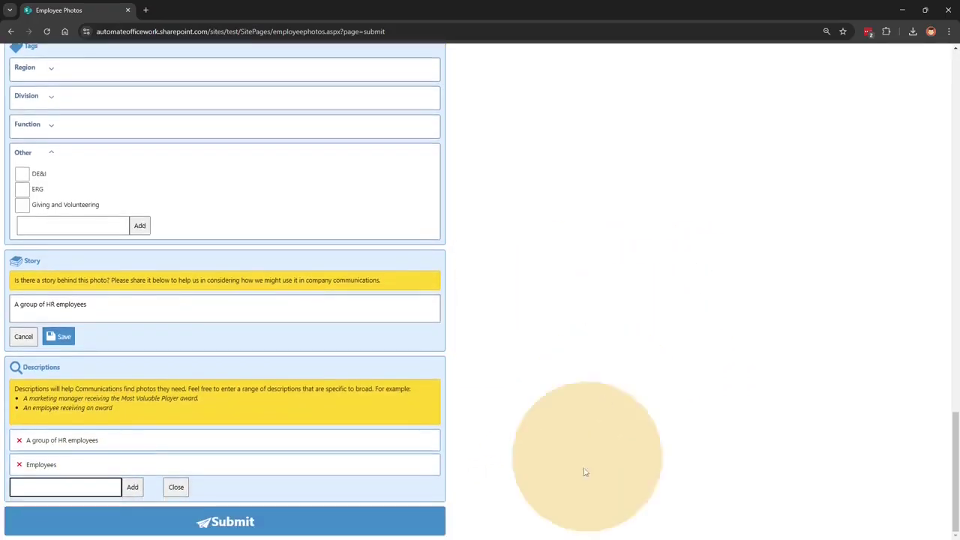
pyautogui.click(540, 469)
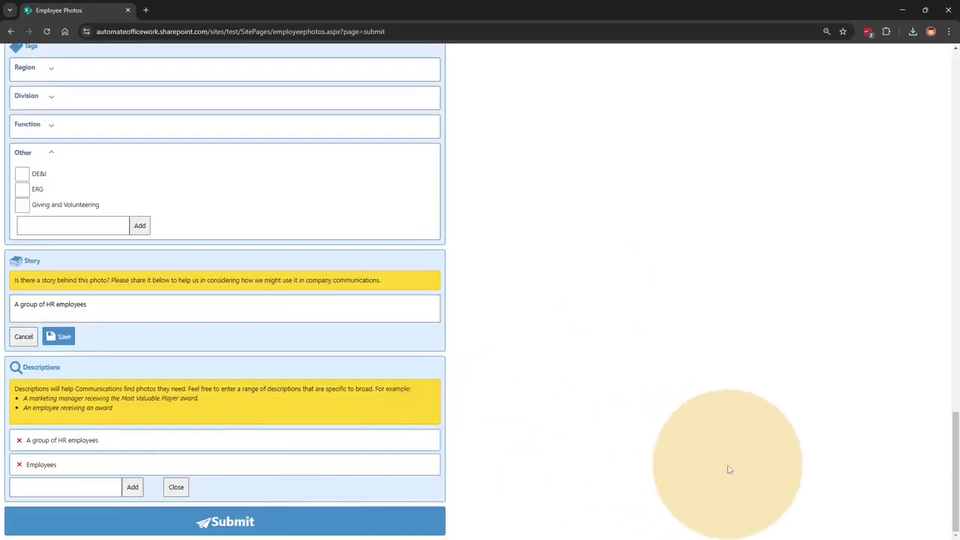
# Review the release statement, the face and blur entries, and the completed story and descriptions
pyautogui.scroll(3, 600, 437)
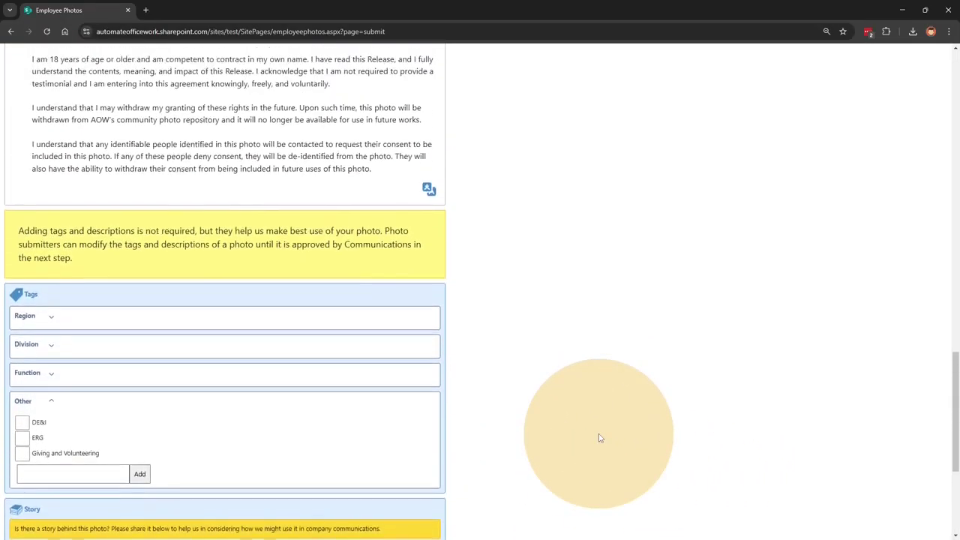
pyautogui.scroll(1, 600, 438)
pyautogui.scroll(4, 600, 438)
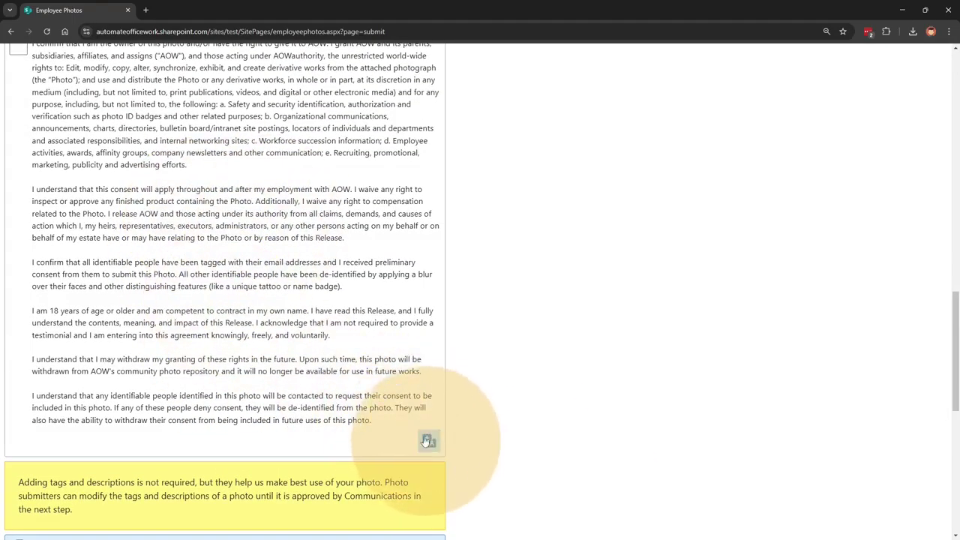
pyautogui.scroll(4, 739, 482)
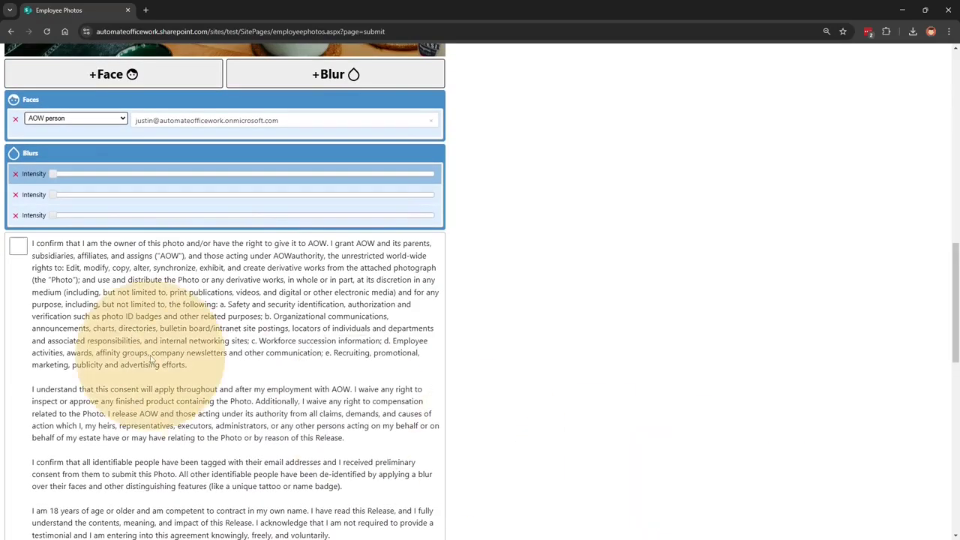
pyautogui.scroll(-10, 469, 425)
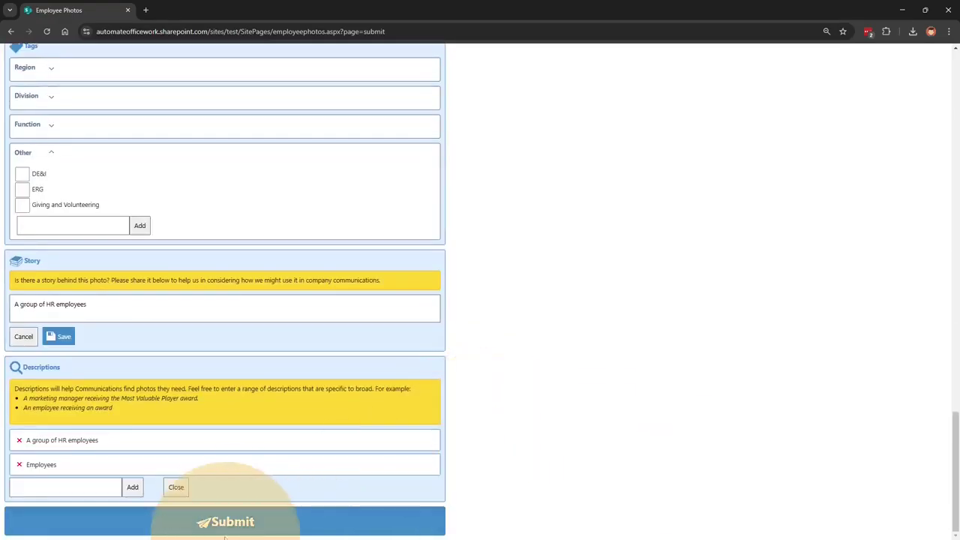
# Tick the release statement's confirm-and-agree checkbox and submit the employee photo
pyautogui.click(237, 523)
pyautogui.scroll(-1, 592, 386)
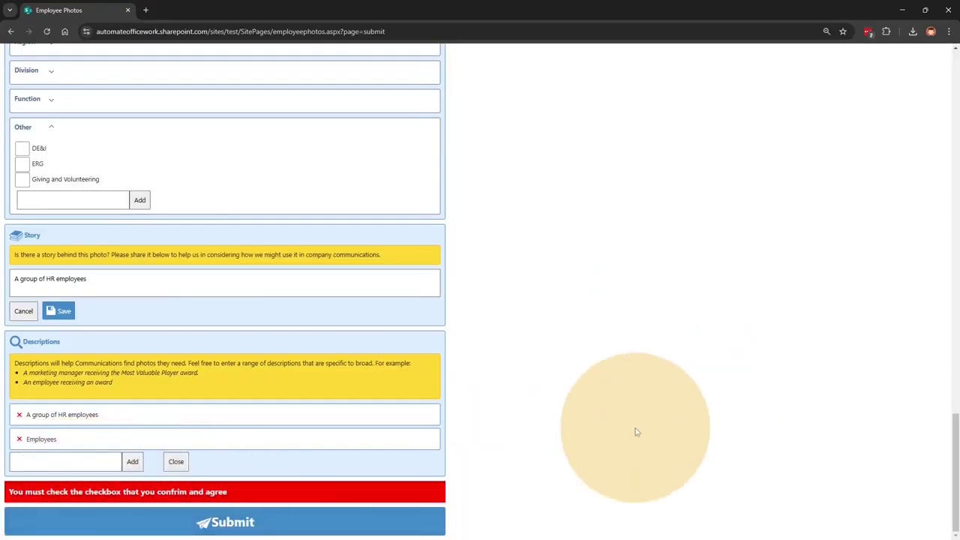
pyautogui.scroll(4, 636, 432)
pyautogui.scroll(10, 635, 432)
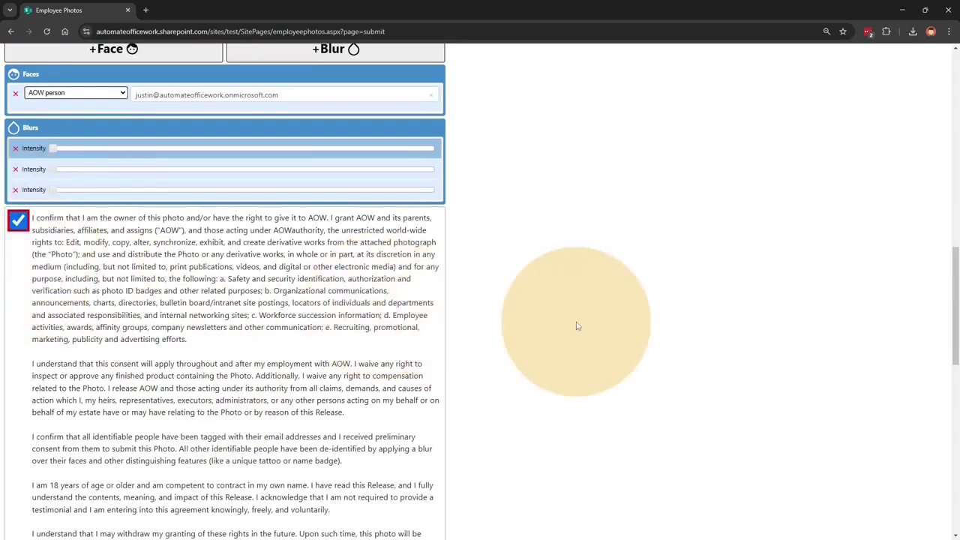
pyautogui.scroll(4, 585, 330)
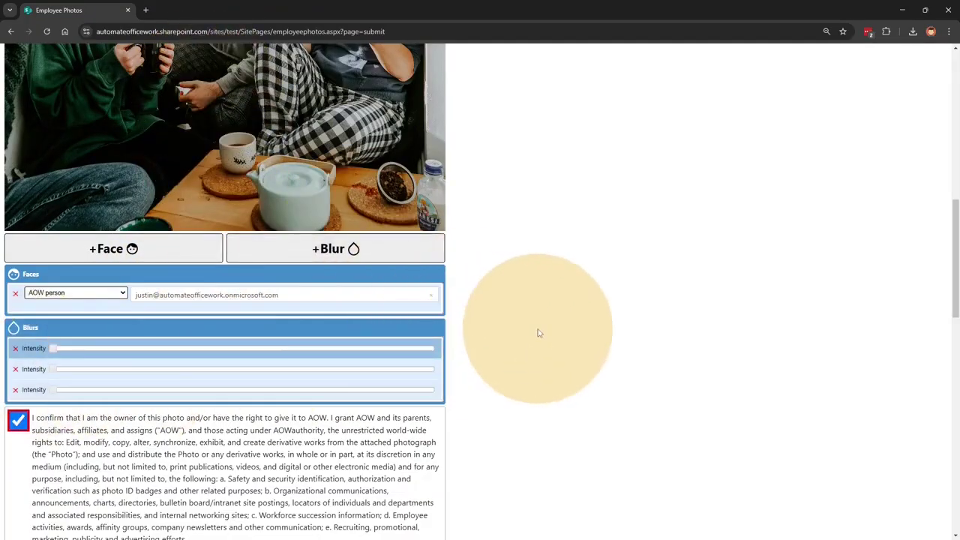
pyautogui.scroll(1, 544, 326)
pyautogui.scroll(-5, 560, 317)
pyautogui.scroll(-10, 560, 318)
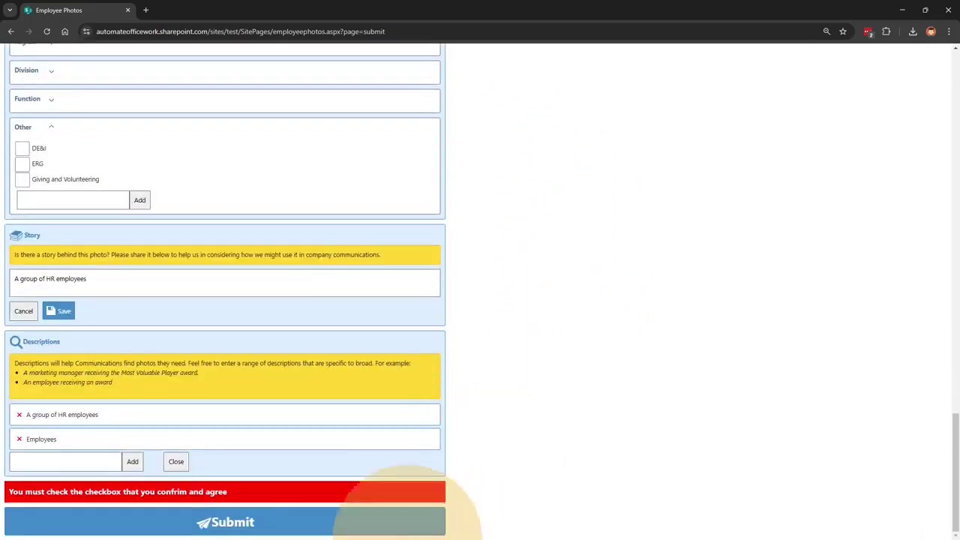
pyautogui.click(234, 520)
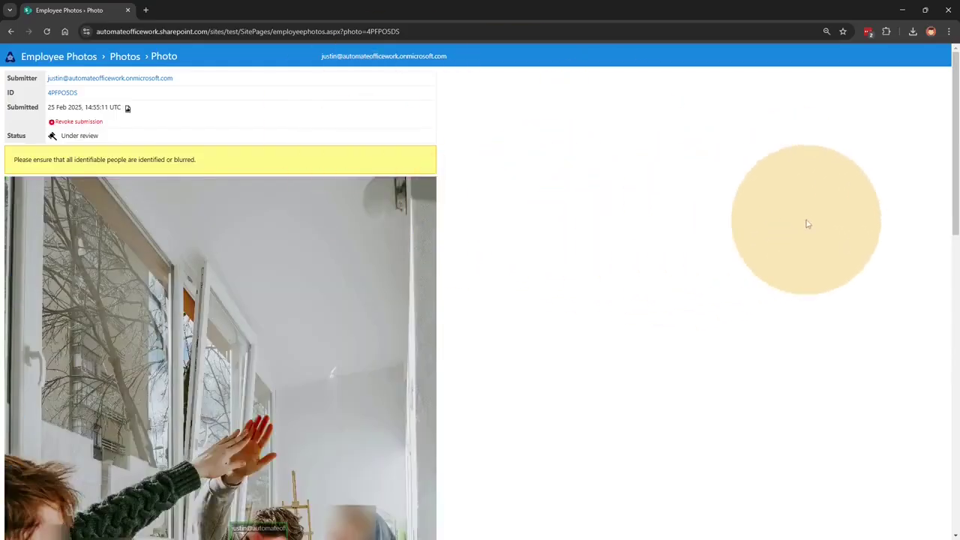
# Check the submitted photo's review status and submission date and time
pyautogui.tripleClick(79, 135)
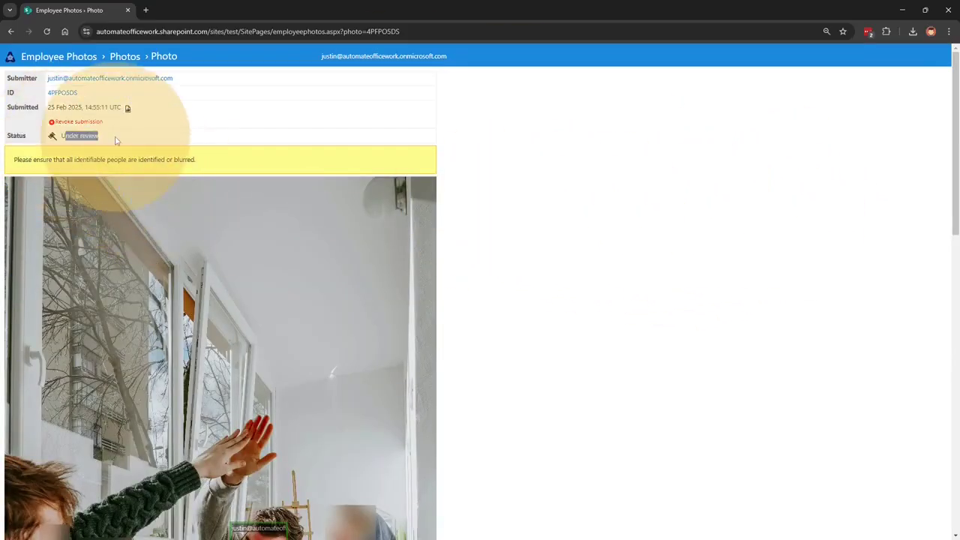
pyautogui.click(499, 184)
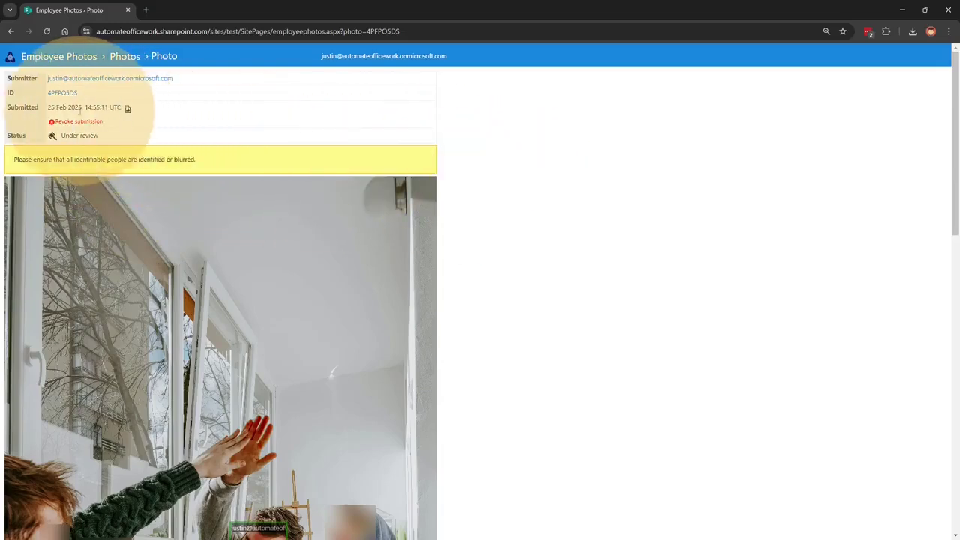
pyautogui.moveTo(49, 107); pyautogui.dragTo(113, 108)
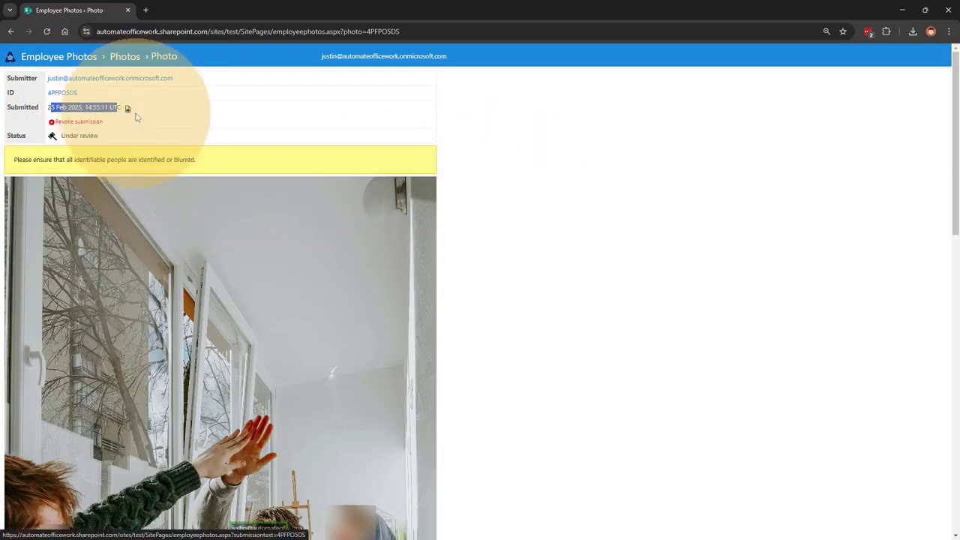
# Open the recorded release text of the submission, check its signer, timestamp and photo, and close it
pyautogui.click(128, 110)
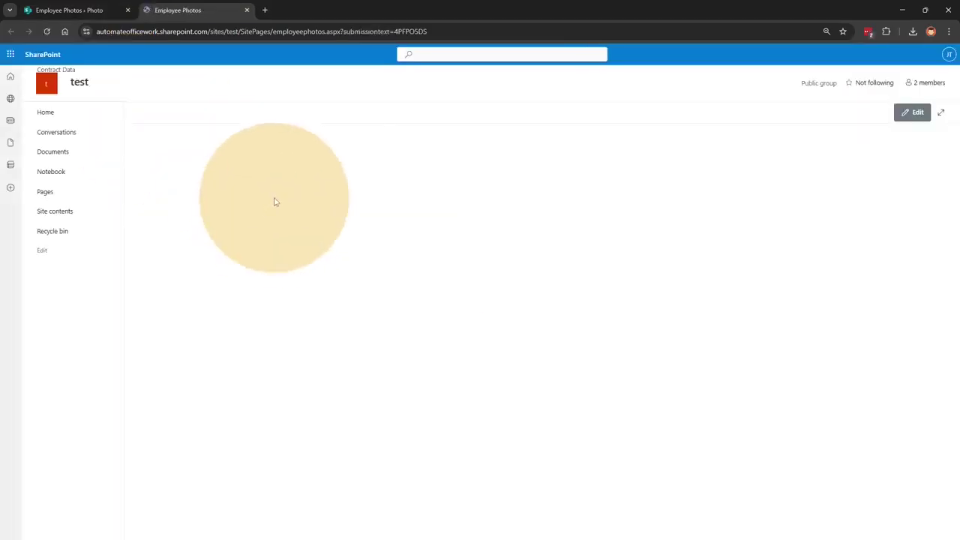
pyautogui.moveTo(78, 74); pyautogui.dragTo(276, 256)
pyautogui.moveTo(135, 293); pyautogui.dragTo(11, 294)
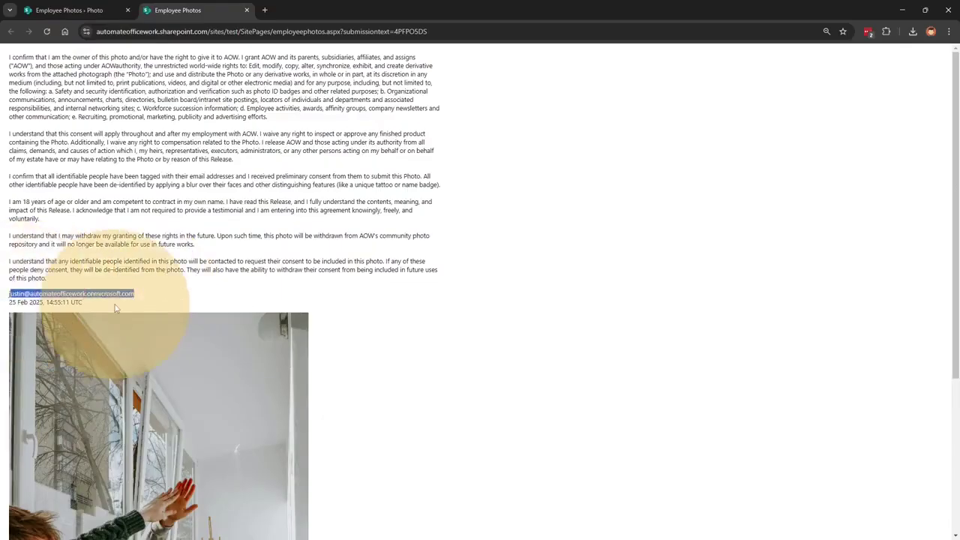
pyautogui.click(81, 302)
pyautogui.scroll(-3, 383, 221)
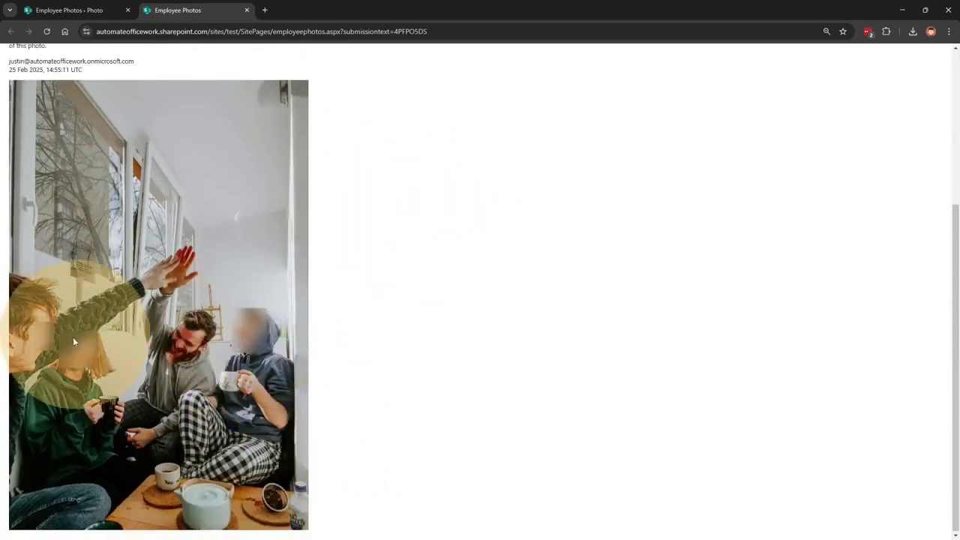
pyautogui.click(246, 11)
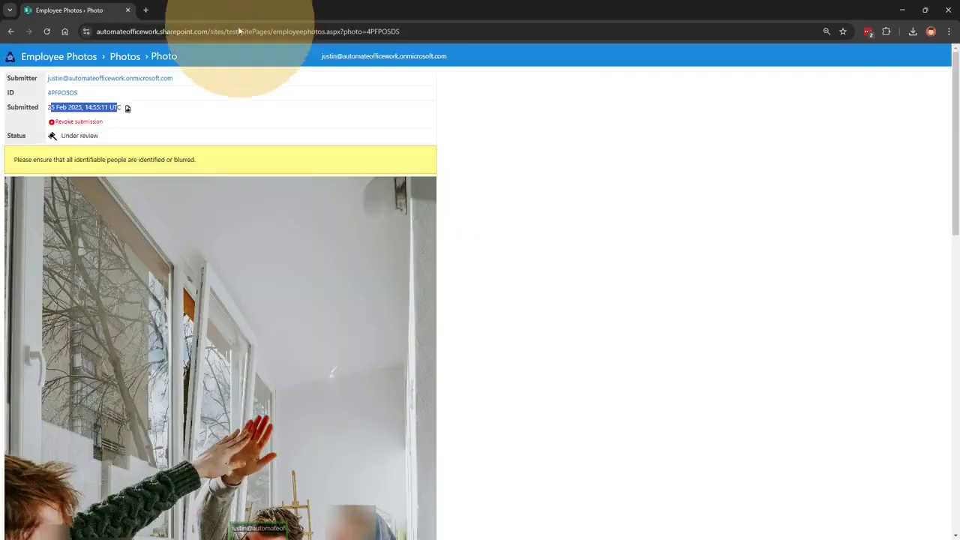
# Adjust the face tag frame on the submitted photo so it covers the bearded man's whole face
pyautogui.scroll(-3, 578, 373)
pyautogui.scroll(3, 577, 372)
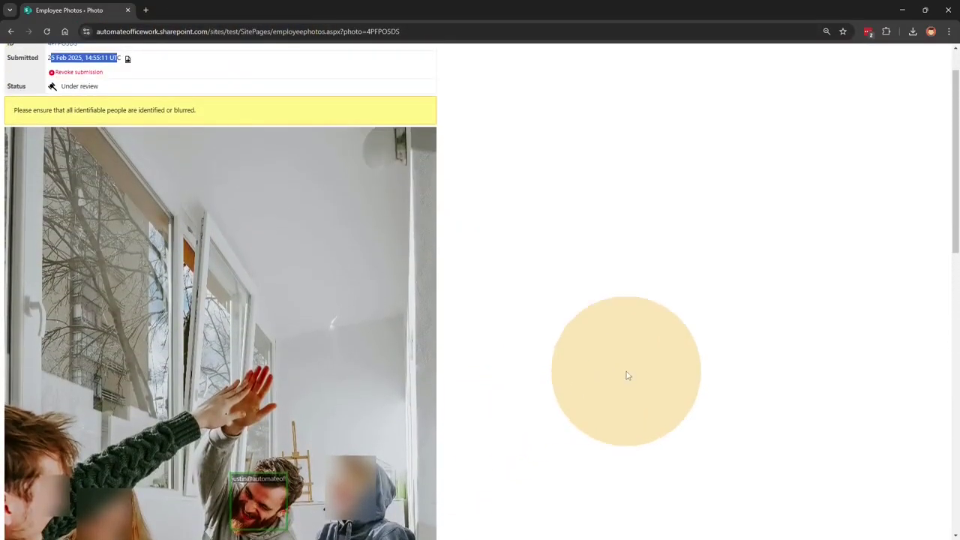
pyautogui.scroll(-1, 626, 377)
pyautogui.scroll(-2, 600, 462)
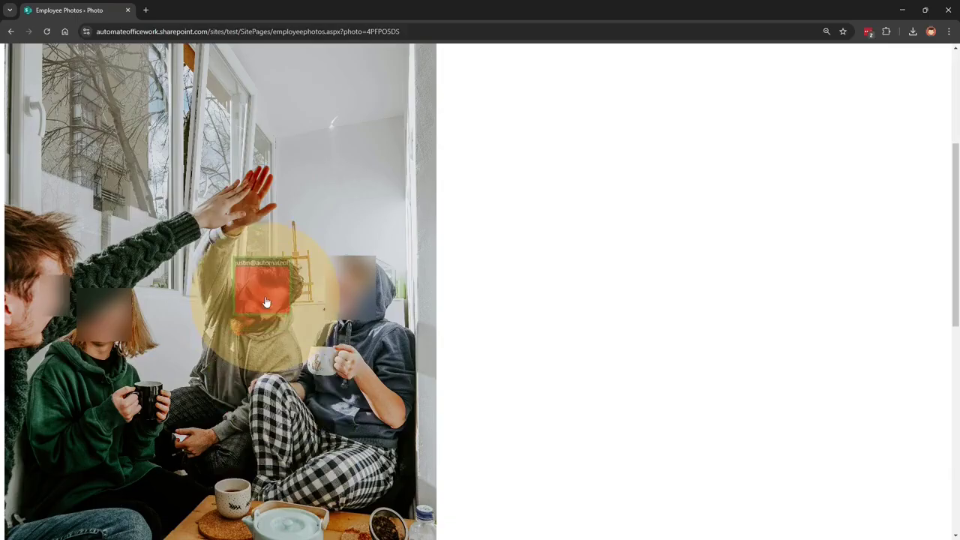
pyautogui.moveTo(297, 332); pyautogui.dragTo(259, 312)
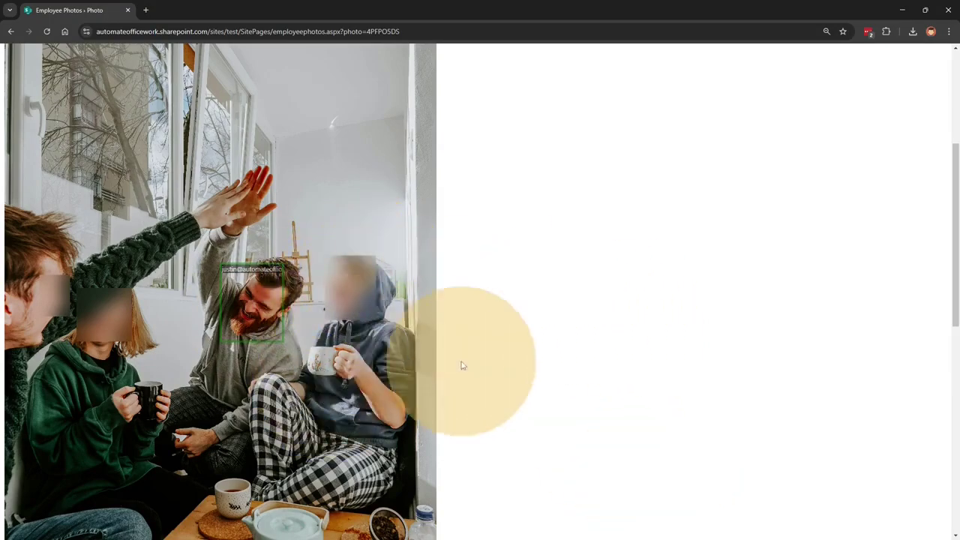
# Examine the face entry with its person-type options and the remaining review sections down to the approval controls
pyautogui.scroll(3, 657, 358)
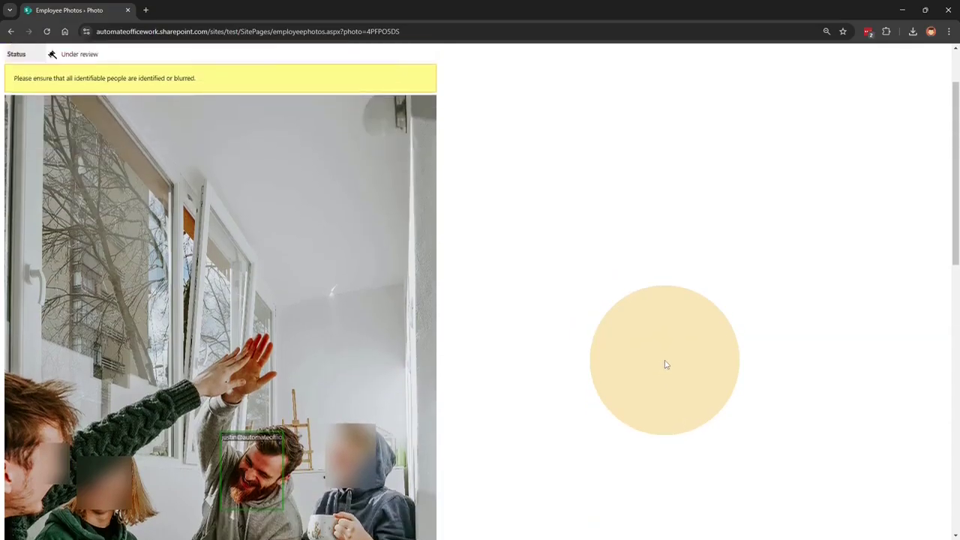
pyautogui.scroll(-1, 664, 363)
pyautogui.scroll(-5, 664, 364)
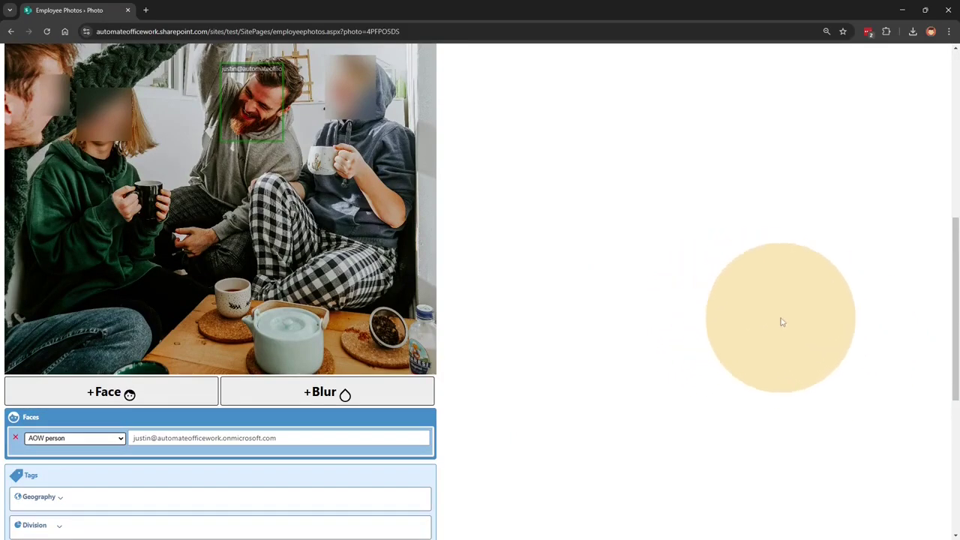
pyautogui.scroll(-1, 765, 304)
pyautogui.scroll(2, 758, 306)
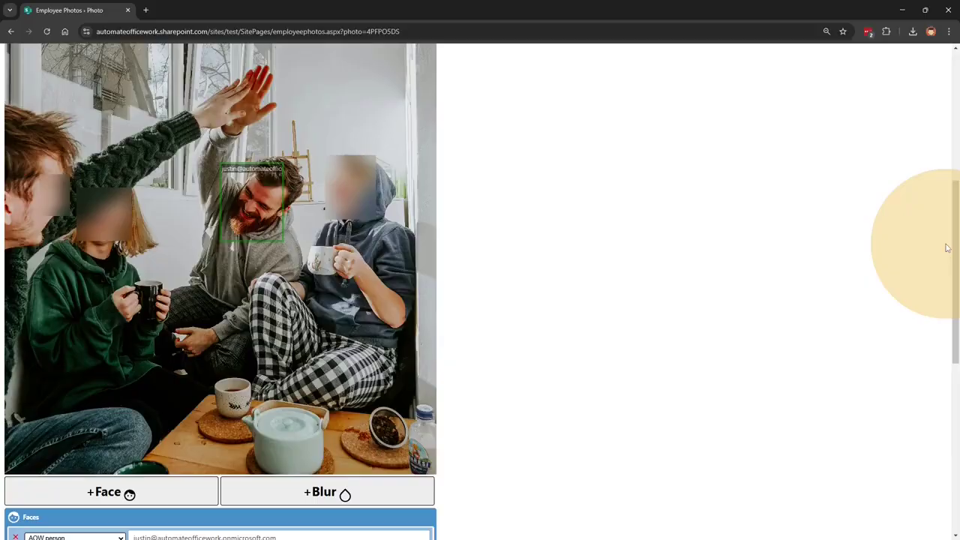
pyautogui.moveTo(951, 247); pyautogui.dragTo(935, 339)
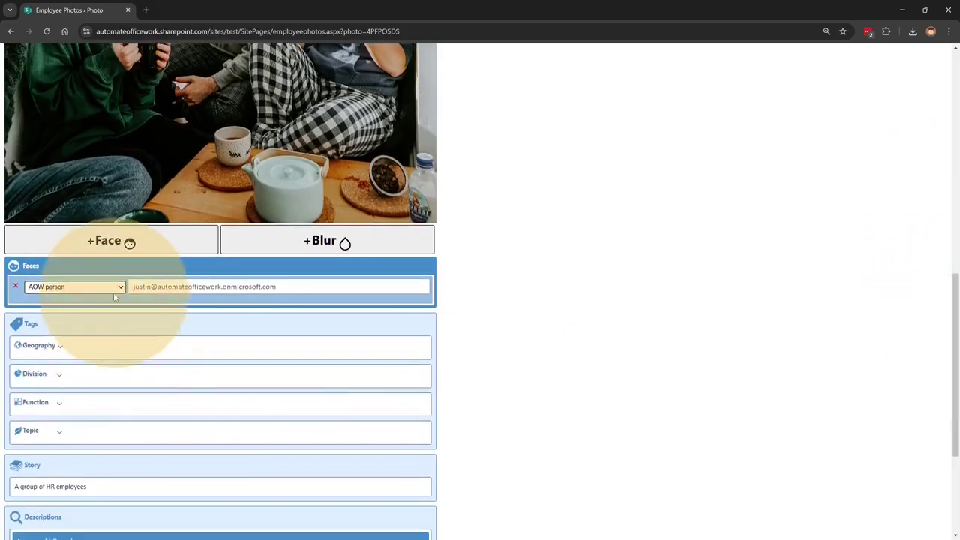
pyautogui.click(120, 287)
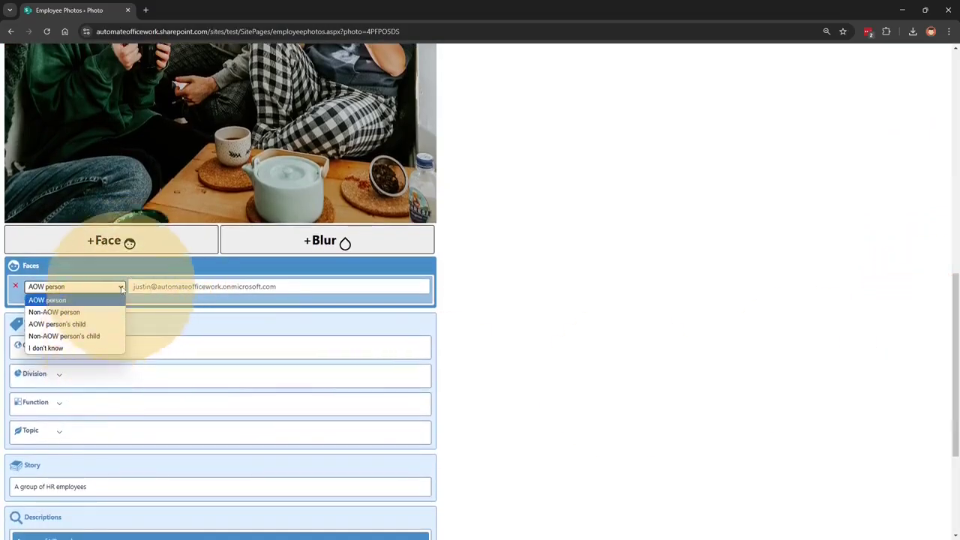
pyautogui.click(183, 285)
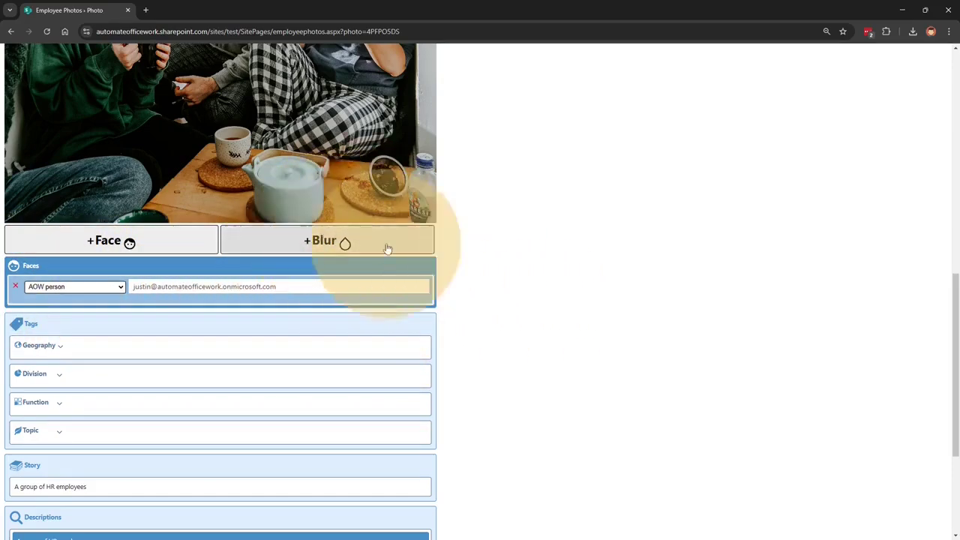
pyautogui.scroll(2, 602, 377)
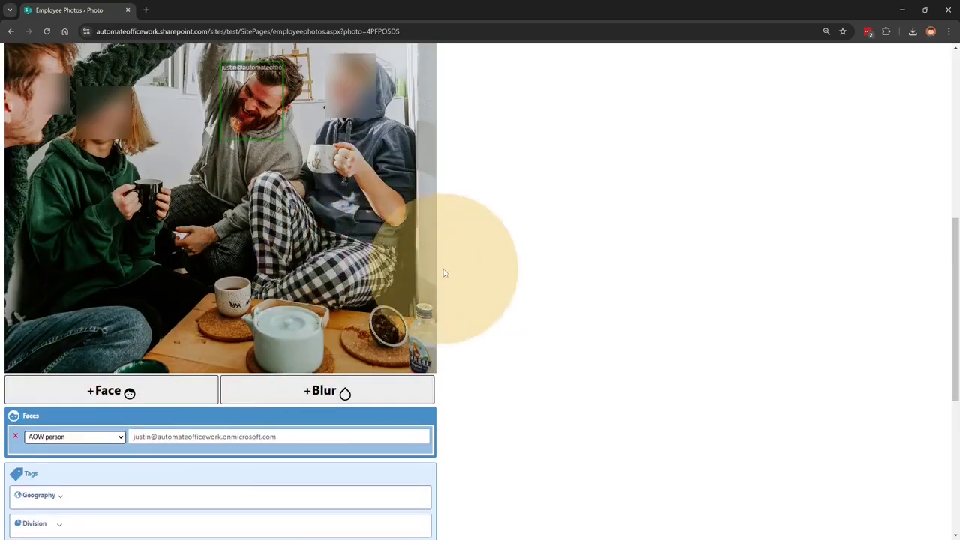
pyautogui.scroll(-5, 621, 350)
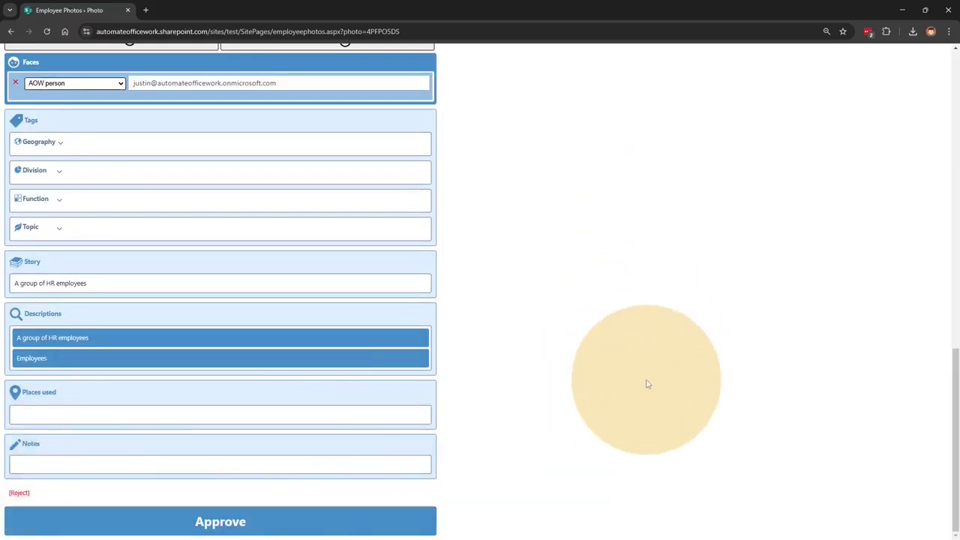
# Tag the photo with the US geography and collapse the Geography options
pyautogui.scroll(1, 648, 384)
pyautogui.scroll(1, 647, 383)
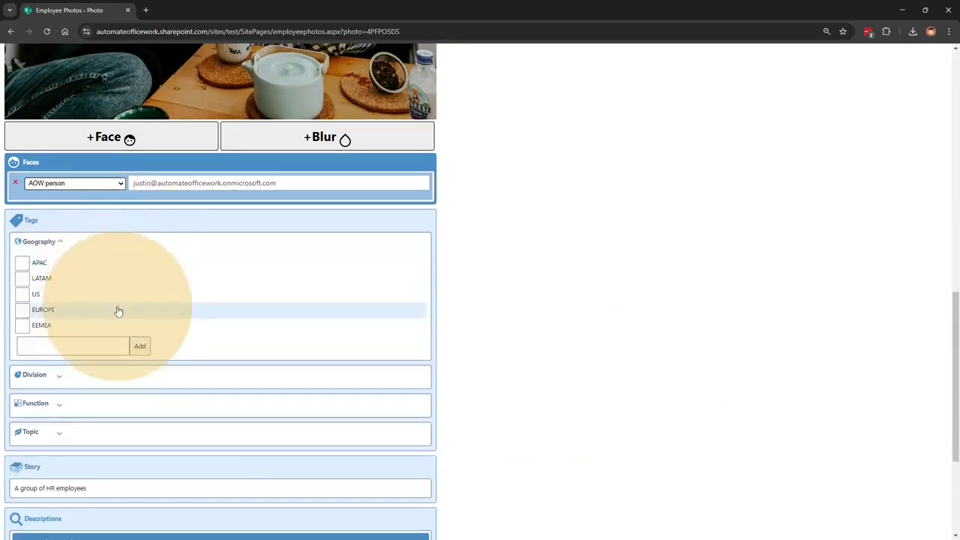
pyautogui.click(49, 298)
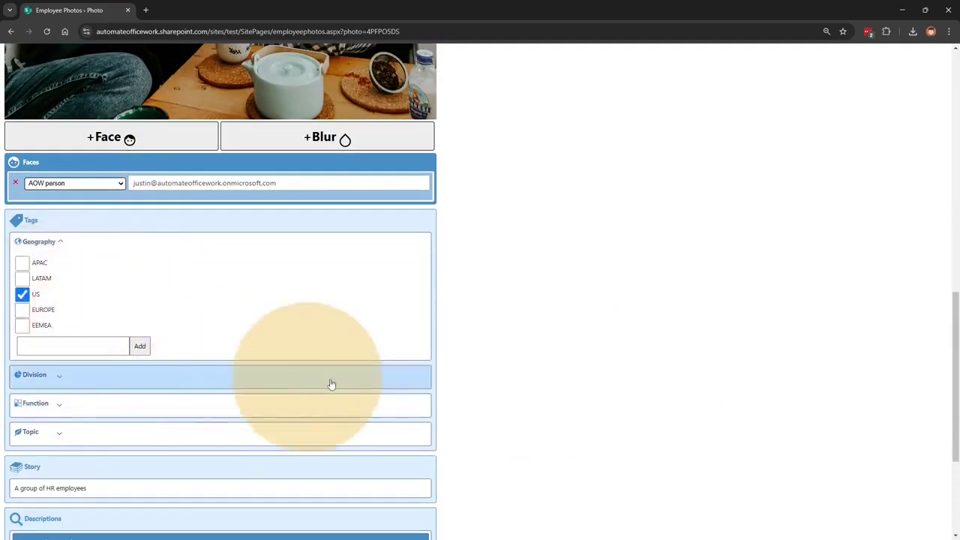
pyautogui.click(128, 241)
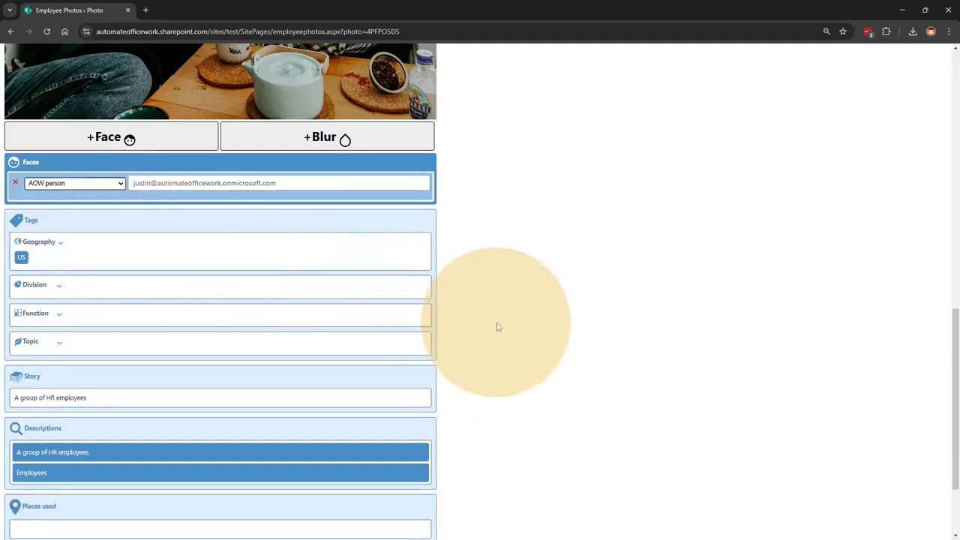
# Open the story for editing to read the guidance on naming tagged people, and cancel without changes
pyautogui.scroll(-2, 495, 325)
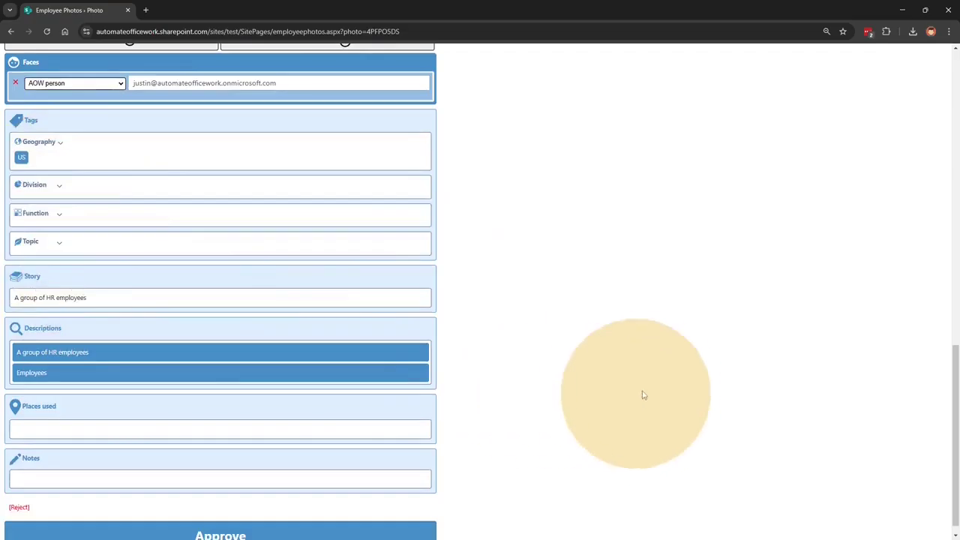
pyautogui.click(97, 297)
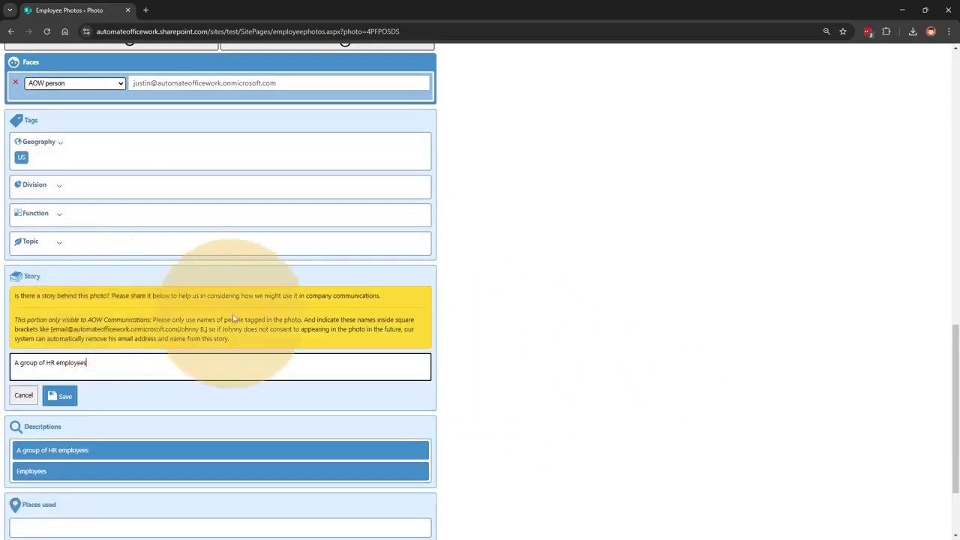
pyautogui.click(25, 396)
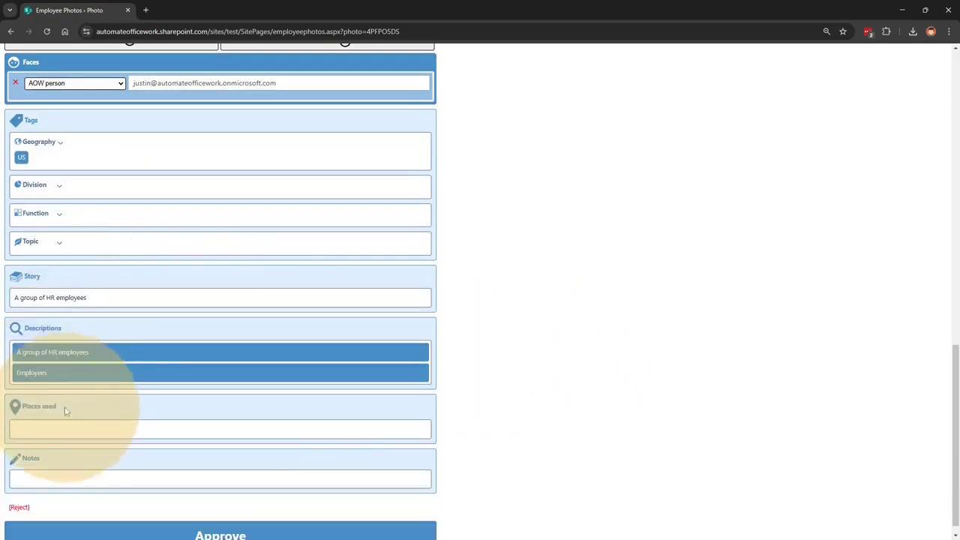
# Look over the tagged face and the blurred faces in the photo
pyautogui.scroll(-1, 768, 386)
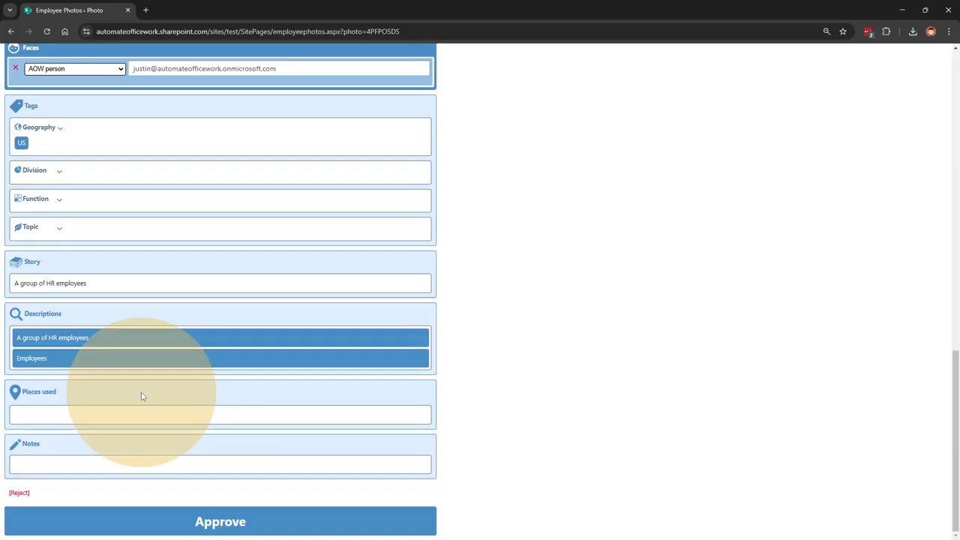
pyautogui.scroll(6, 571, 413)
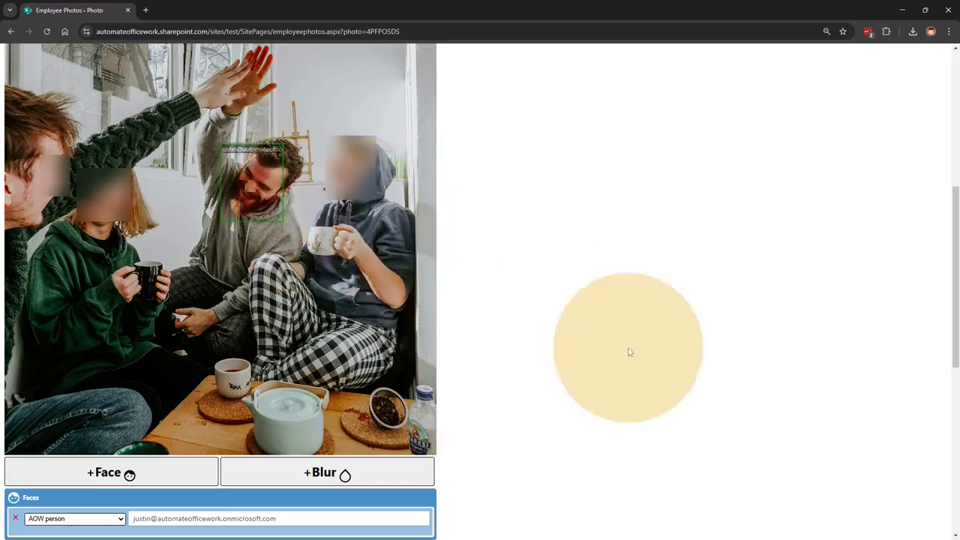
pyautogui.scroll(-1, 671, 322)
pyautogui.scroll(-3, 672, 322)
pyautogui.scroll(5, 671, 322)
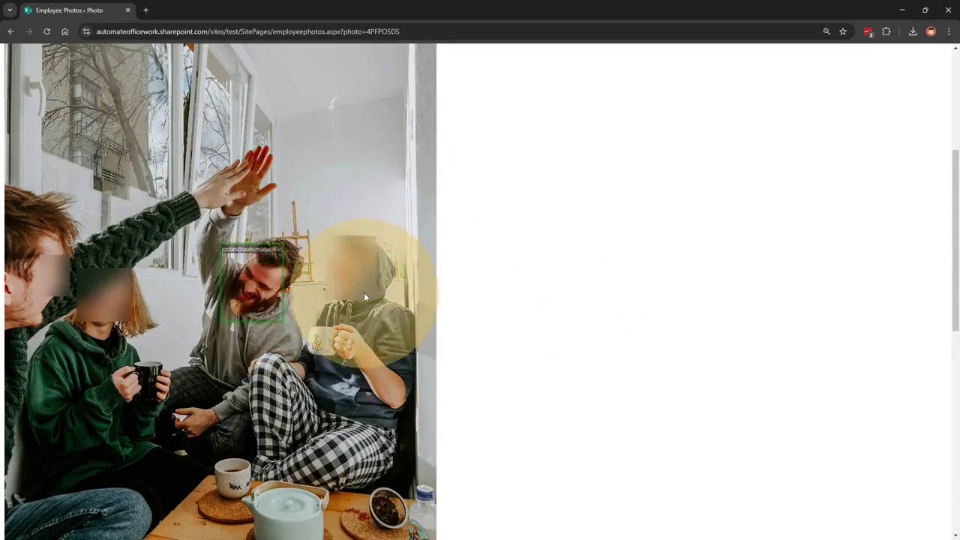
# Open the places used section, review its e-mail, notes and withdrawal notification fields, and close it without adding an entry
pyautogui.scroll(-10, 538, 315)
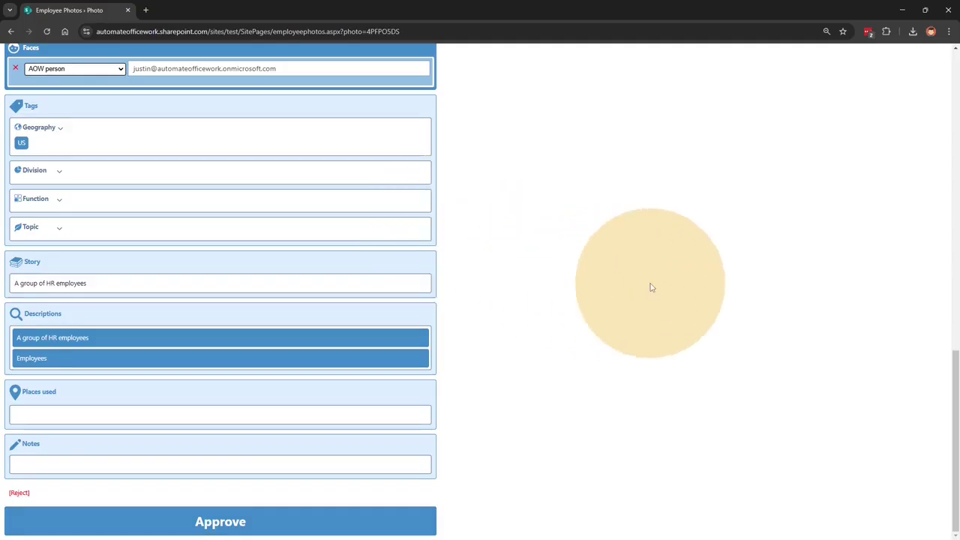
pyautogui.click(61, 416)
pyautogui.scroll(-2, 570, 268)
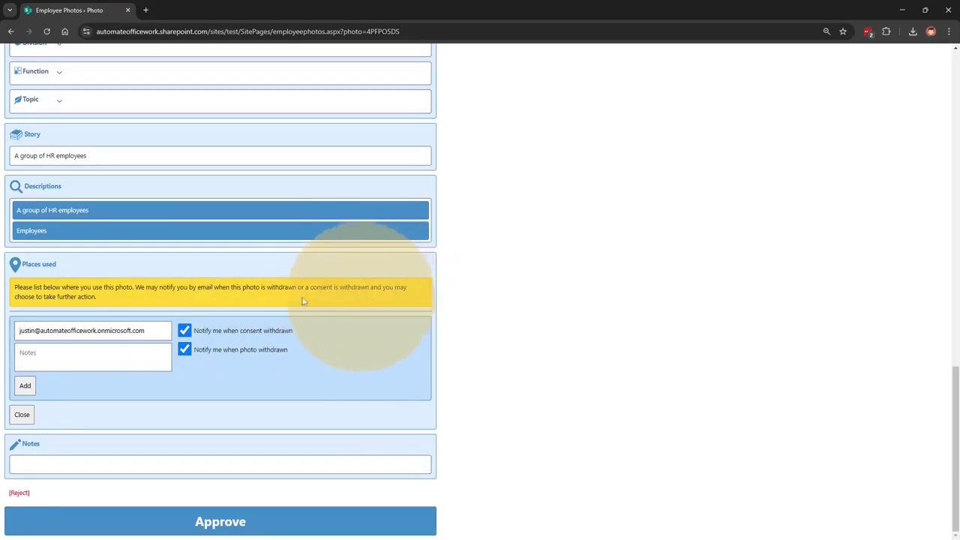
pyautogui.click(108, 330)
pyautogui.moveTo(148, 331); pyautogui.dragTo(24, 327)
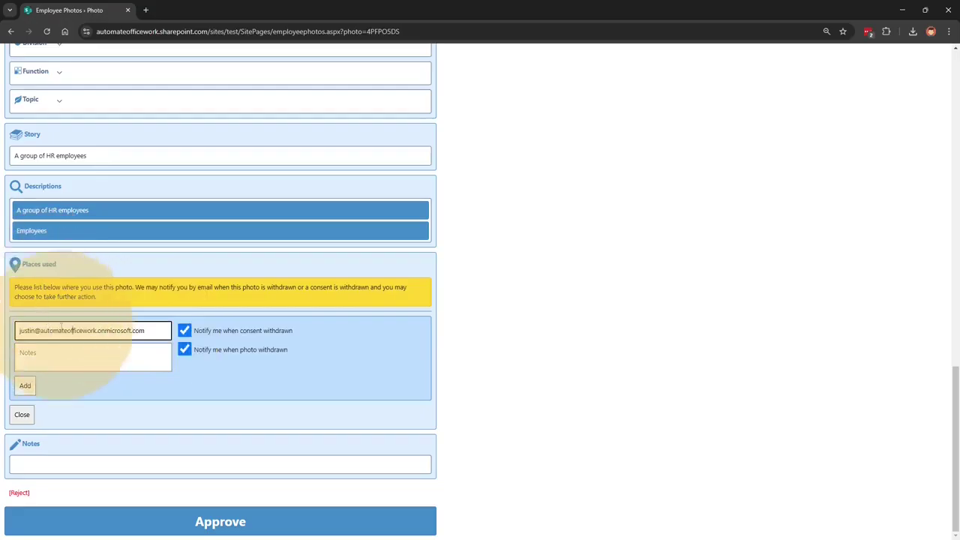
pyautogui.click(37, 352)
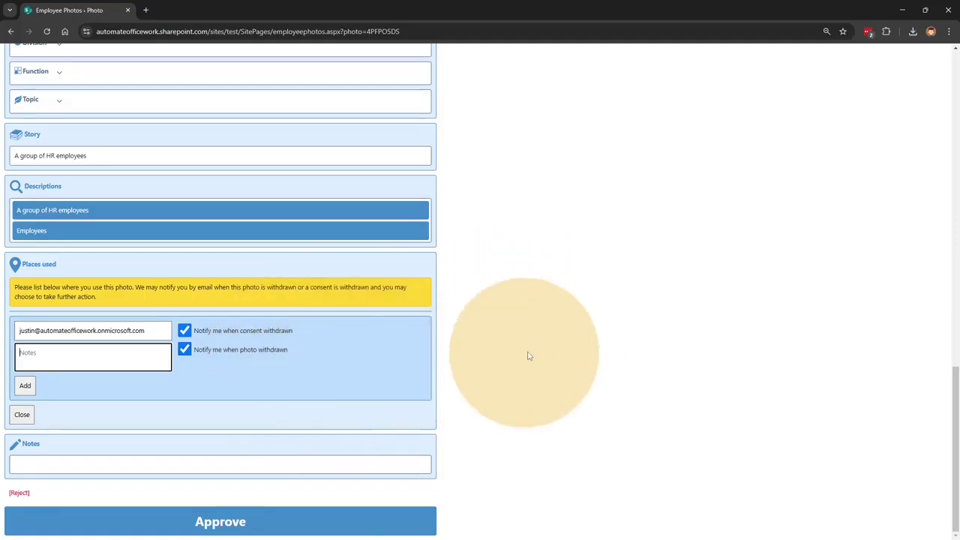
pyautogui.click(23, 415)
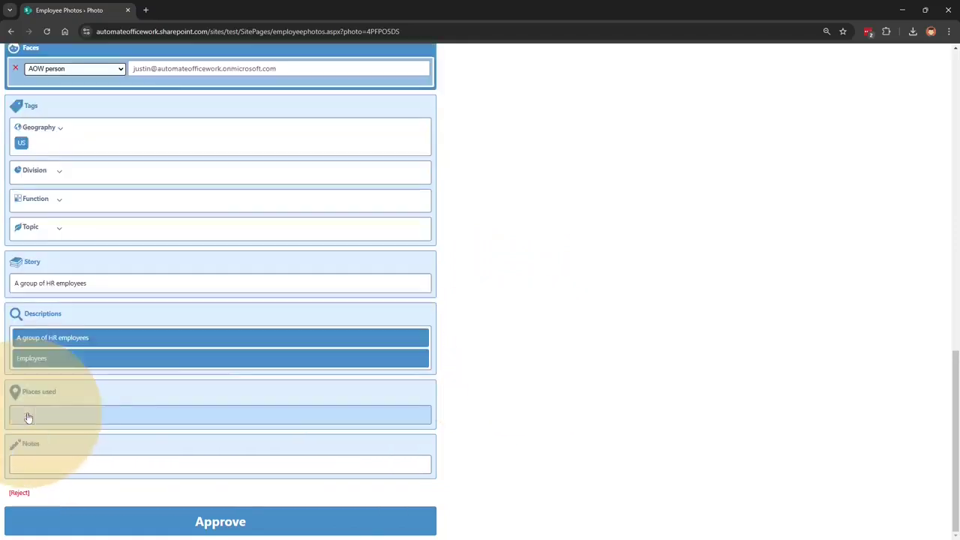
# Open the notes for editing and cancel, and open the rejection form to read its warning and reason field
pyautogui.click(51, 469)
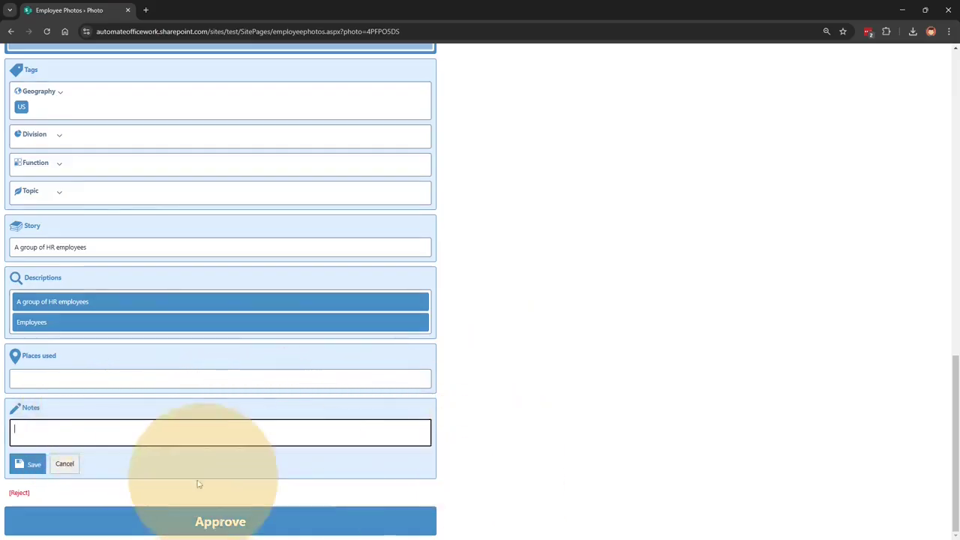
pyautogui.click(65, 464)
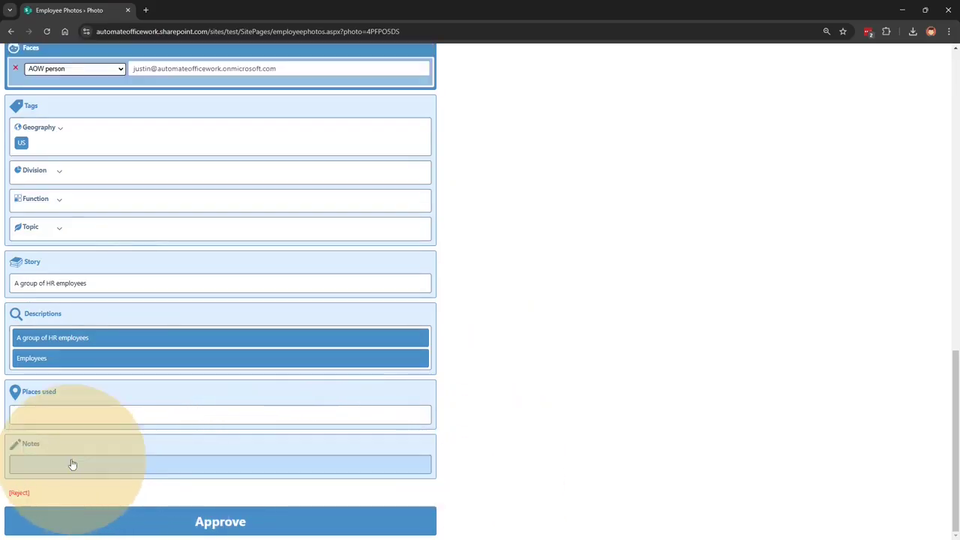
pyautogui.click(22, 493)
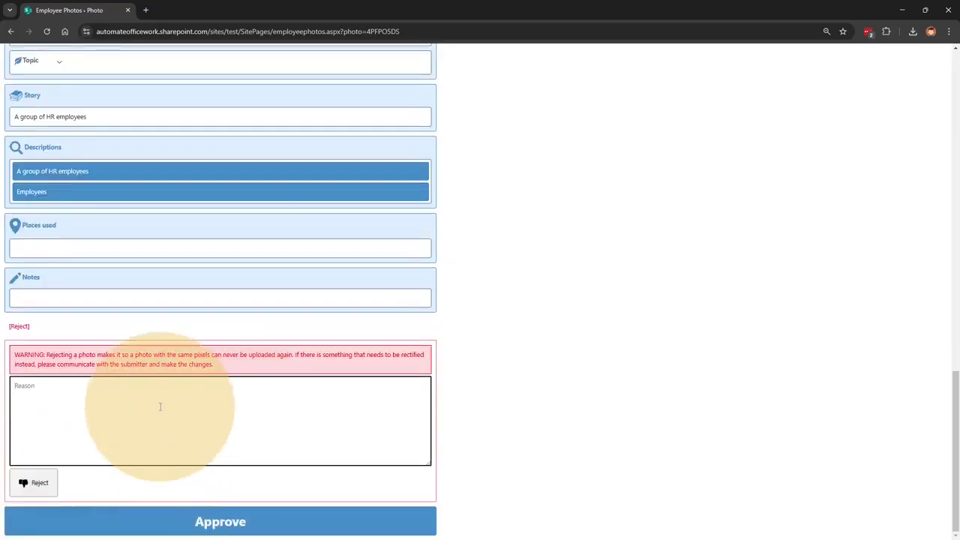
pyautogui.moveTo(71, 354); pyautogui.dragTo(313, 377)
pyautogui.click(285, 422)
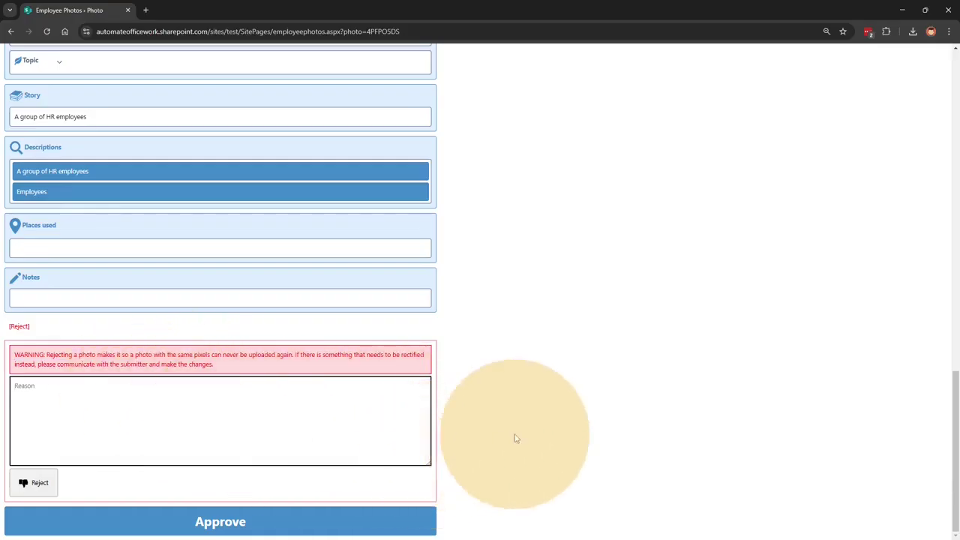
pyautogui.click(514, 439)
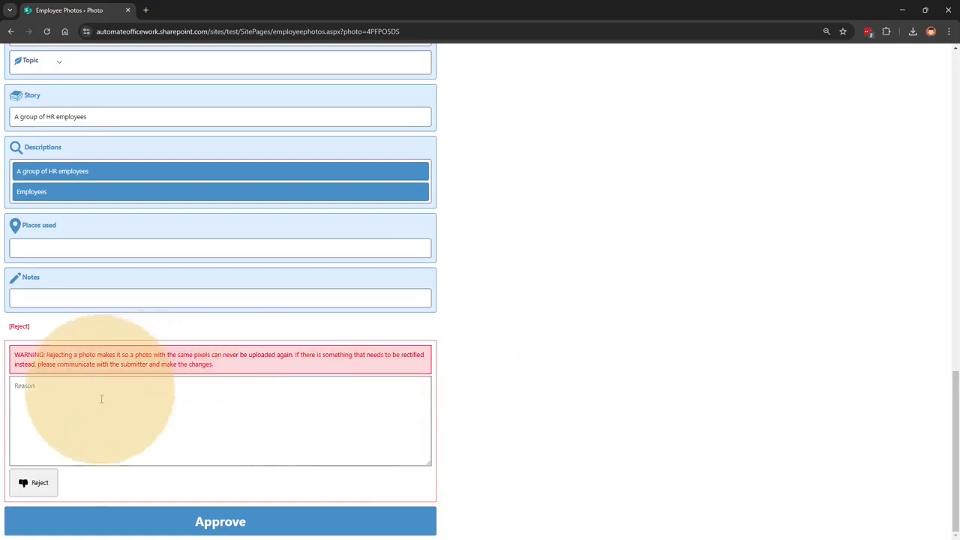
pyautogui.click(338, 414)
pyautogui.click(556, 430)
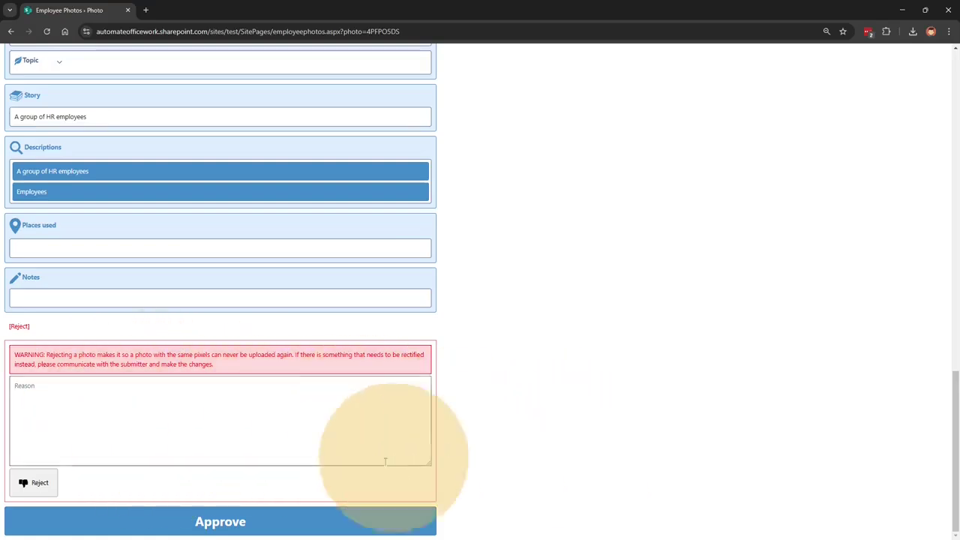
# Approve the photo, acknowledge the submission message, and reload the photo page to check its status
pyautogui.click(240, 525)
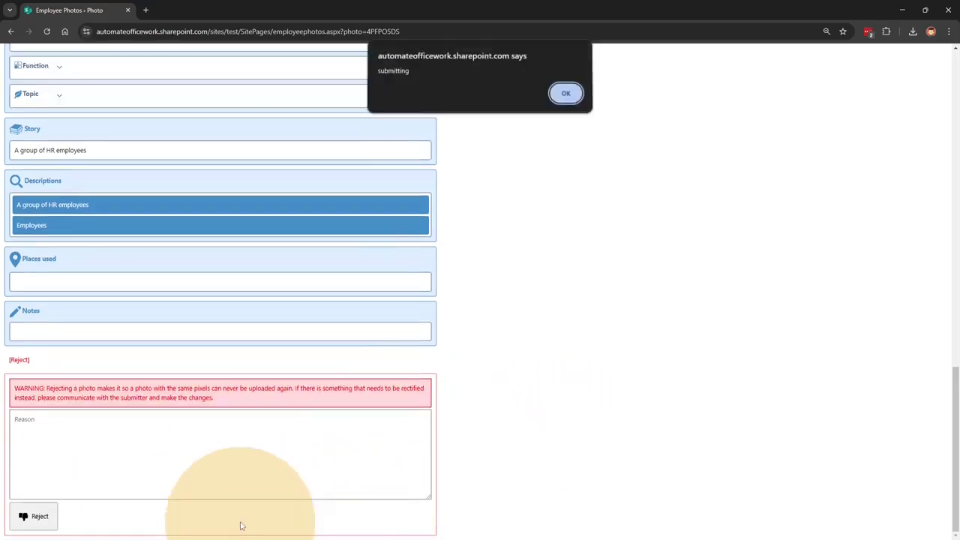
pyautogui.click(566, 95)
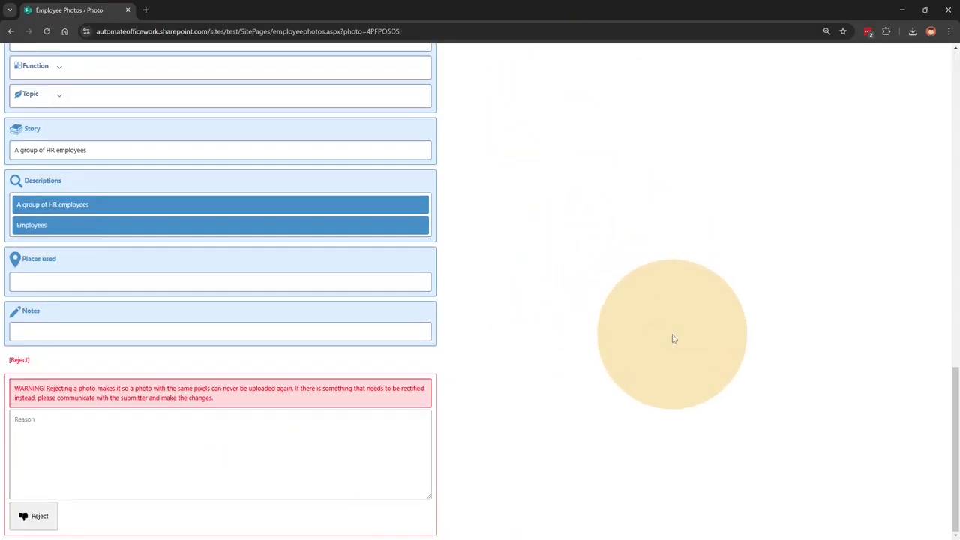
pyautogui.scroll(6, 673, 338)
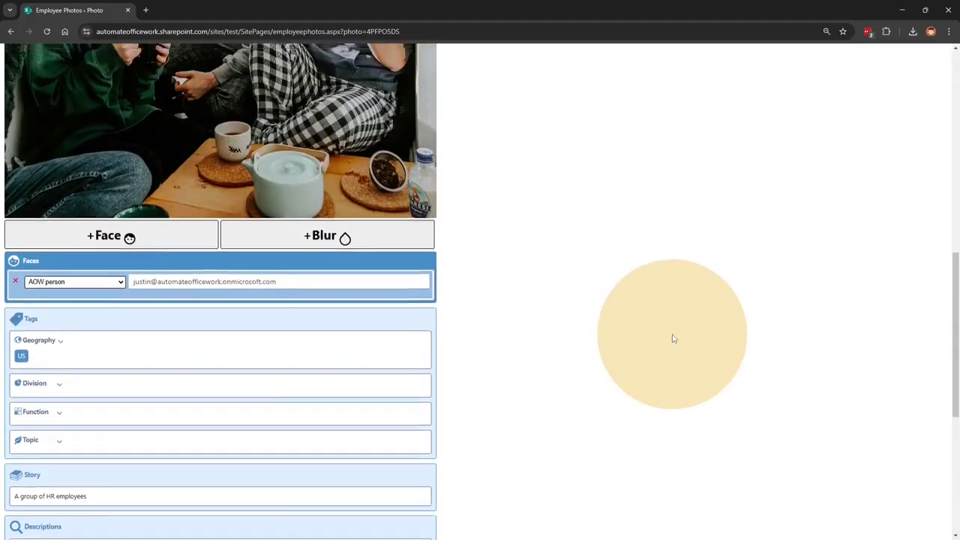
pyautogui.press('F5')
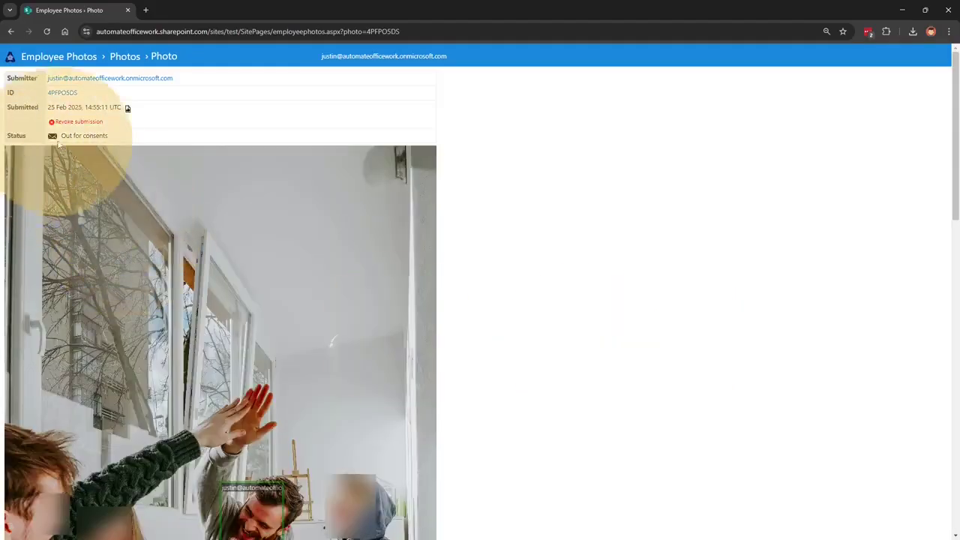
pyautogui.moveTo(69, 136); pyautogui.dragTo(128, 136)
pyautogui.click(653, 262)
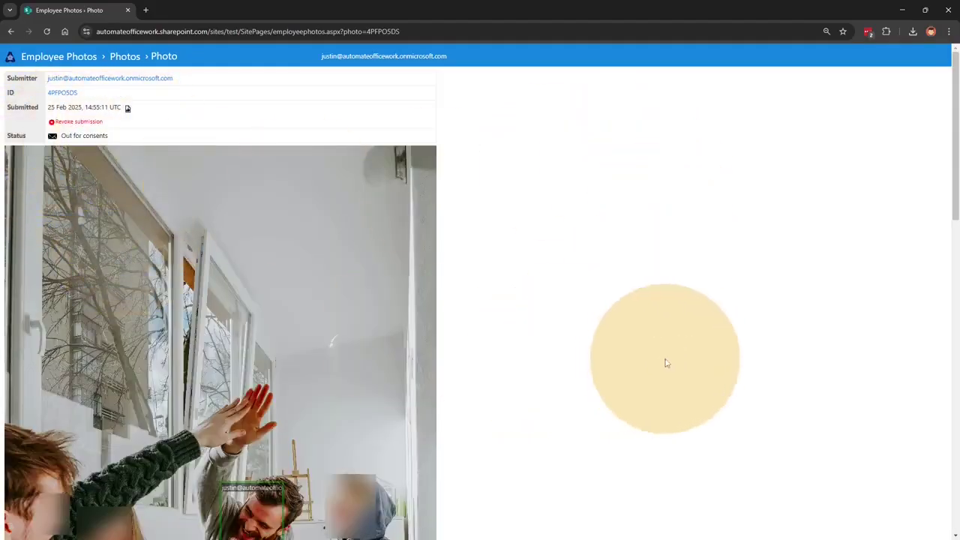
# Look over the tagged and blurred faces in the approved photo and inspect the page's URL
pyautogui.scroll(-3, 630, 420)
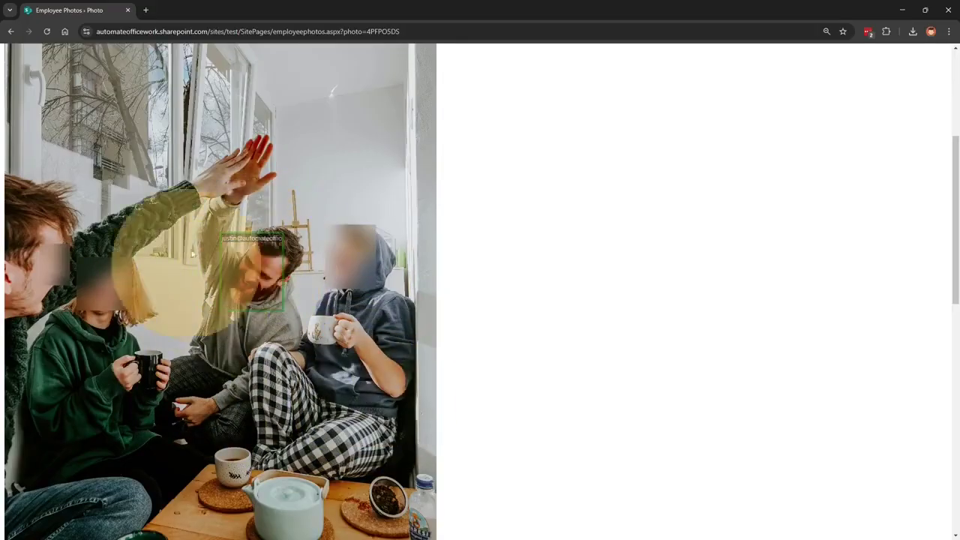
pyautogui.scroll(1, 548, 405)
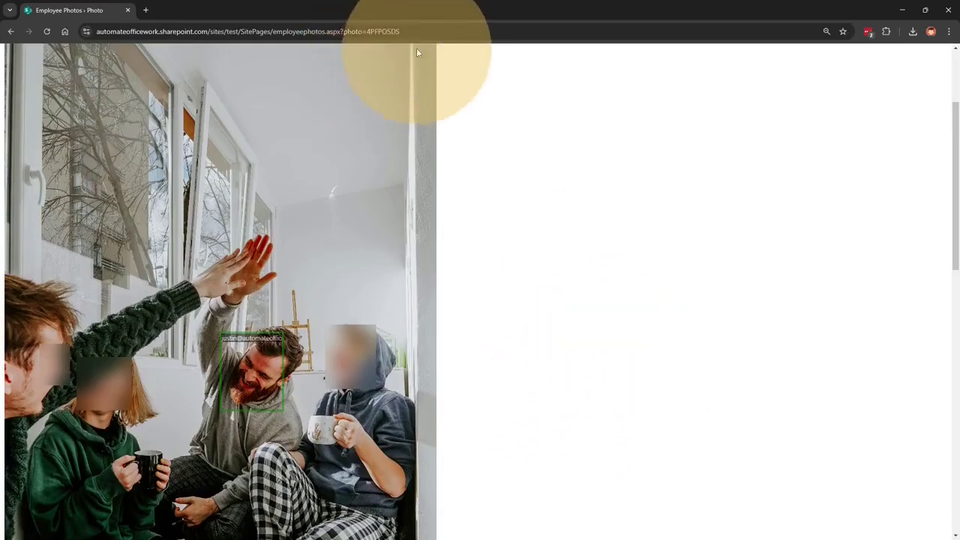
pyautogui.click(412, 34)
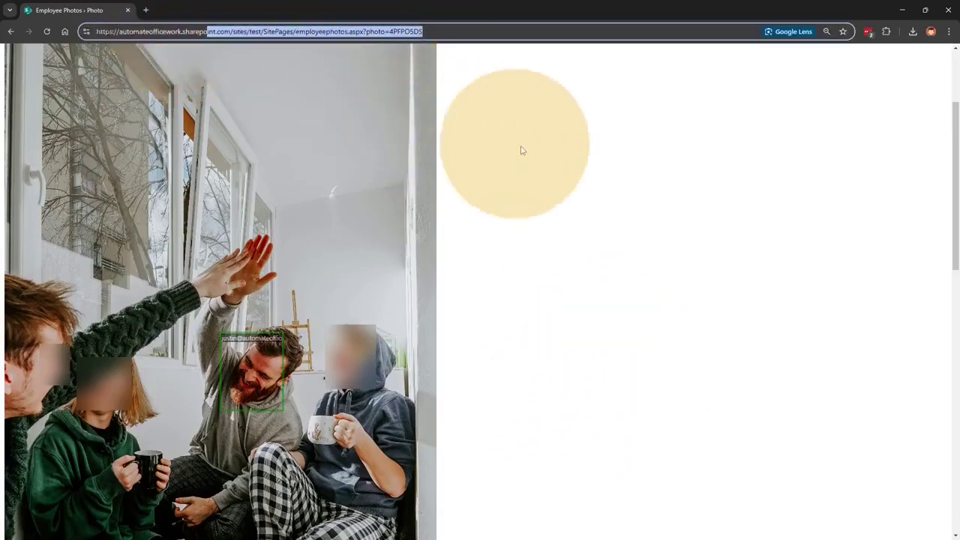
pyautogui.click(551, 221)
# Read the consent statement for the tagged face and allow use in print publications and videos
pyautogui.scroll(-2, 631, 265)
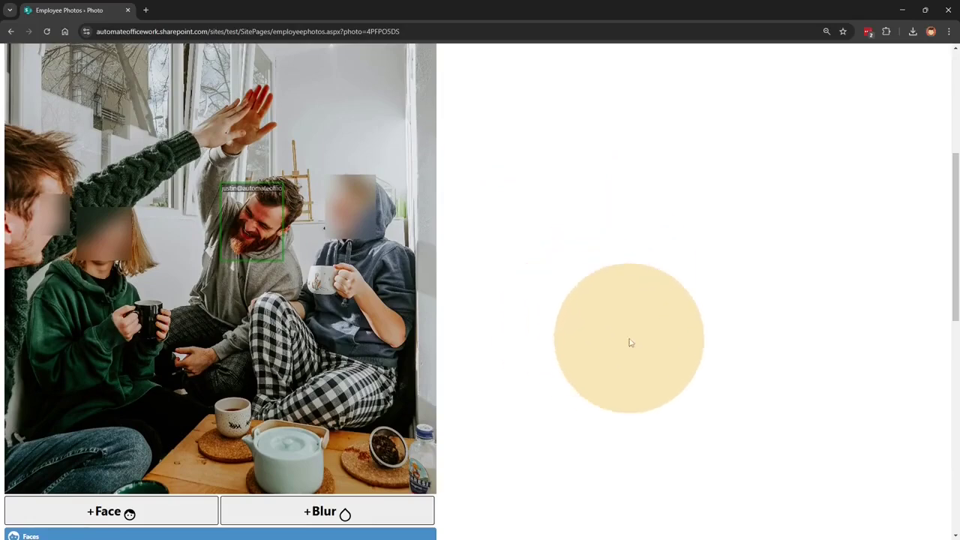
pyautogui.scroll(-2, 629, 340)
pyautogui.scroll(-3, 630, 343)
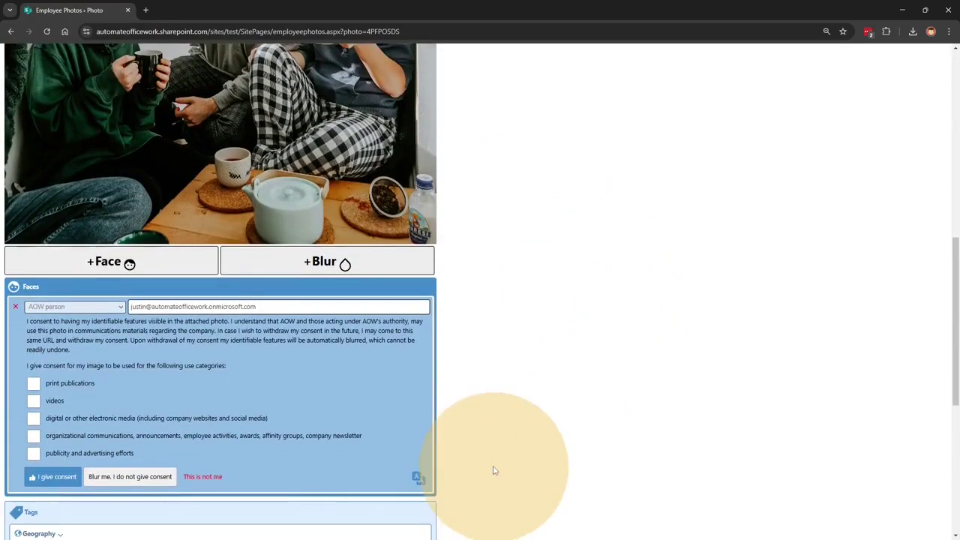
pyautogui.scroll(-2, 493, 471)
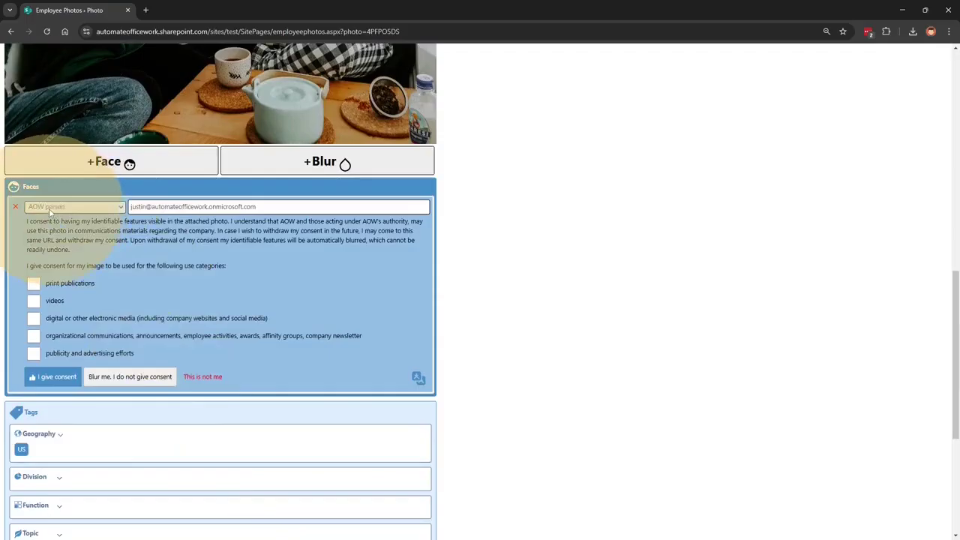
pyautogui.moveTo(159, 207); pyautogui.dragTo(255, 210)
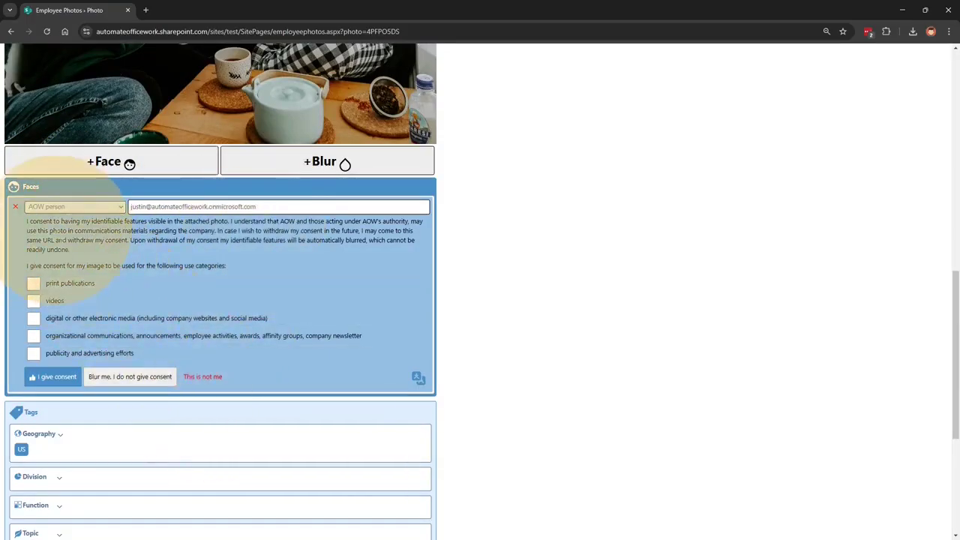
pyautogui.moveTo(30, 221); pyautogui.dragTo(212, 249)
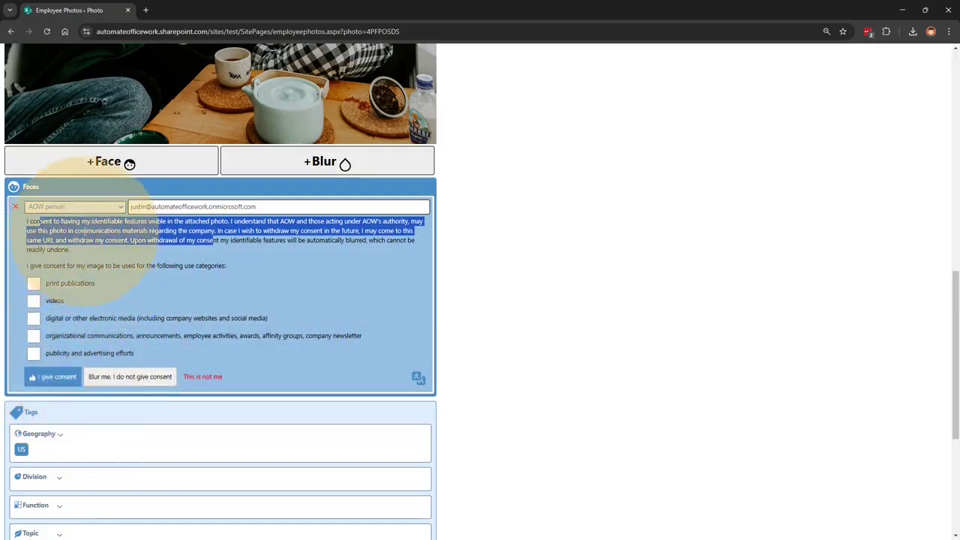
pyautogui.click(34, 283)
pyautogui.click(34, 300)
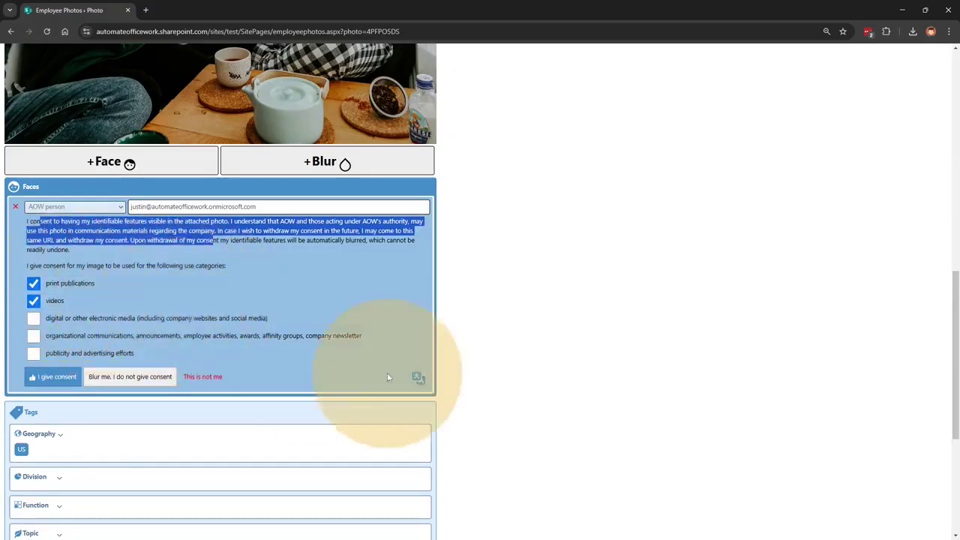
# Compare the tagged face in the photo with the consent, blur and misidentification options in its face entry
pyautogui.scroll(-1, 182, 386)
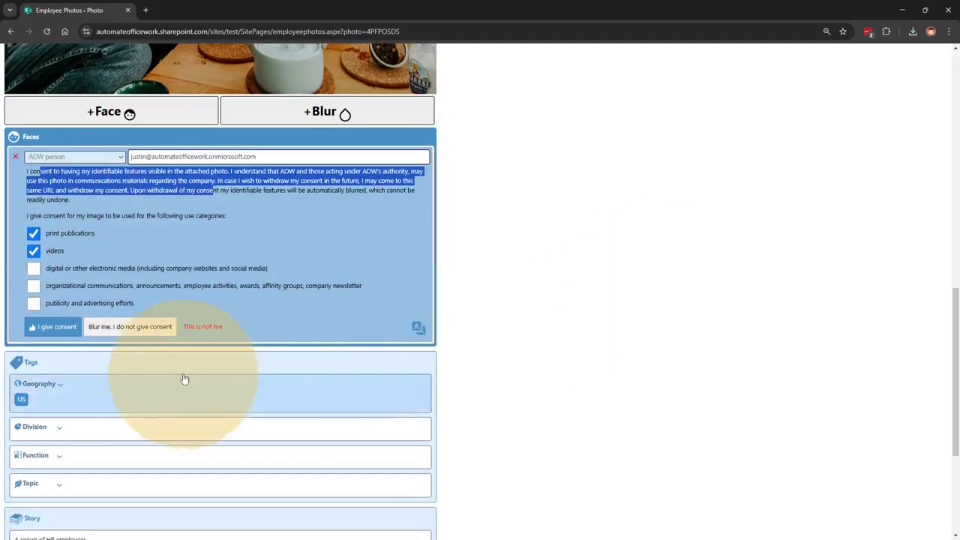
pyautogui.scroll(1, 367, 442)
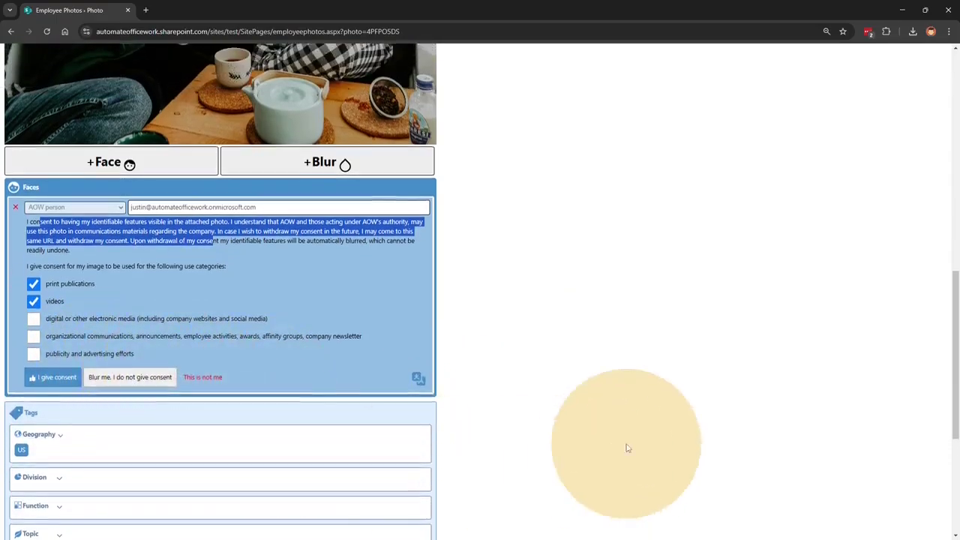
pyautogui.scroll(4, 628, 448)
pyautogui.scroll(2, 628, 448)
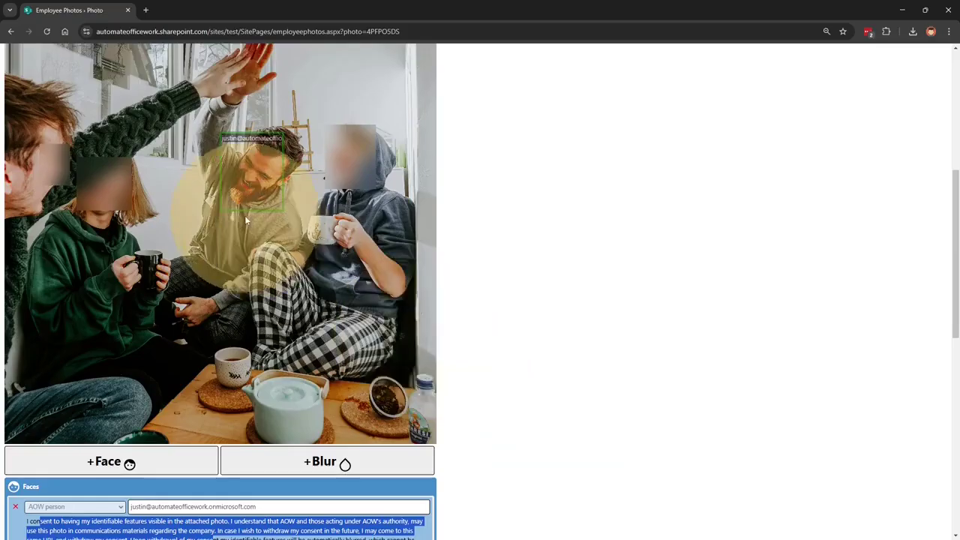
pyautogui.scroll(-4, 613, 432)
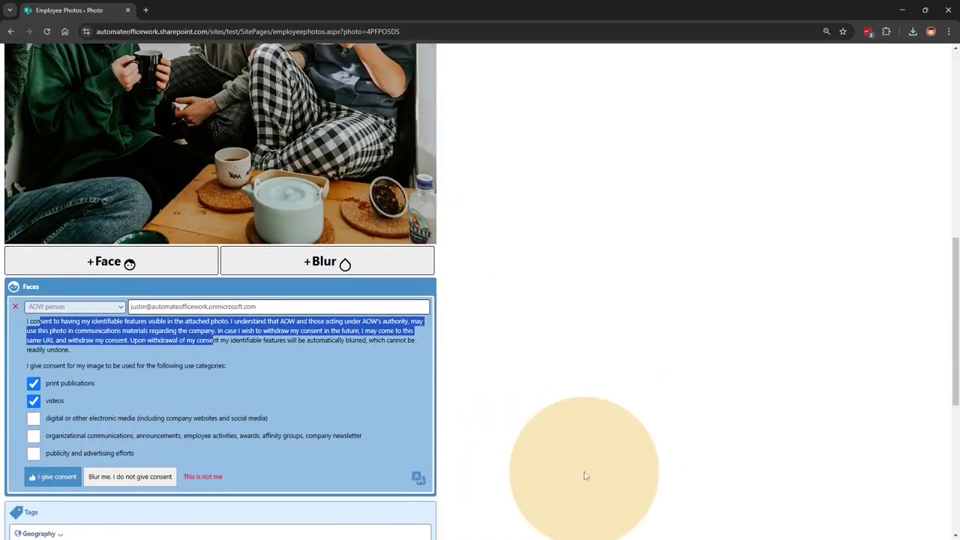
pyautogui.scroll(2, 585, 469)
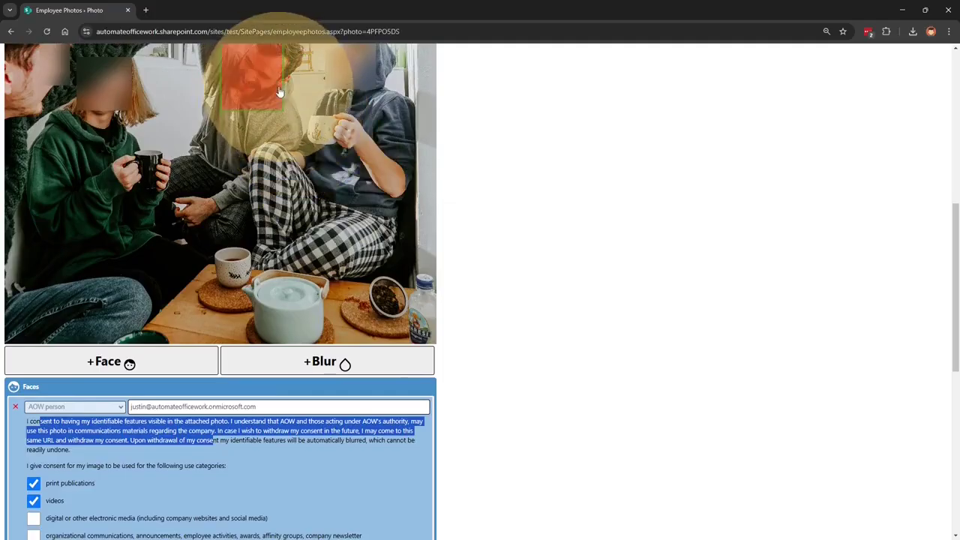
pyautogui.scroll(-3, 565, 468)
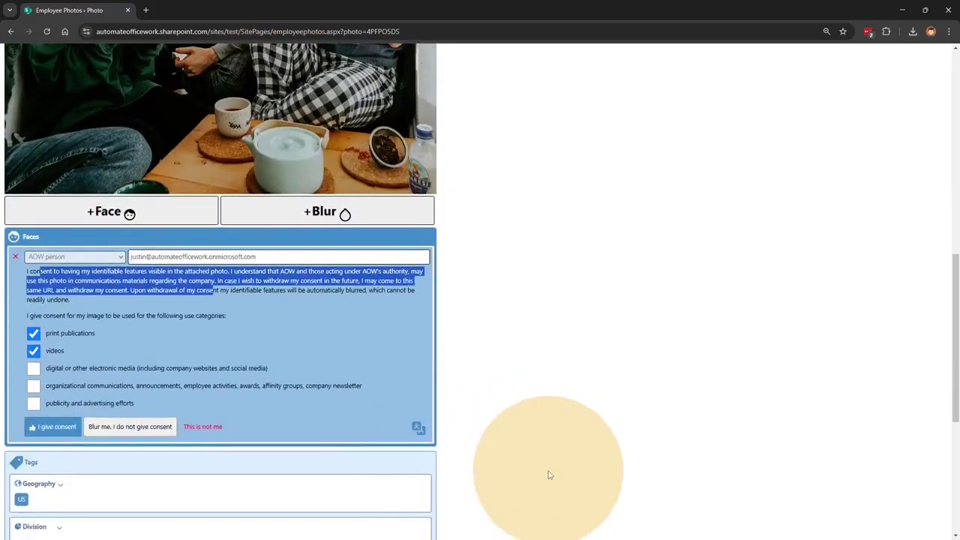
pyautogui.scroll(1, 549, 474)
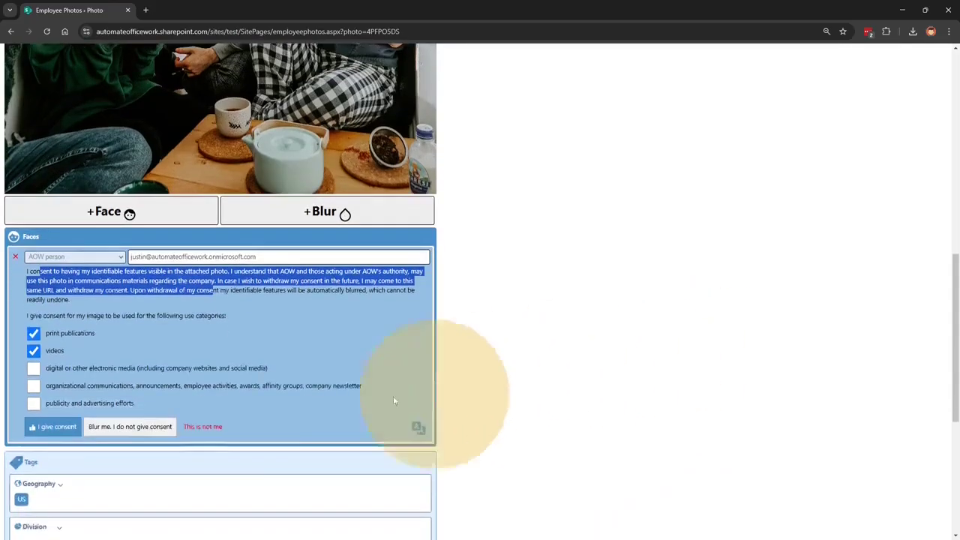
pyautogui.scroll(-1, 393, 396)
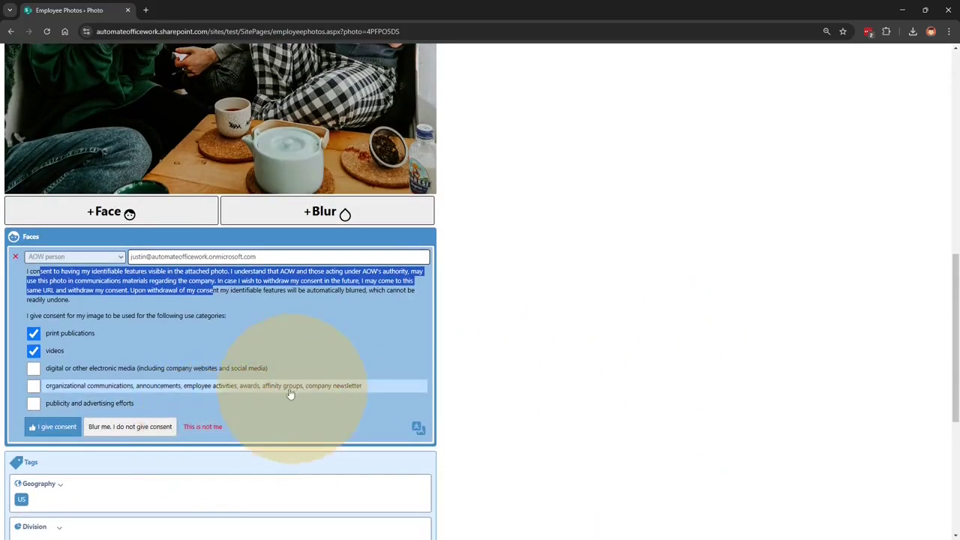
# Open the "This is not me" form and inspect its optional feedback field for correctly identifying the person
pyautogui.click(198, 437)
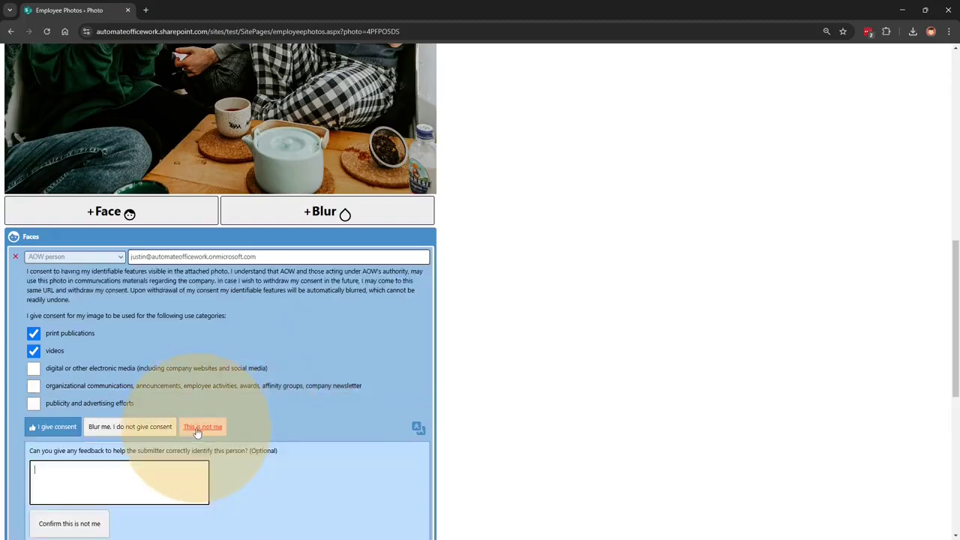
pyautogui.scroll(-3, 190, 387)
pyautogui.click(85, 323)
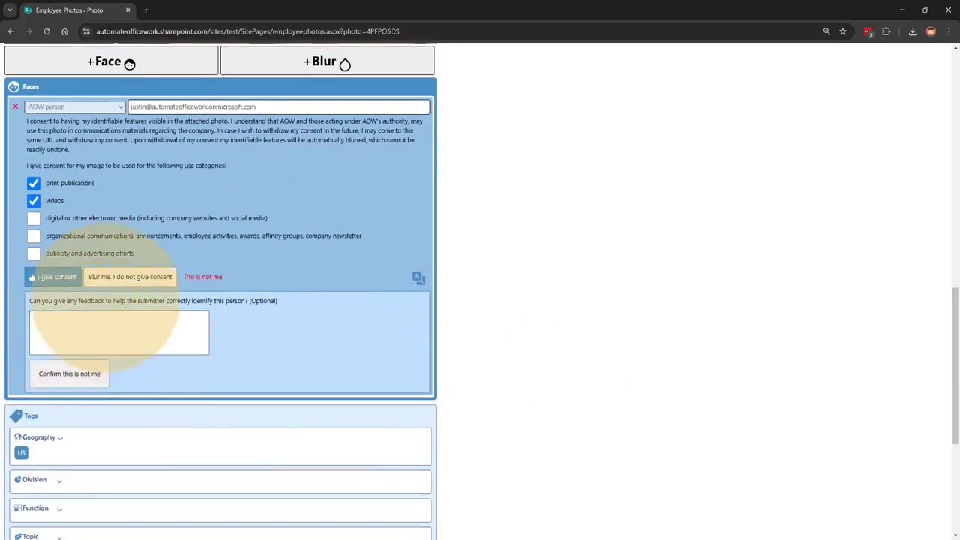
# Give consent for the tagged face's image to be used in print publications and videos
pyautogui.moveTo(105, 301); pyautogui.dragTo(241, 301)
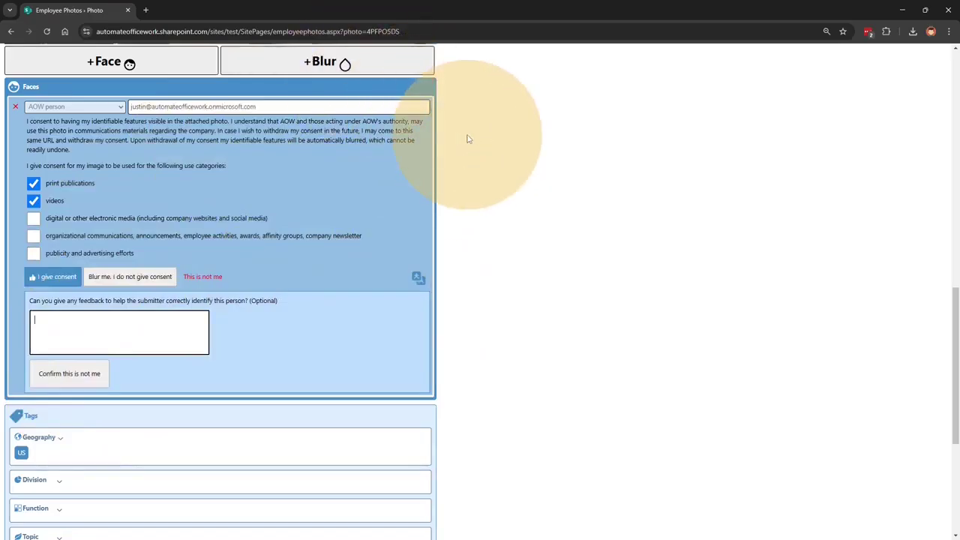
pyautogui.scroll(-1, 653, 341)
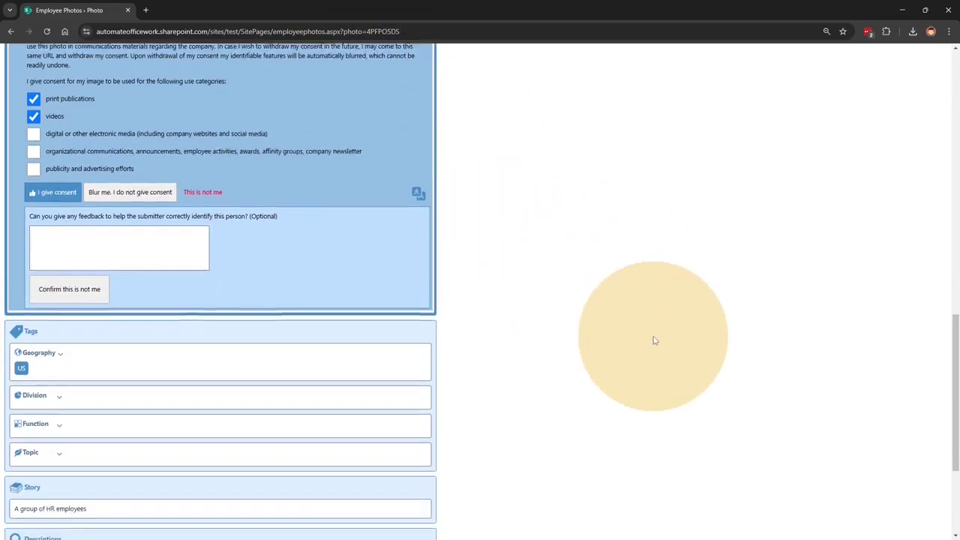
pyautogui.scroll(-3, 653, 341)
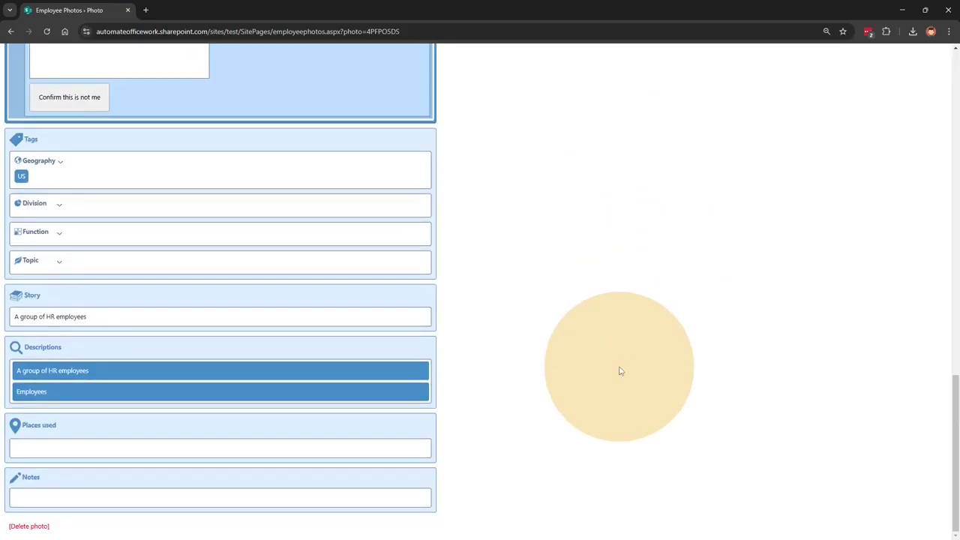
pyautogui.scroll(5, 620, 371)
pyautogui.scroll(-5, 620, 371)
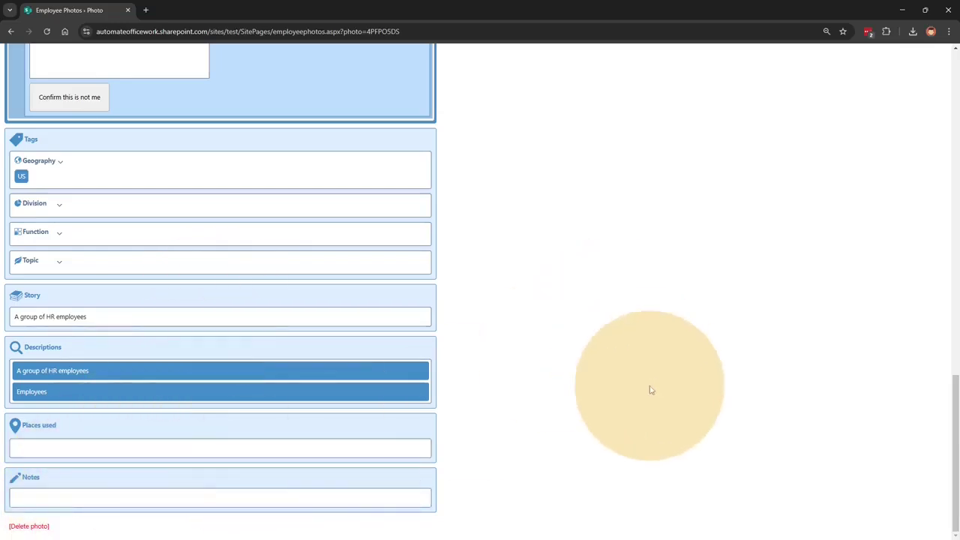
pyautogui.scroll(15, 690, 373)
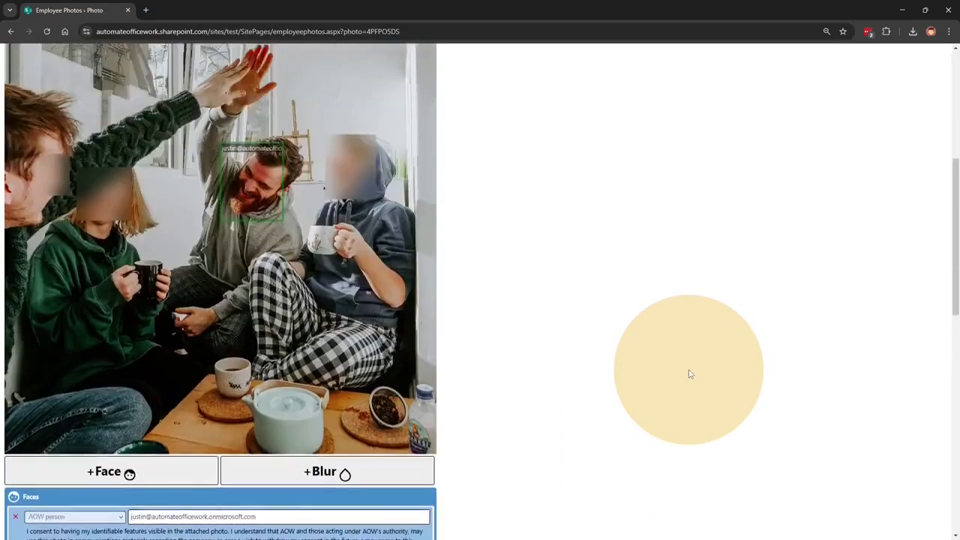
pyautogui.scroll(2, 690, 373)
pyautogui.scroll(-10, 690, 373)
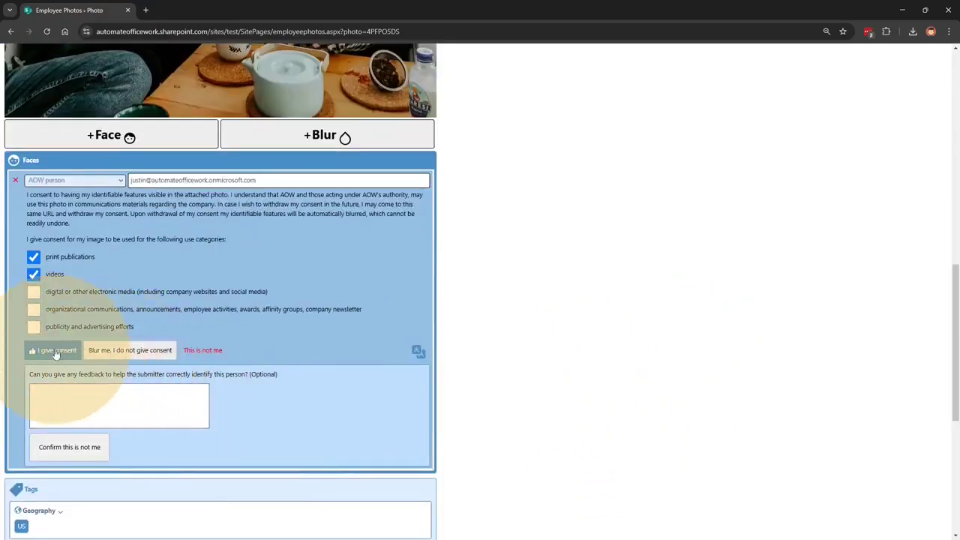
pyautogui.click(55, 352)
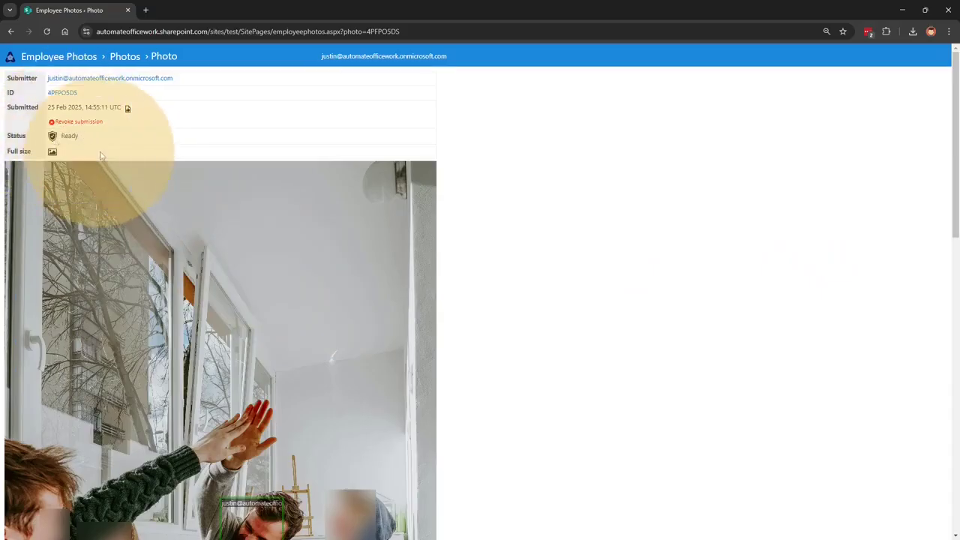
# Check the photo's status and inspect the tagged face's consent entry and its option to withdraw consent
pyautogui.scroll(-3, 700, 333)
pyautogui.scroll(-1, 702, 338)
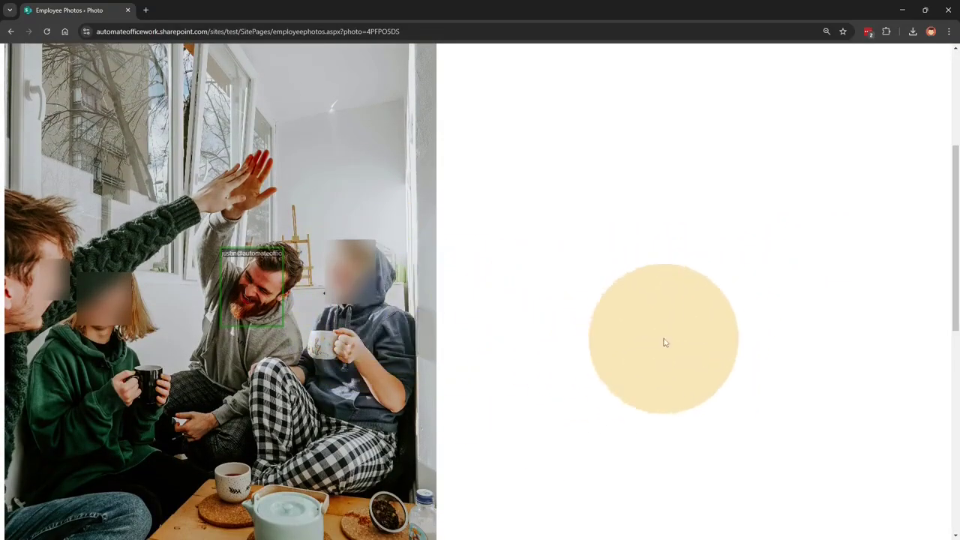
pyautogui.scroll(-3, 662, 341)
pyautogui.scroll(-3, 722, 347)
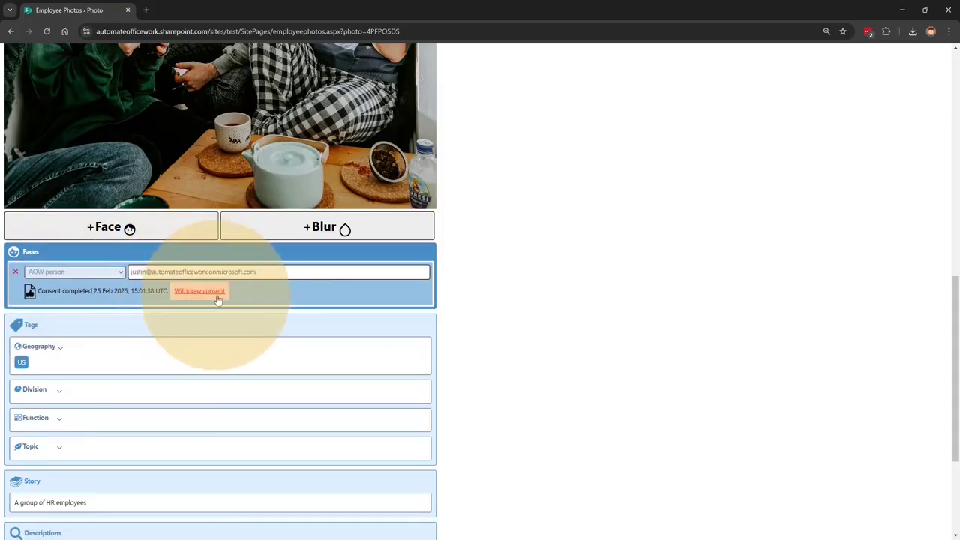
pyautogui.scroll(2, 469, 286)
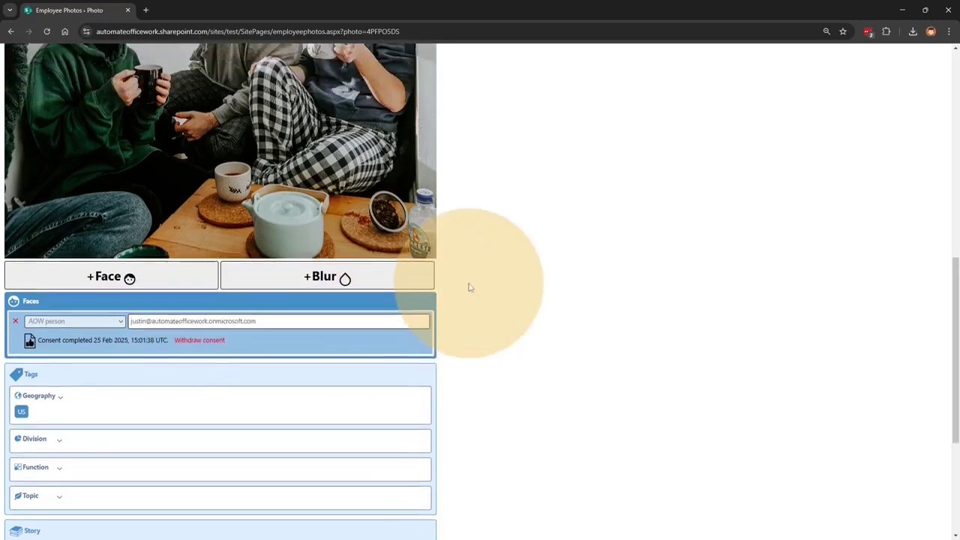
pyautogui.scroll(1, 471, 287)
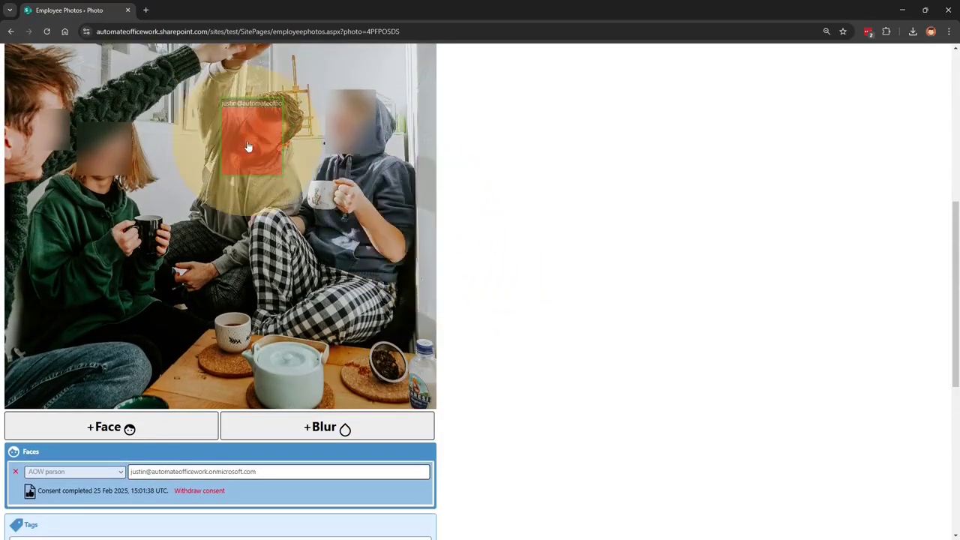
pyautogui.scroll(-2, 592, 401)
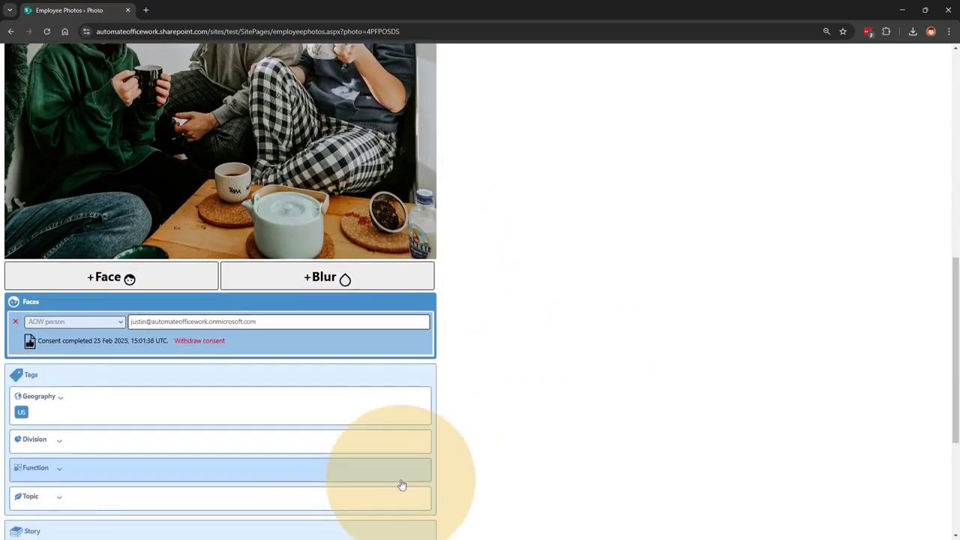
# Open the tagged face's consent record, read its statement, use categories and attached photo, and close it
pyautogui.click(30, 343)
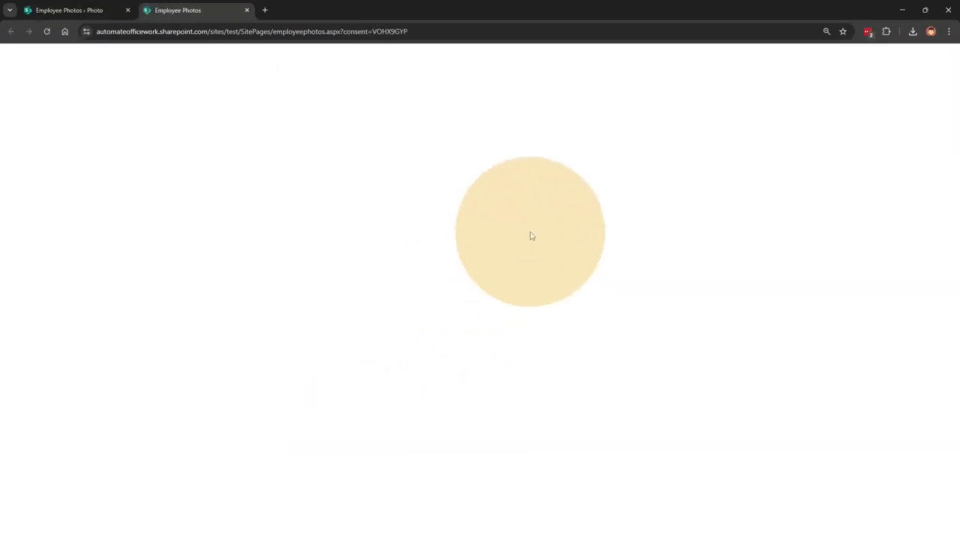
pyautogui.scroll(-1, 388, 349)
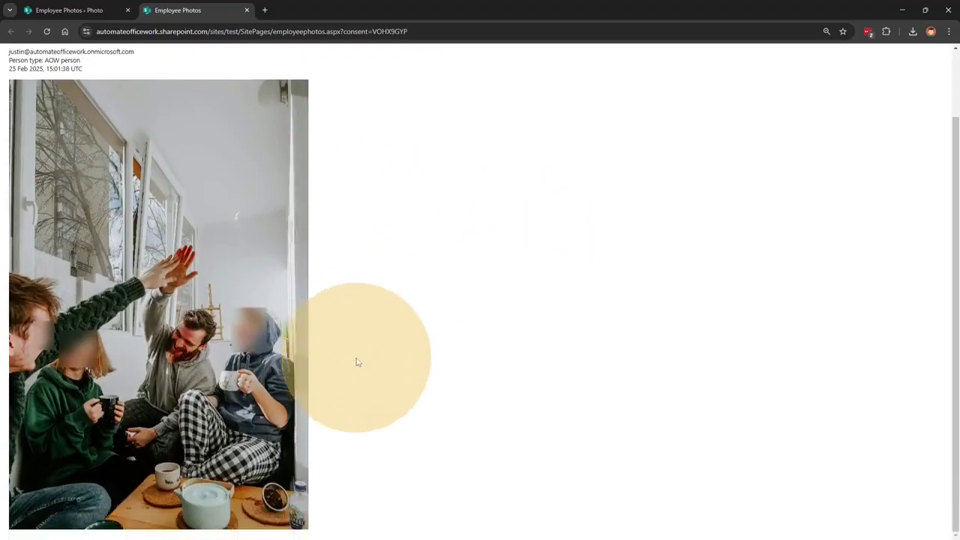
pyautogui.scroll(1, 356, 362)
pyautogui.moveTo(47, 75); pyautogui.dragTo(152, 133)
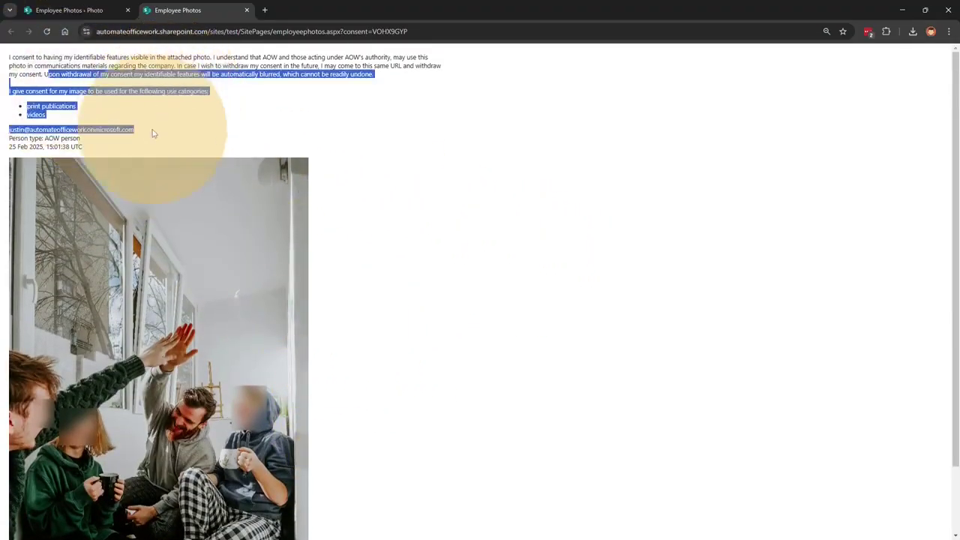
pyautogui.moveTo(94, 113); pyautogui.dragTo(30, 106)
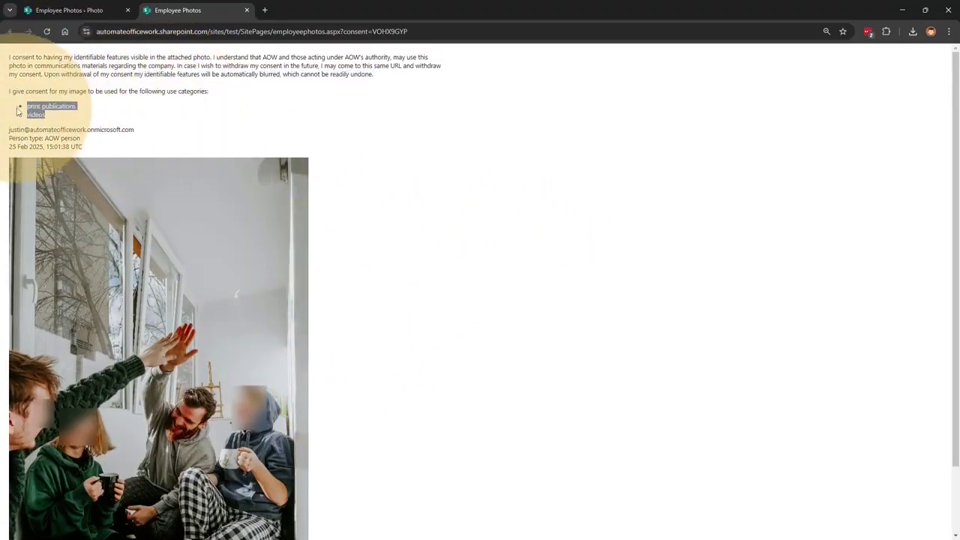
pyautogui.click(243, 133)
pyautogui.click(246, 10)
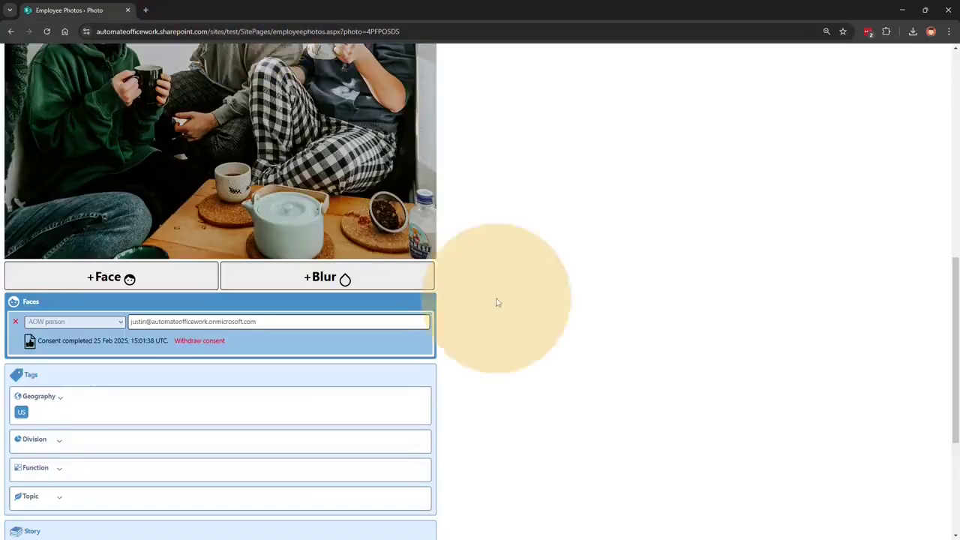
# Narrow the green box so it fits more closely around the tagged person's face in the photo
pyautogui.scroll(-3, 476, 360)
pyautogui.scroll(5, 592, 373)
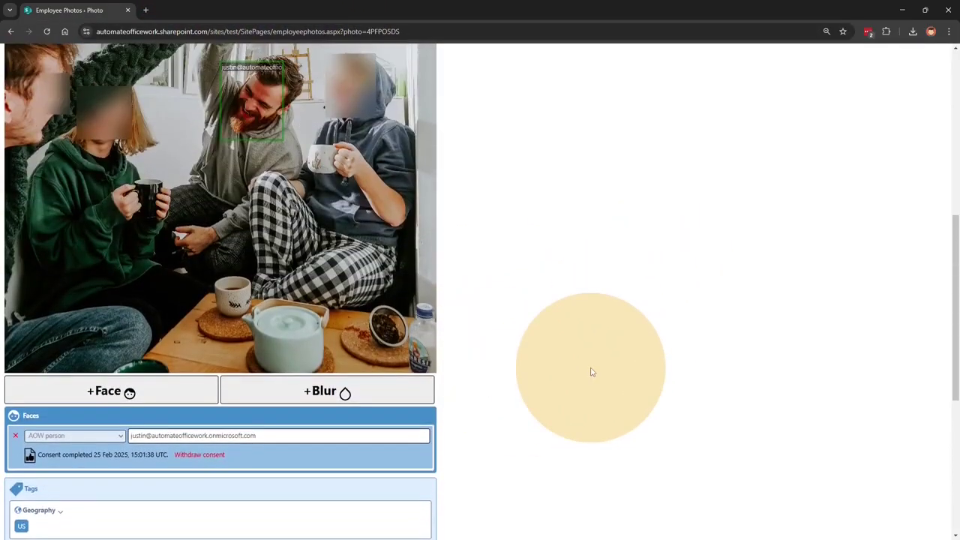
pyautogui.scroll(2, 592, 371)
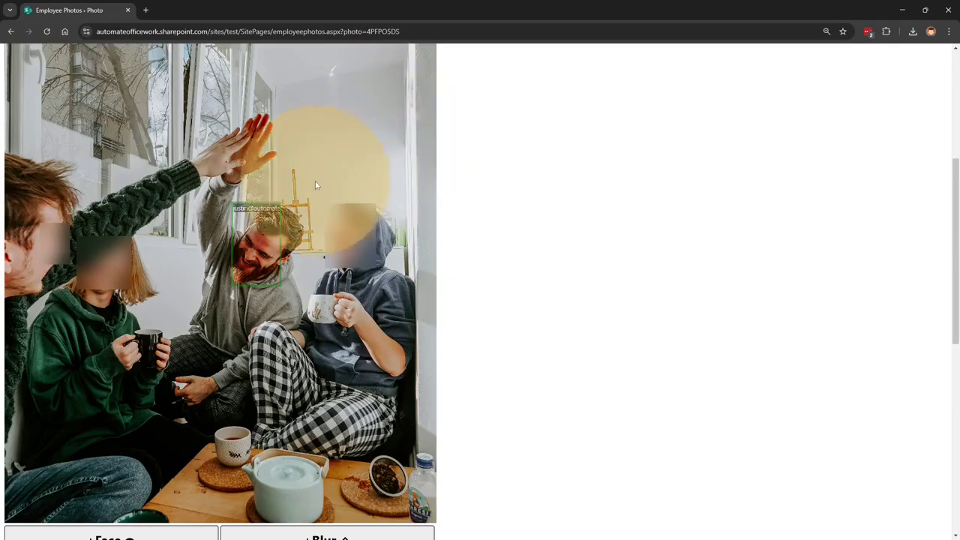
pyautogui.scroll(-2, 623, 337)
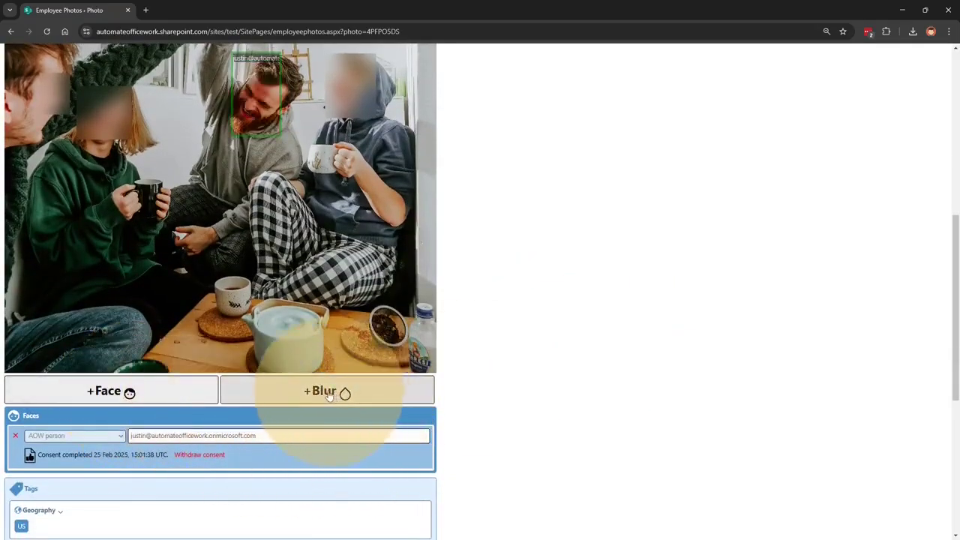
# Open the Places used form and examine its instructions, notes field and notification options for withdrawn consents and photos
pyautogui.scroll(-1, 730, 461)
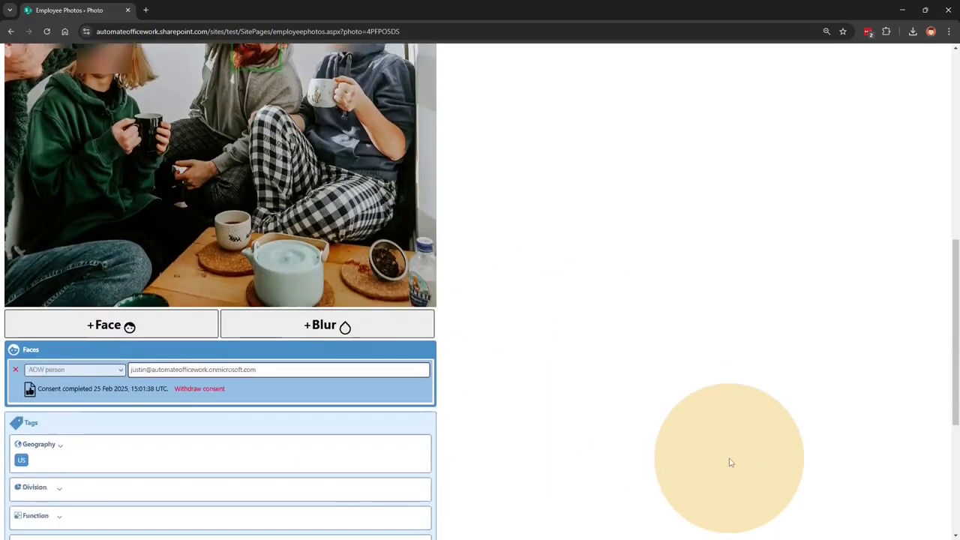
pyautogui.scroll(-2, 731, 463)
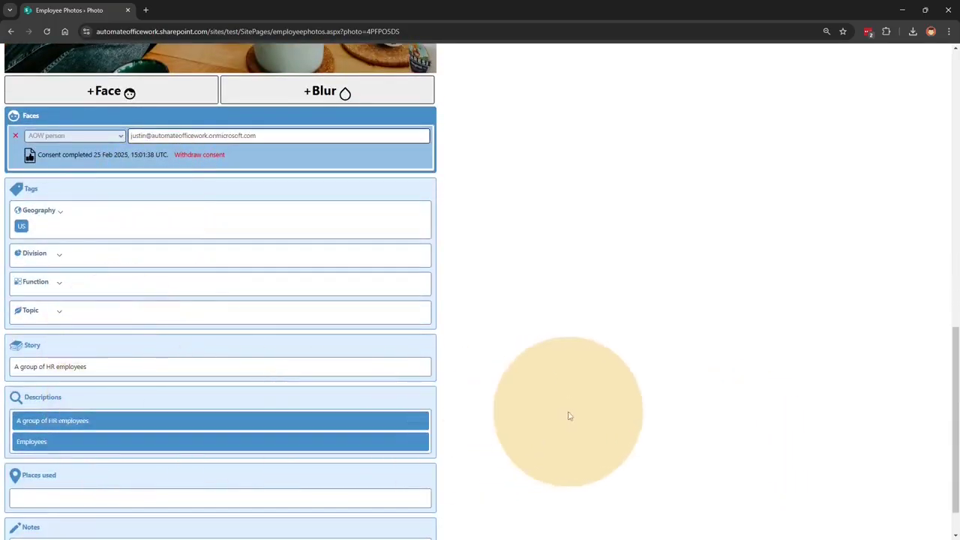
pyautogui.scroll(-1, 570, 415)
pyautogui.click(145, 449)
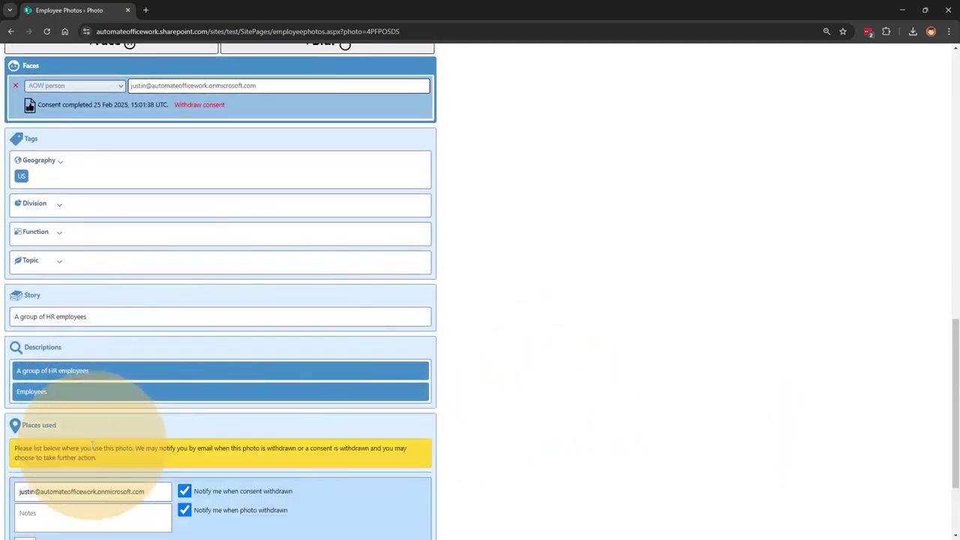
pyautogui.scroll(-2, 602, 382)
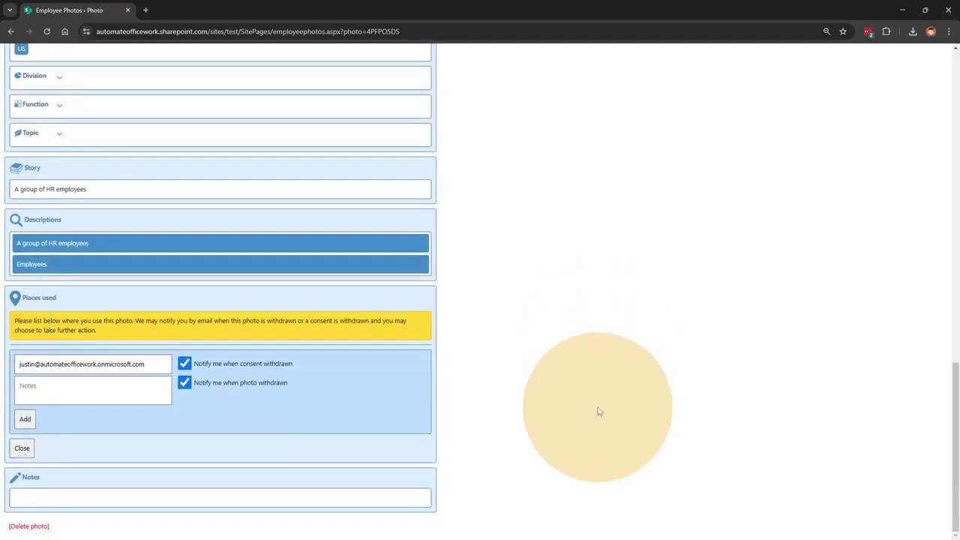
pyautogui.click(21, 448)
pyautogui.scroll(6, 552, 424)
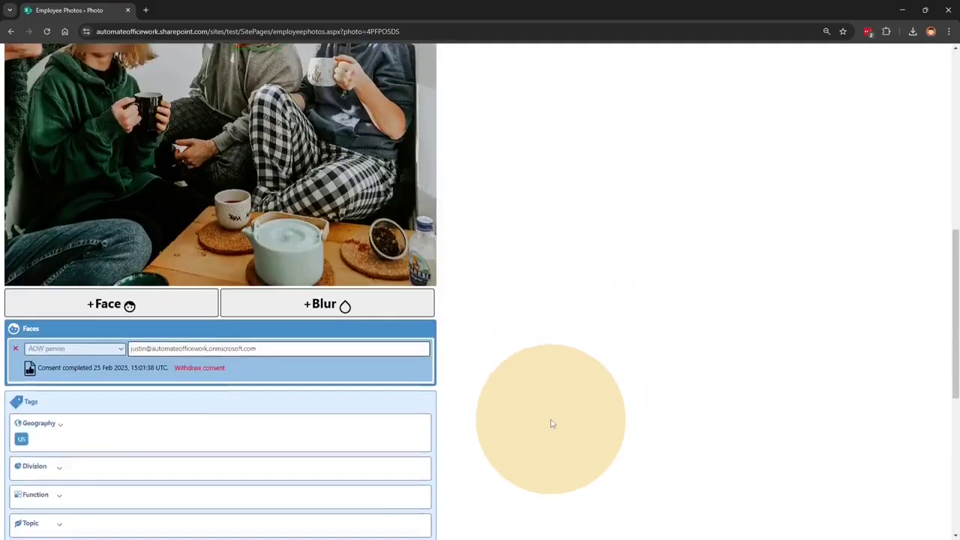
pyautogui.scroll(-5, 551, 423)
pyautogui.scroll(7, 638, 365)
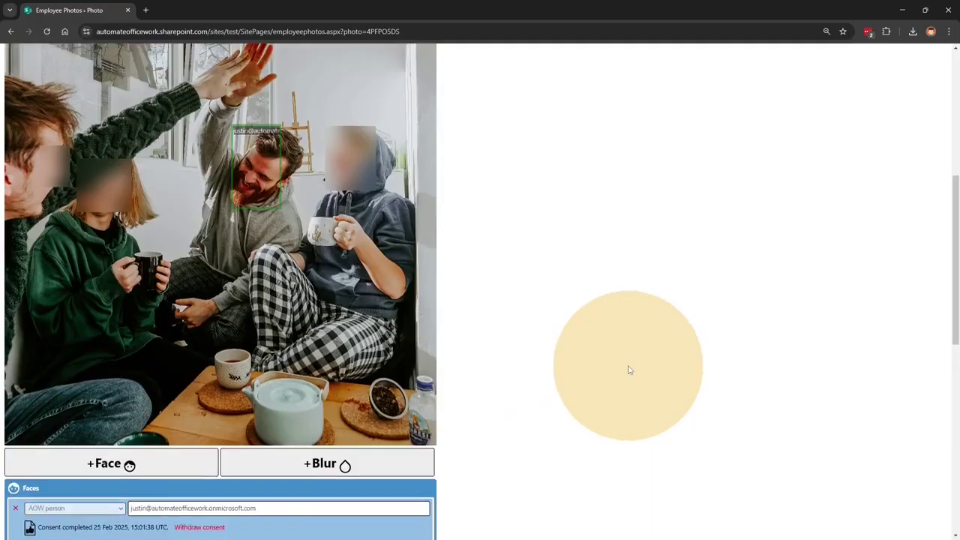
pyautogui.scroll(-10, 630, 370)
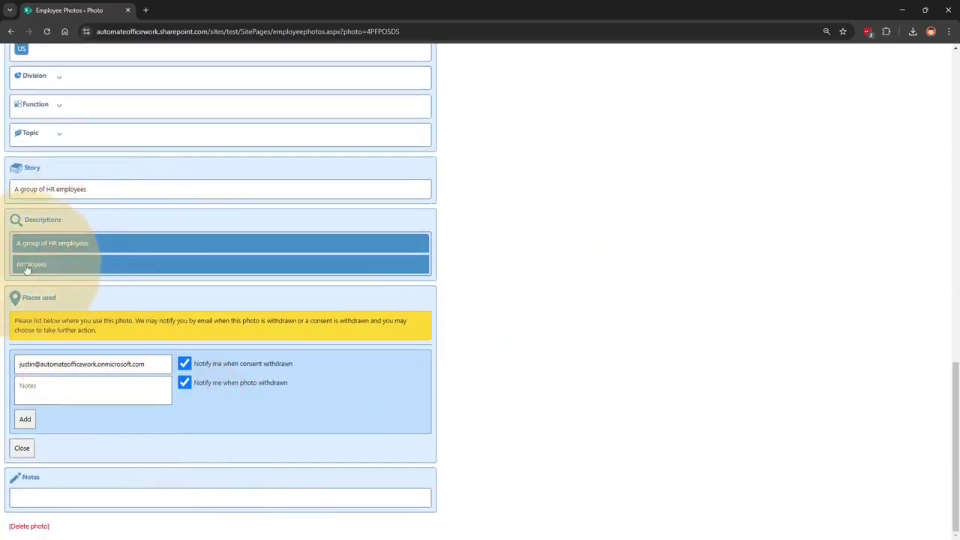
pyautogui.scroll(12, 697, 411)
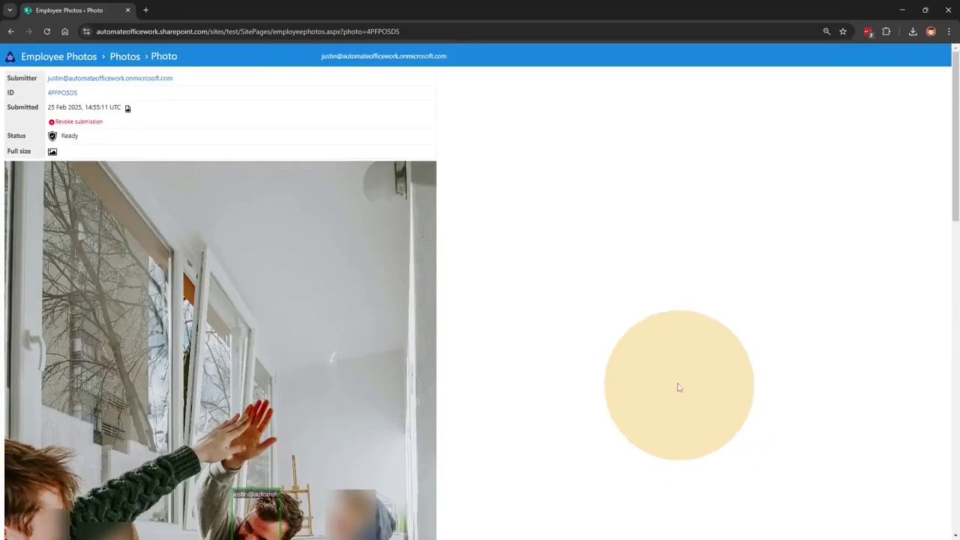
# Return to the Photos list, view the listed photo's page briefly, and search the photos for "group"
pyautogui.click(129, 58)
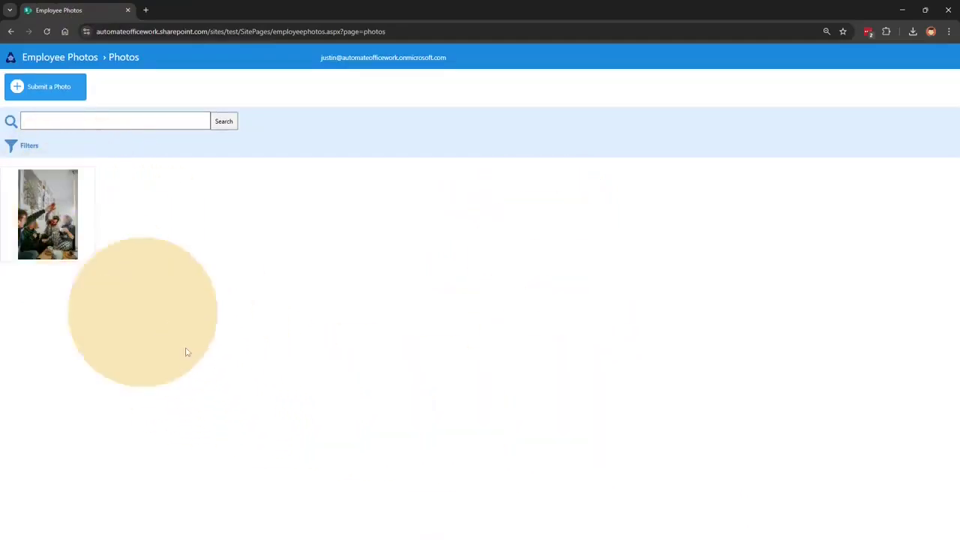
pyautogui.click(50, 217)
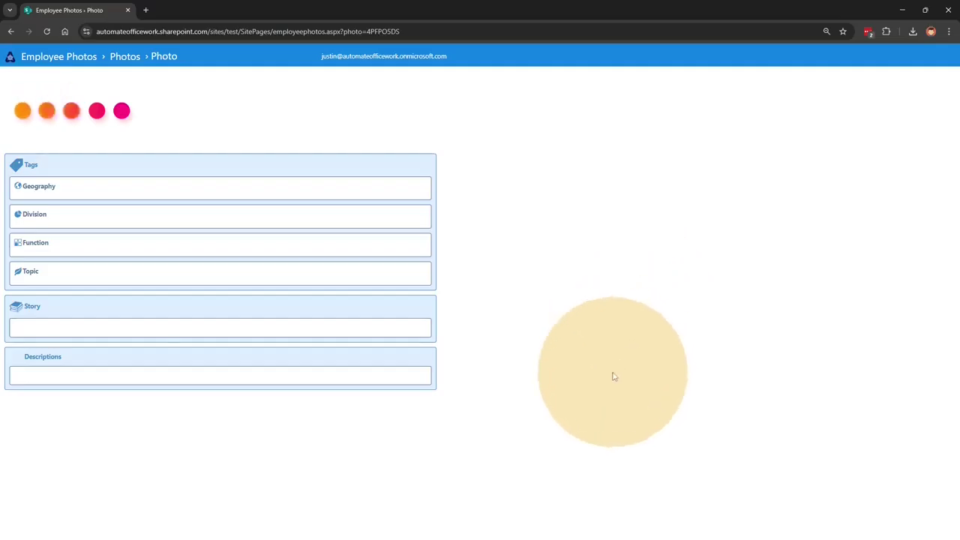
pyautogui.click(10, 31)
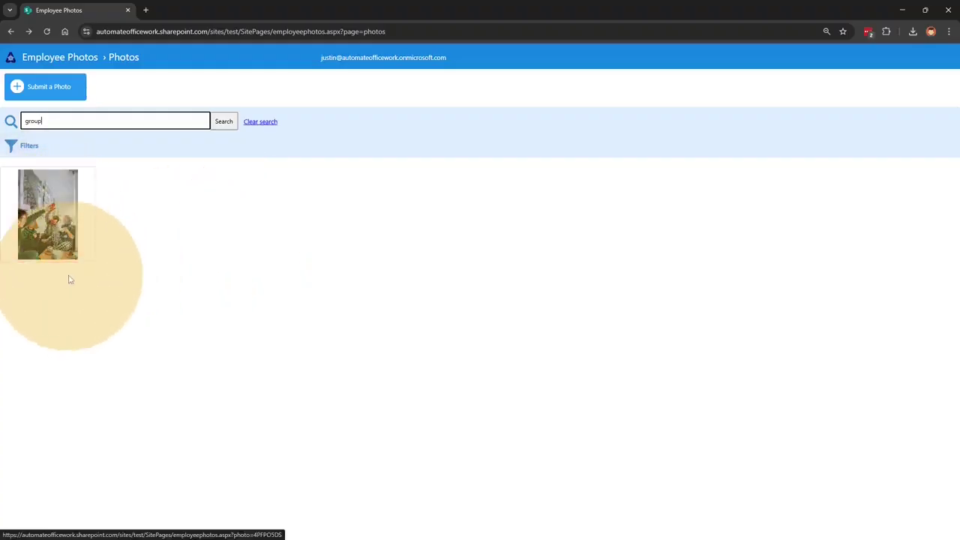
# Search the photos for "party" and clear the search
pyautogui.doubleClick(60, 118)
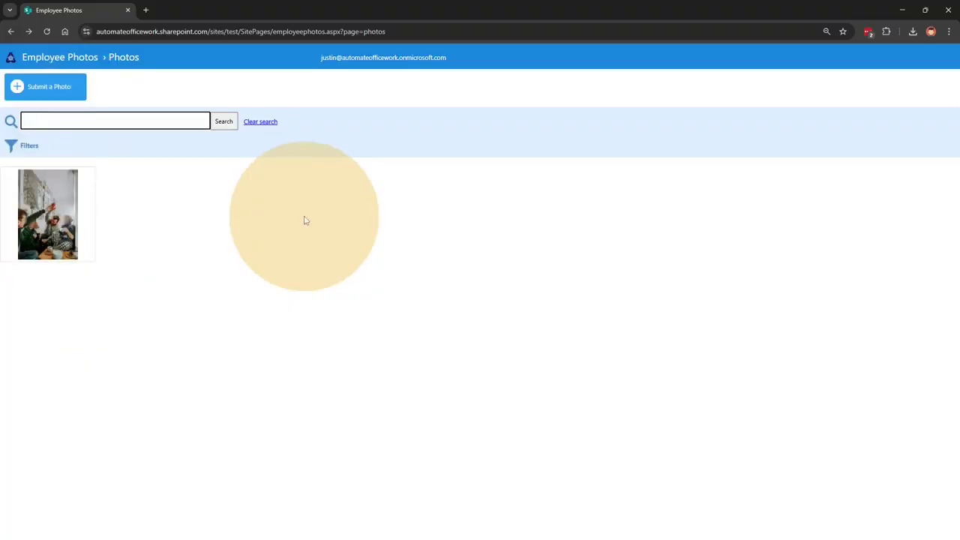
pyautogui.press('Return')
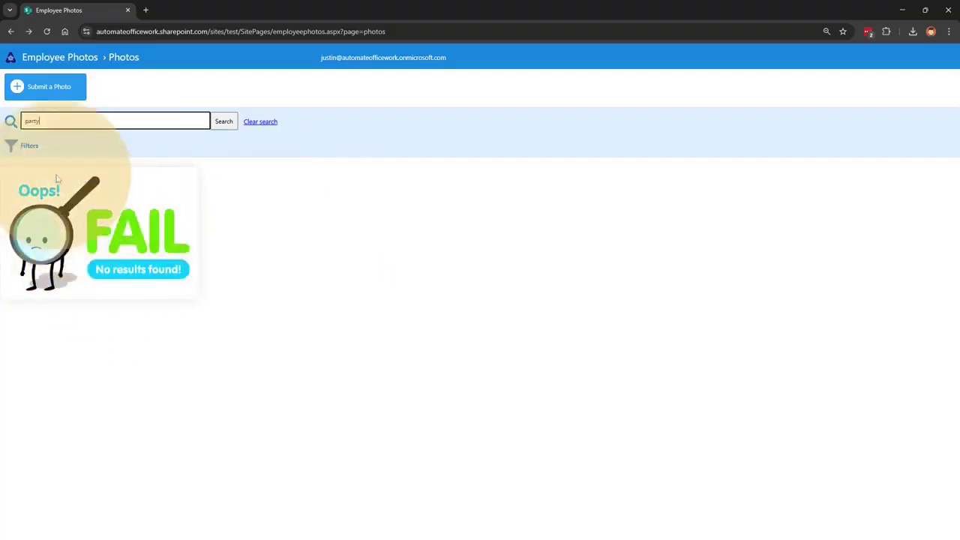
pyautogui.click(260, 122)
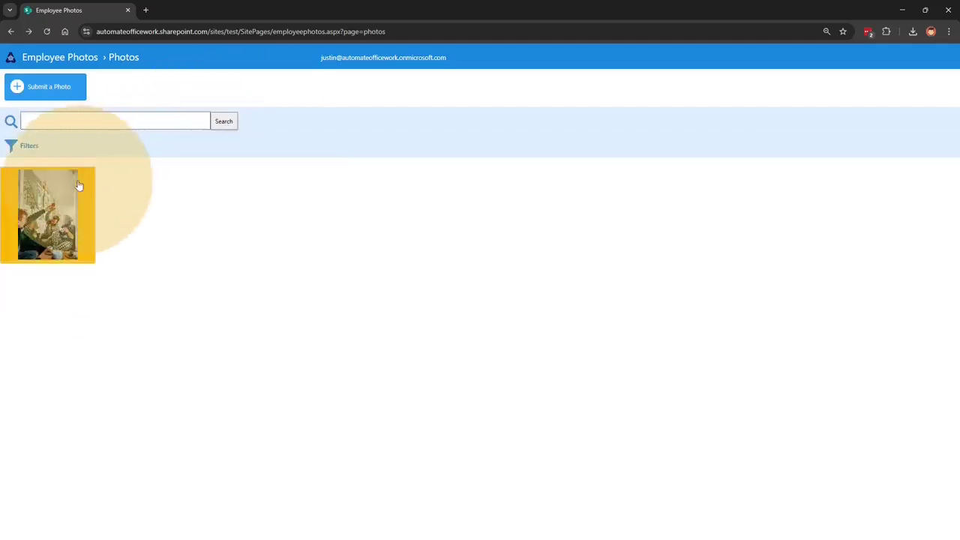
# Expand the photo filters and examine the options offered for Submitter, Region and Topic
pyautogui.click(28, 146)
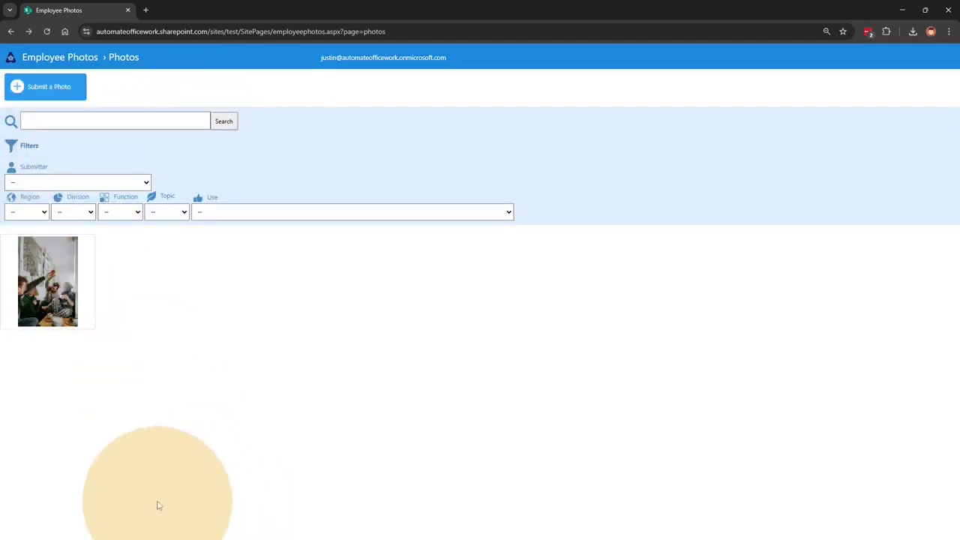
pyautogui.click(112, 183)
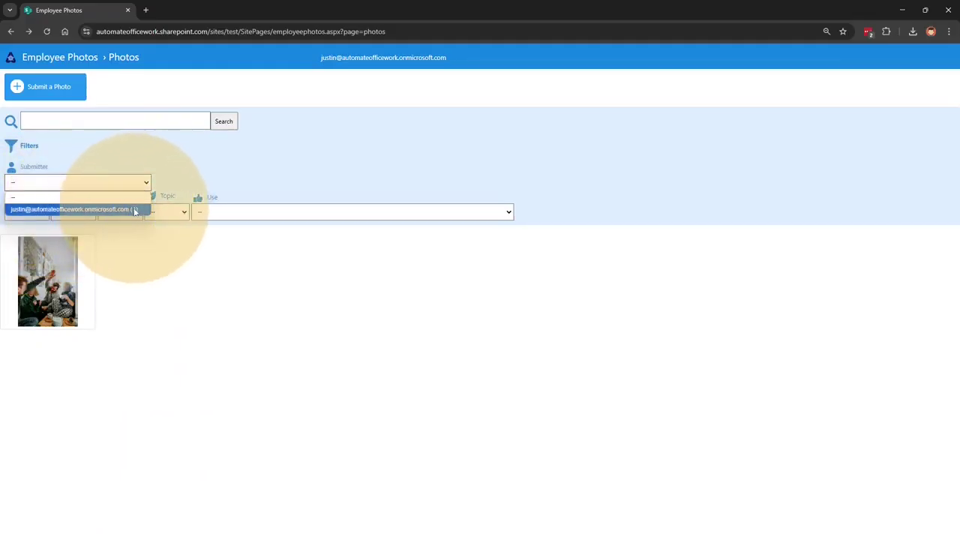
pyautogui.click(214, 315)
pyautogui.click(34, 212)
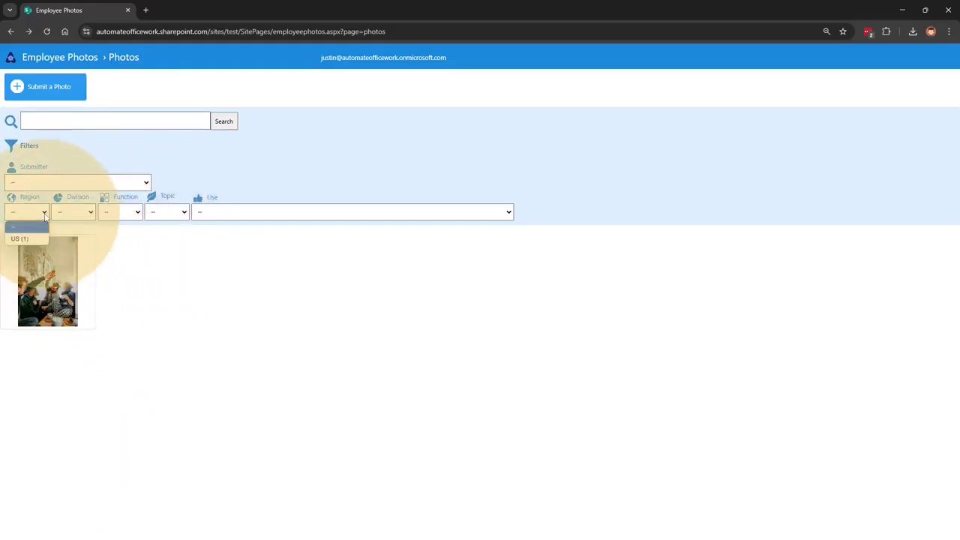
pyautogui.click(34, 212)
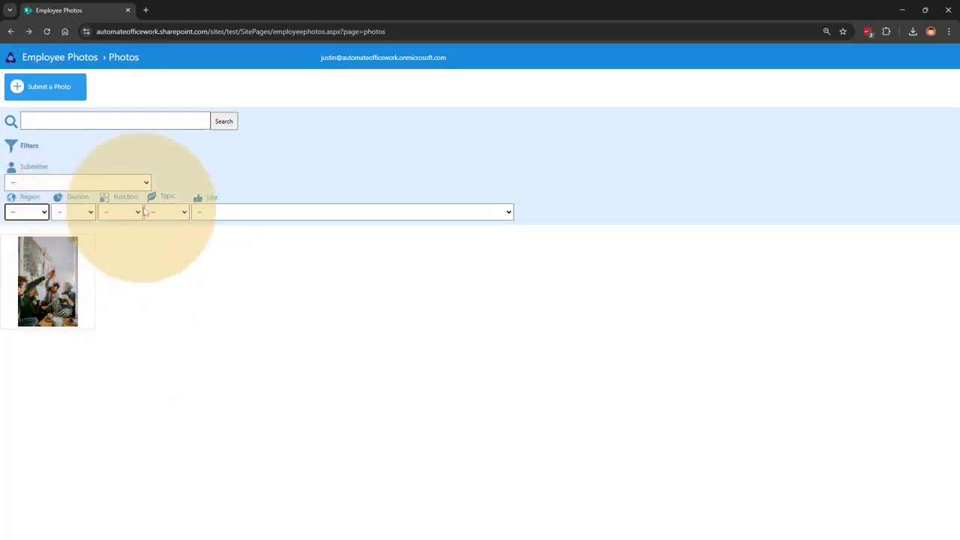
pyautogui.click(186, 213)
pyautogui.click(251, 213)
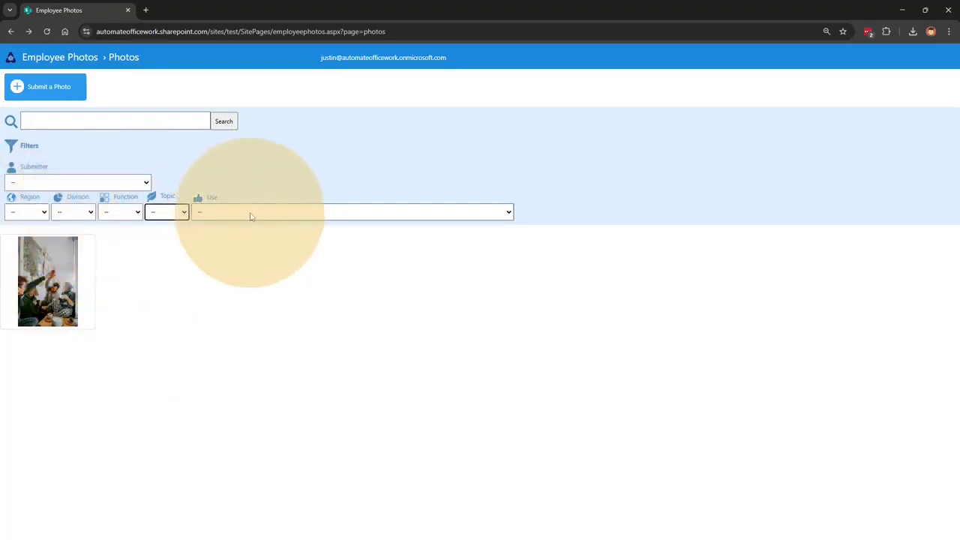
# Filter the photos by the use "print publications", switch the Use filter to "videos", and review its remaining options
pyautogui.click(257, 213)
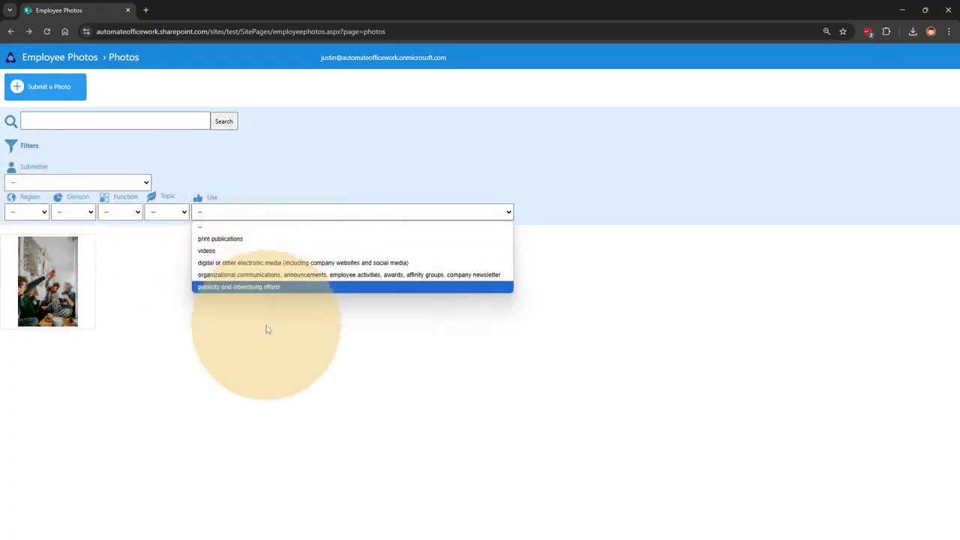
pyautogui.click(253, 239)
pyautogui.click(251, 212)
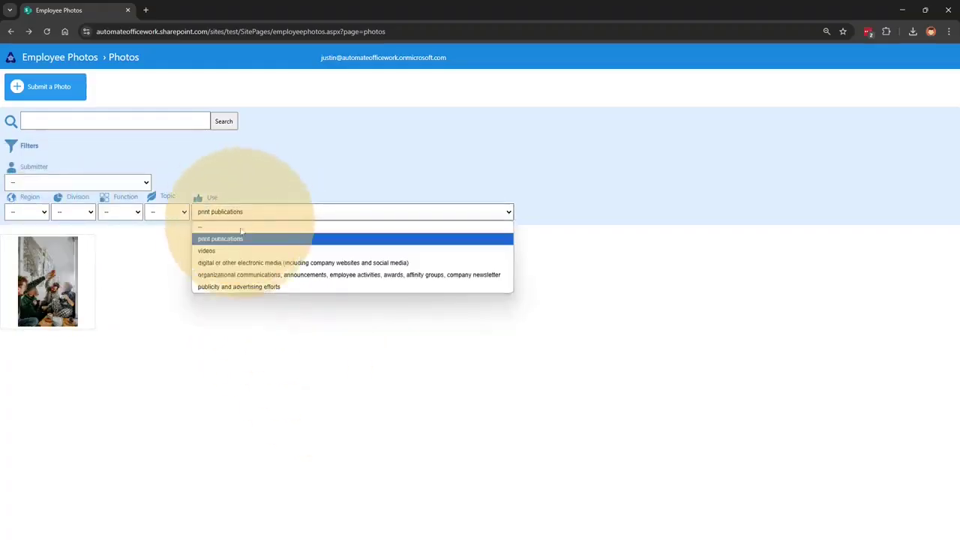
pyautogui.click(236, 250)
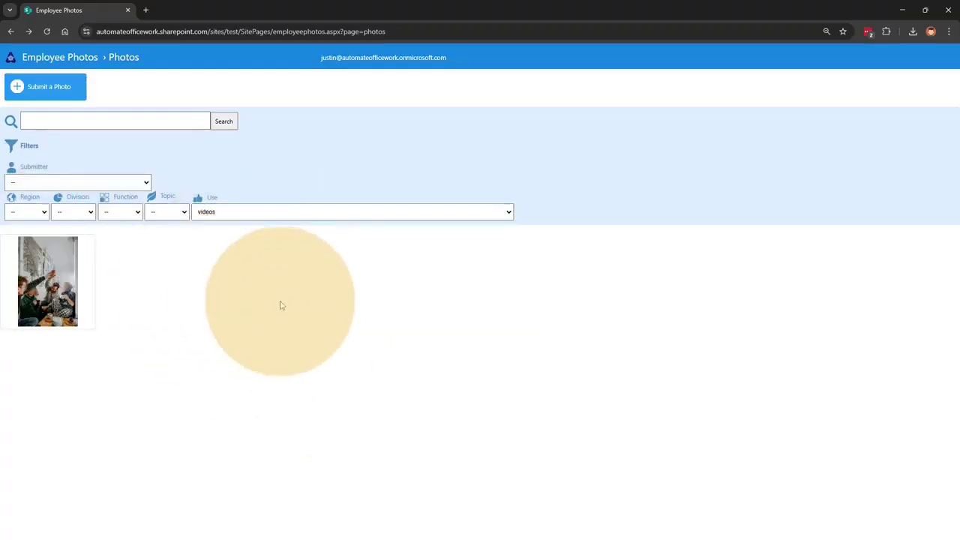
pyautogui.click(225, 213)
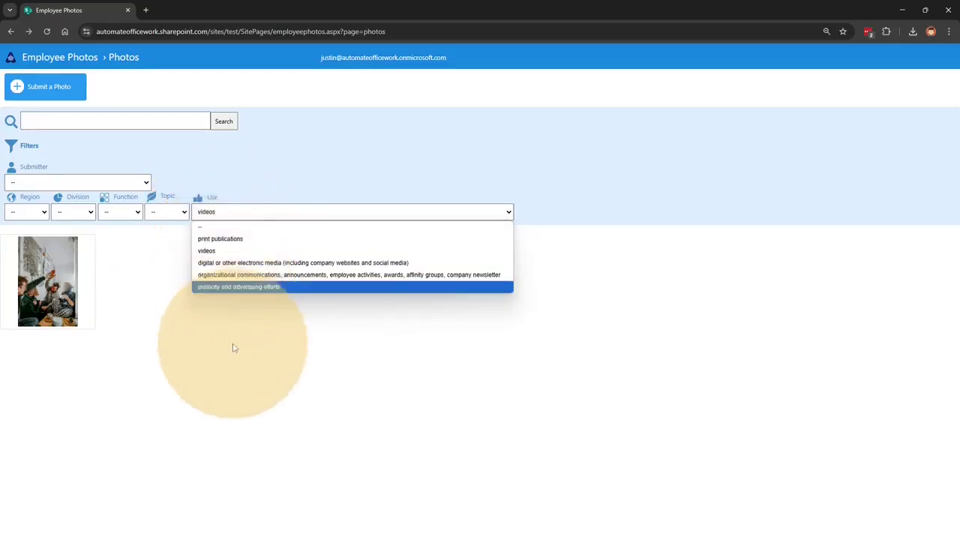
pyautogui.click(158, 279)
# Check which topics the Topic filter offers while the photos are filtered by video use
pyautogui.click(169, 212)
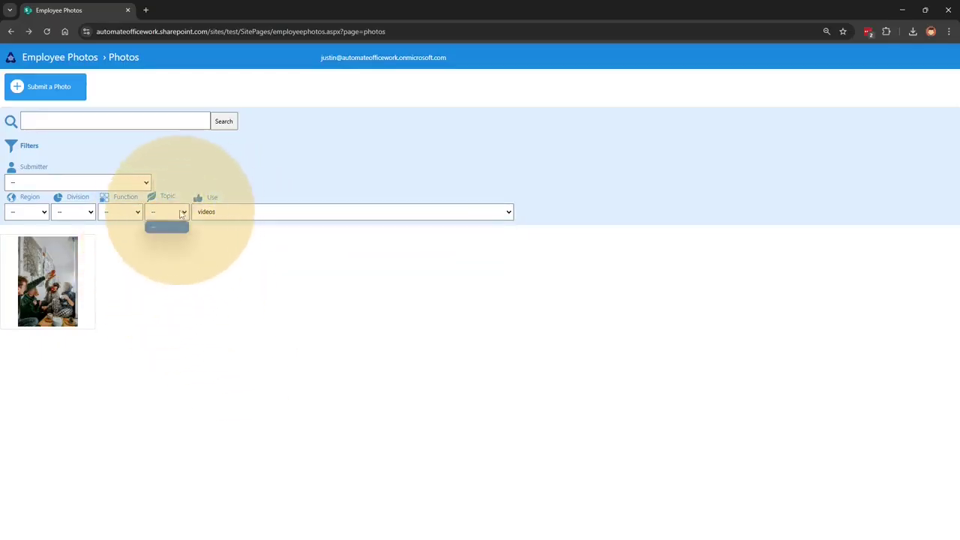
pyautogui.click(180, 211)
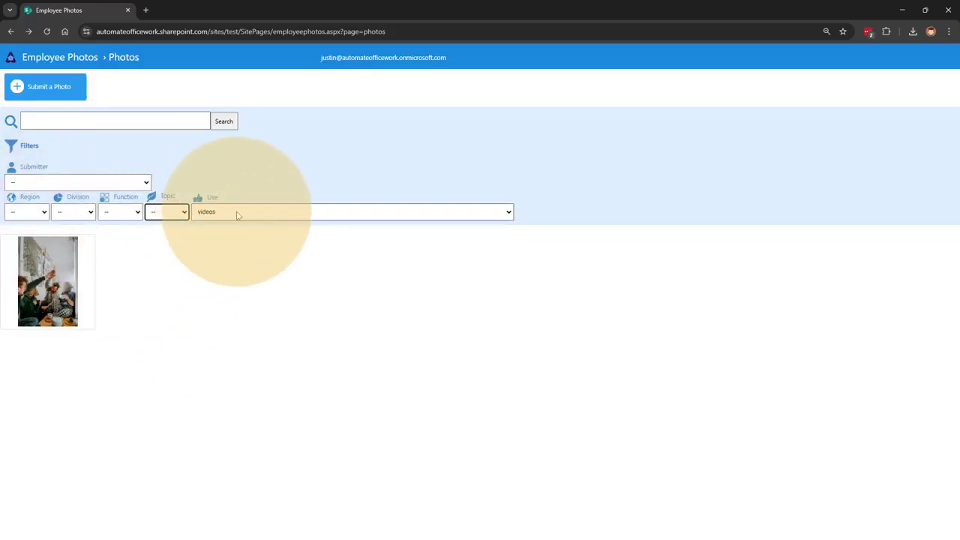
pyautogui.click(319, 304)
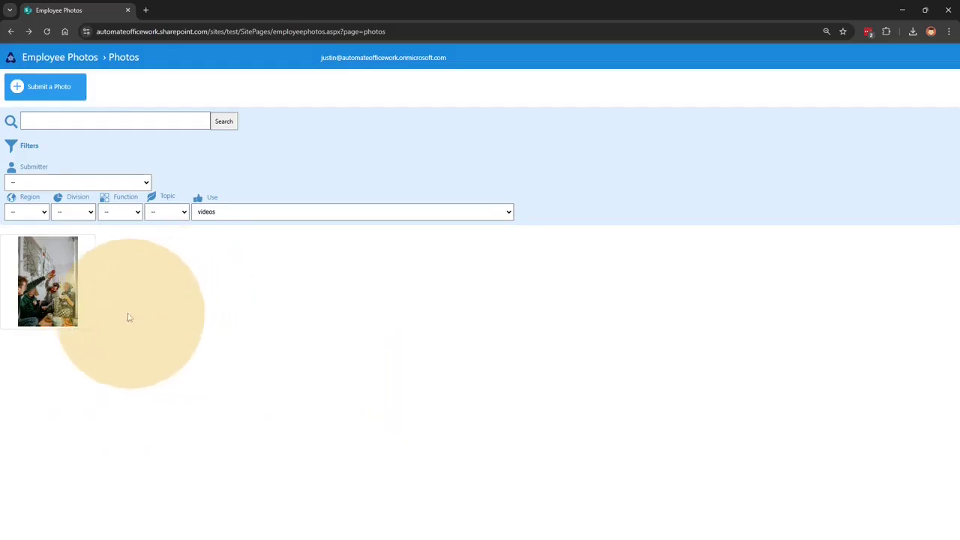
# Check the Submitter filter's options and search the photos filtered by video use for "group,"
pyautogui.click(51, 183)
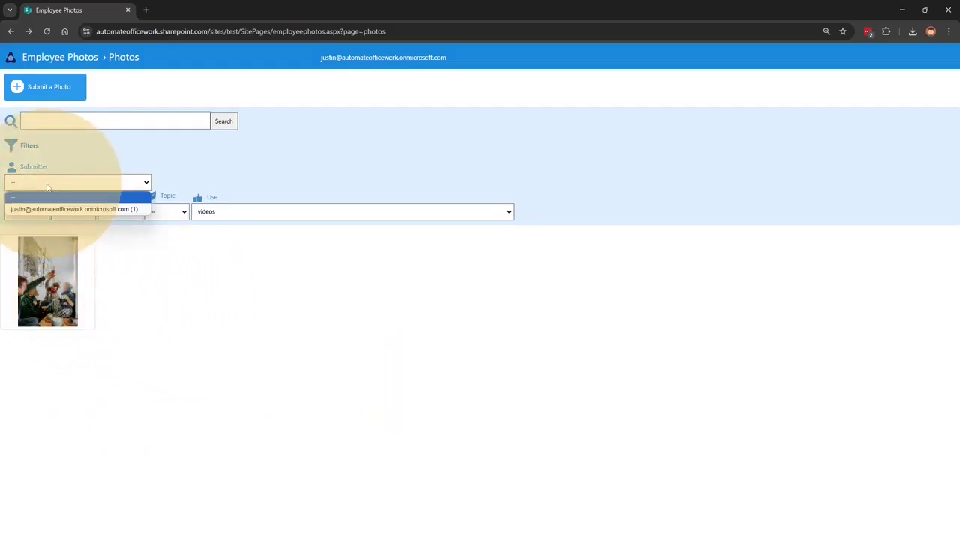
pyautogui.click(101, 122)
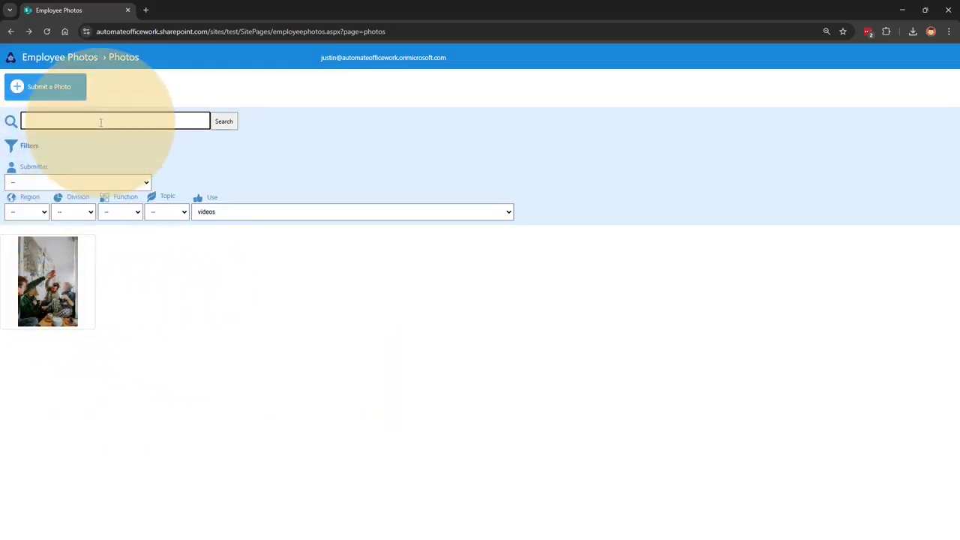
pyautogui.press('Return')
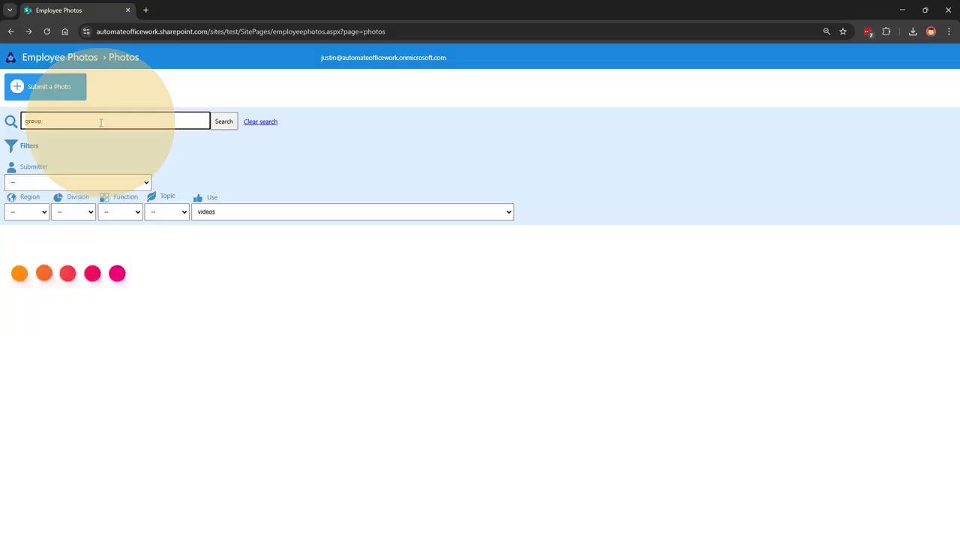